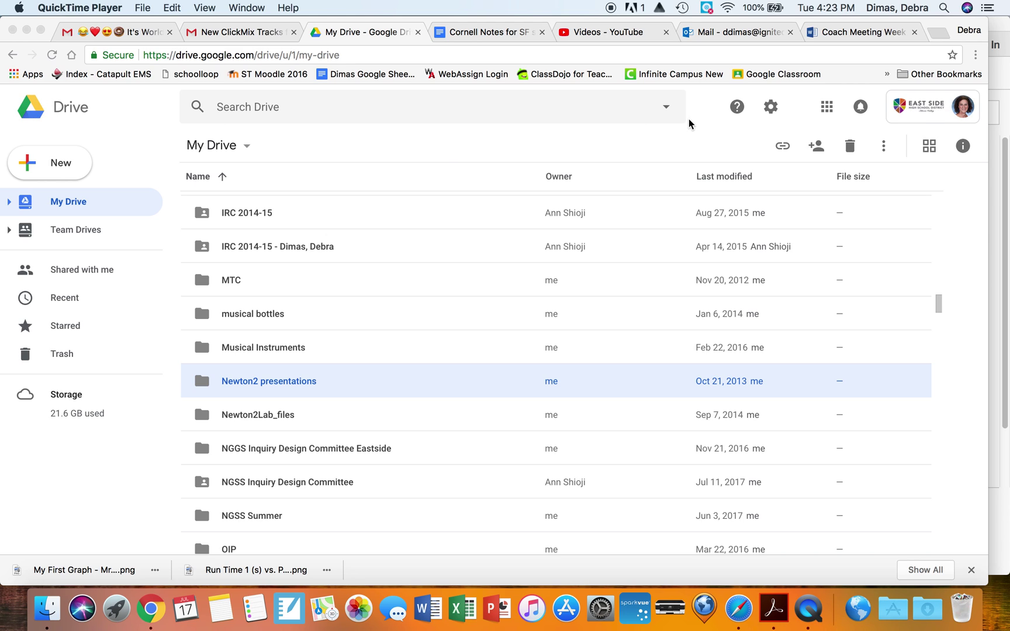
pyautogui.click(827, 114)
pyautogui.click(827, 114)
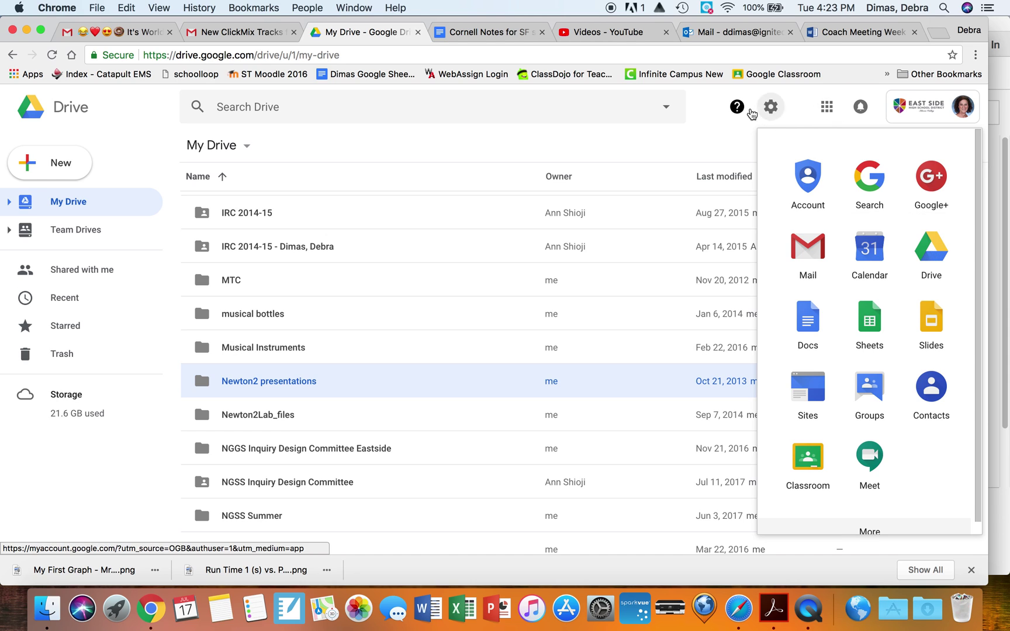
pyautogui.click(826, 109)
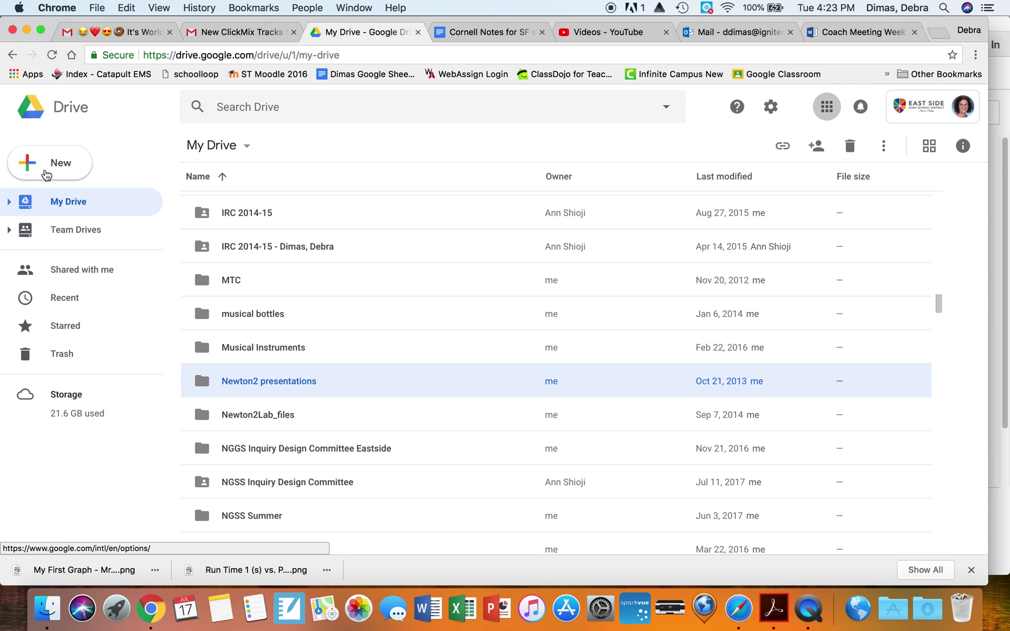
# Create a new blank Google Sheets spreadsheet and name it "My First Graph"
pyautogui.click(54, 170)
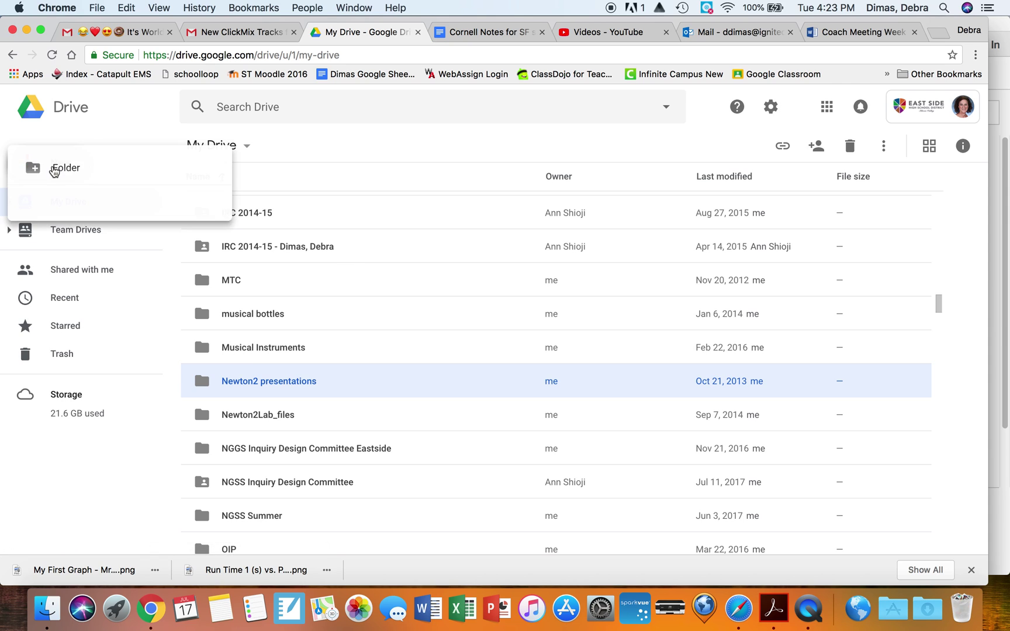
pyautogui.click(84, 281)
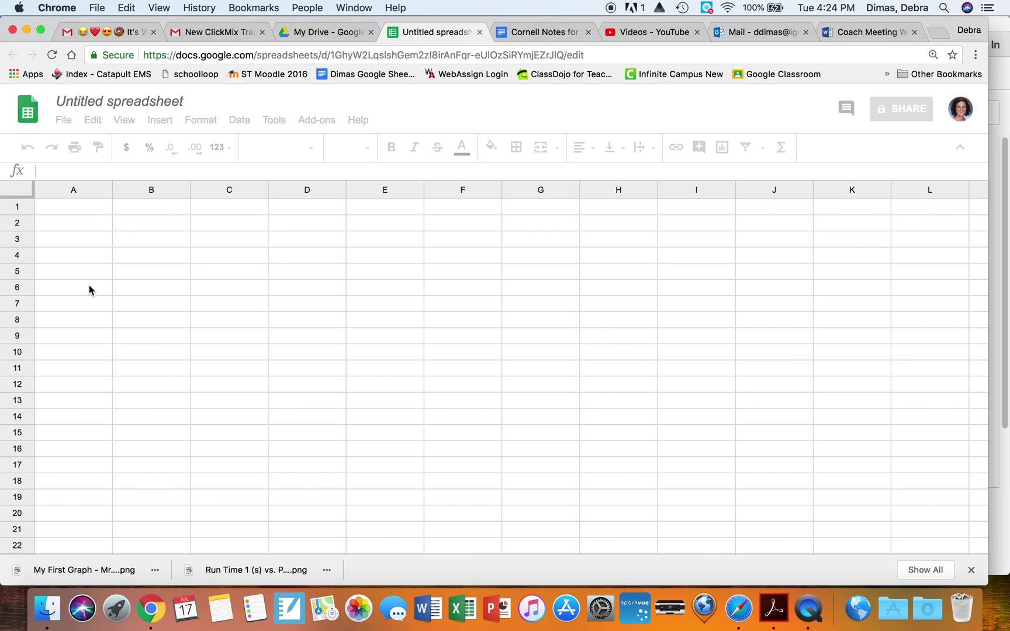
pyautogui.click(130, 97)
pyautogui.write('My')
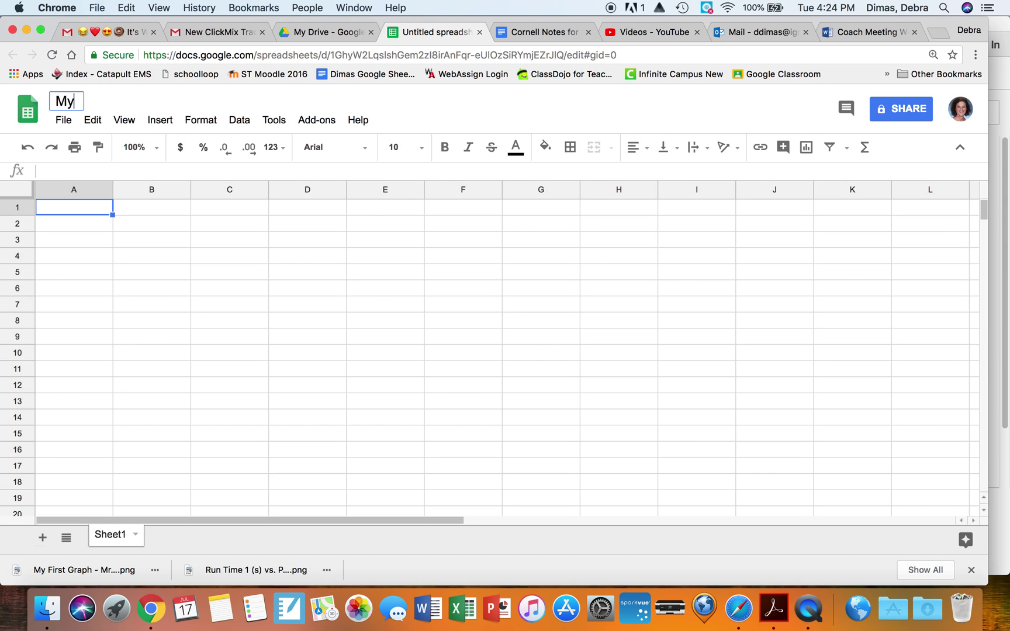
pyautogui.write(' First Graph')
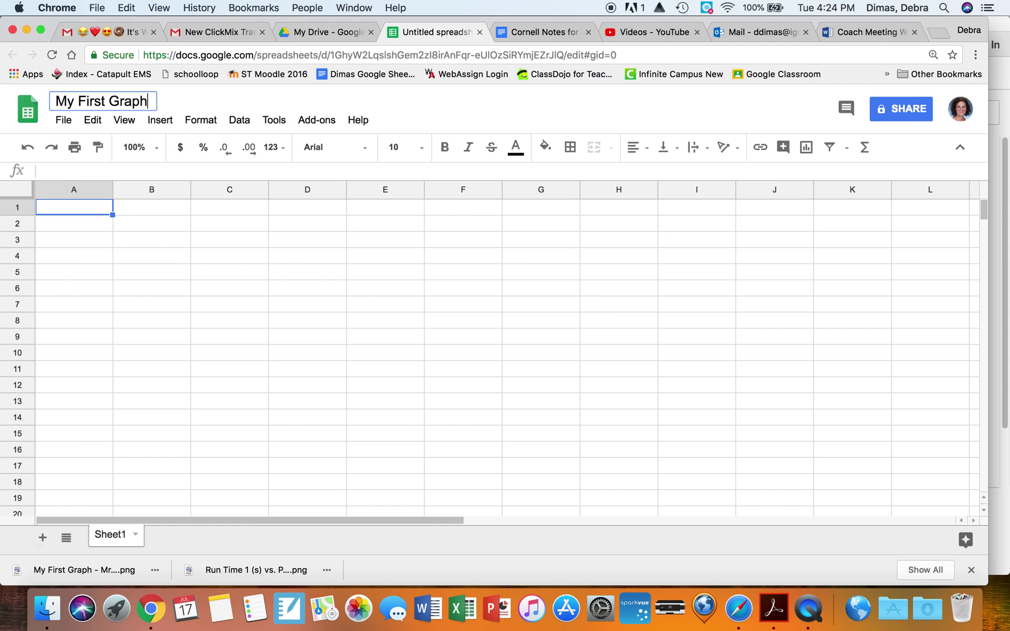
# Enter the column headers "Time (s)" in A1 and "Position (m)" in B1
pyautogui.click(92, 203)
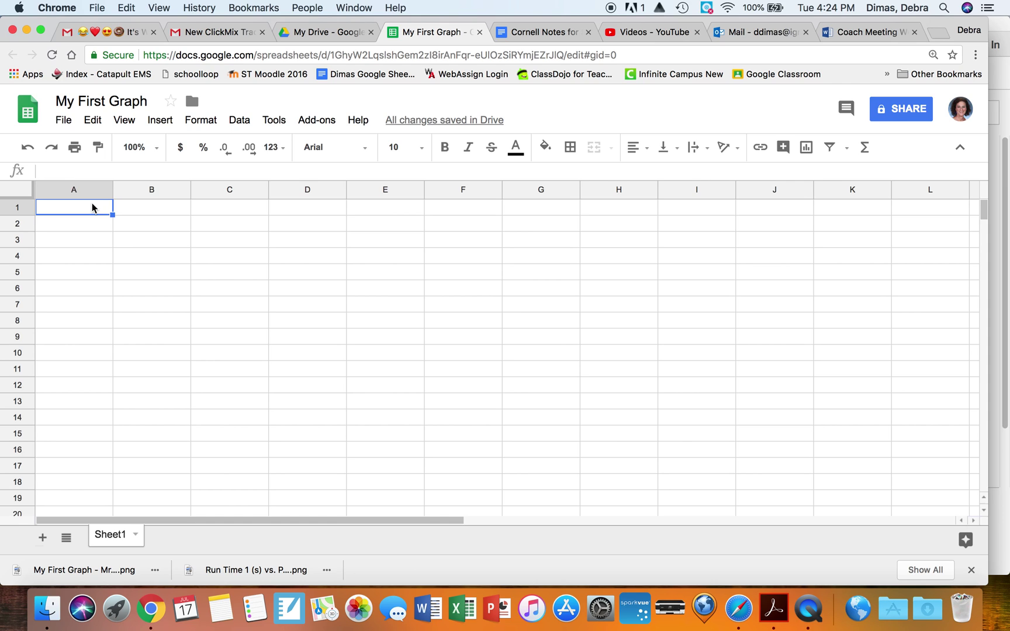
pyautogui.write('Time (s')
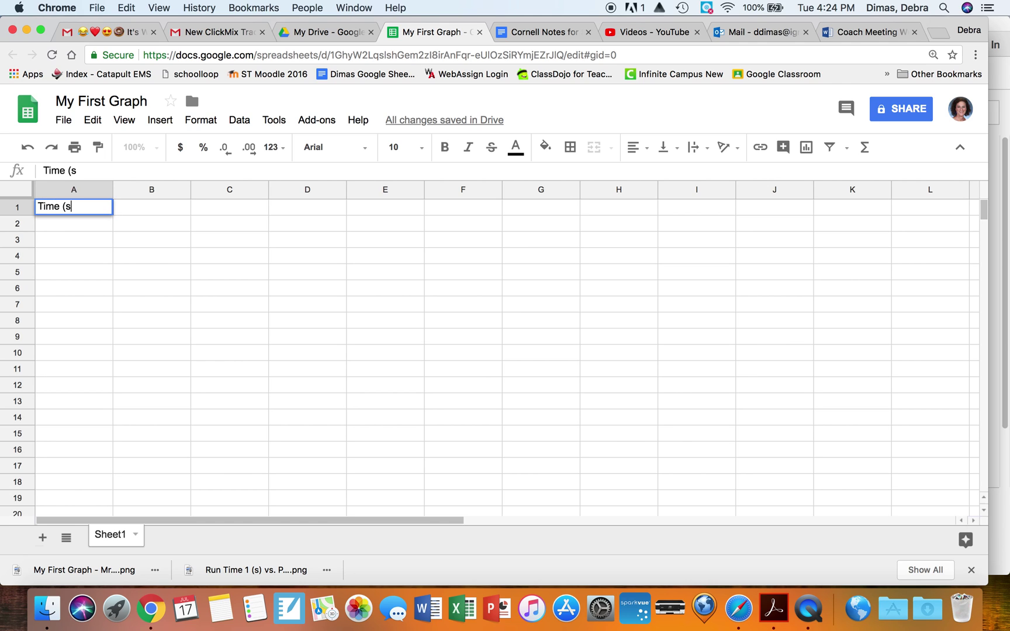
pyautogui.press('Tab')
pyautogui.write('P')
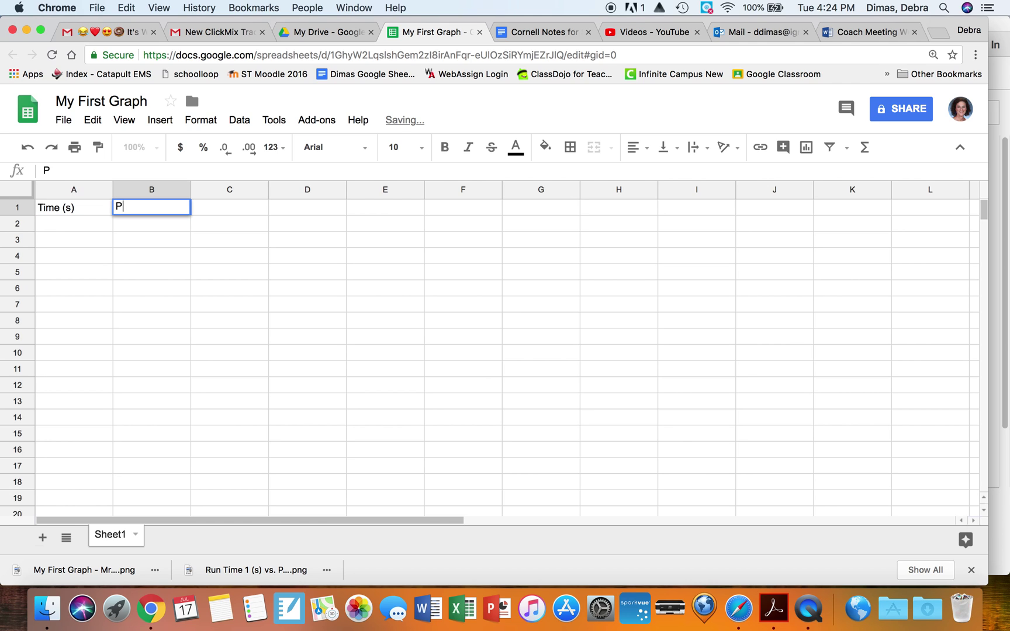
pyautogui.write('osition (m')
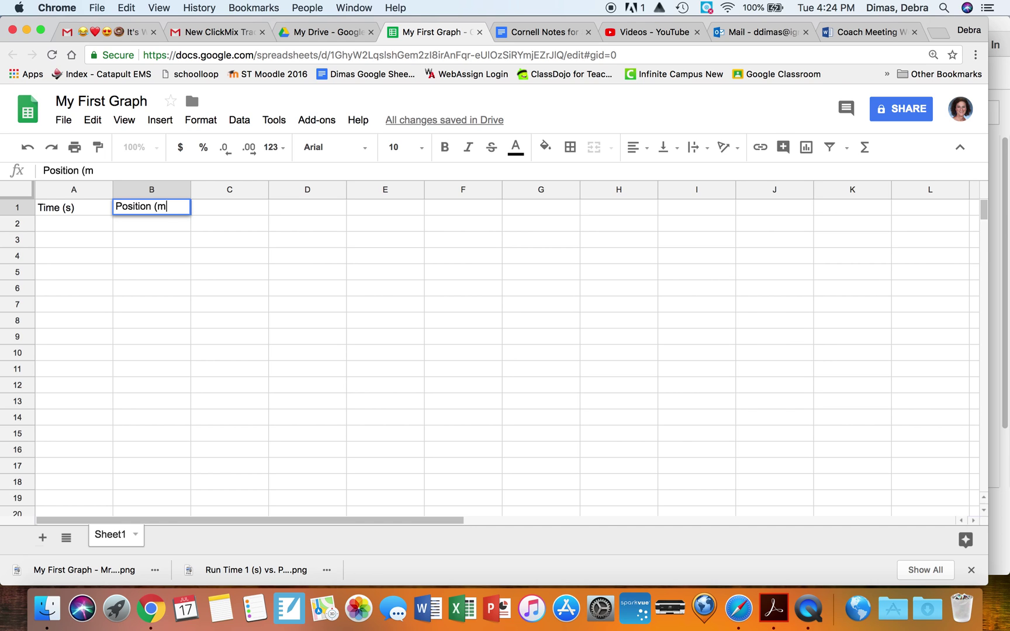
# Fill the Time (s) column from A2 to A6 with the values 0, 2, 4, 6 and 8
pyautogui.rightClick(80, 229)
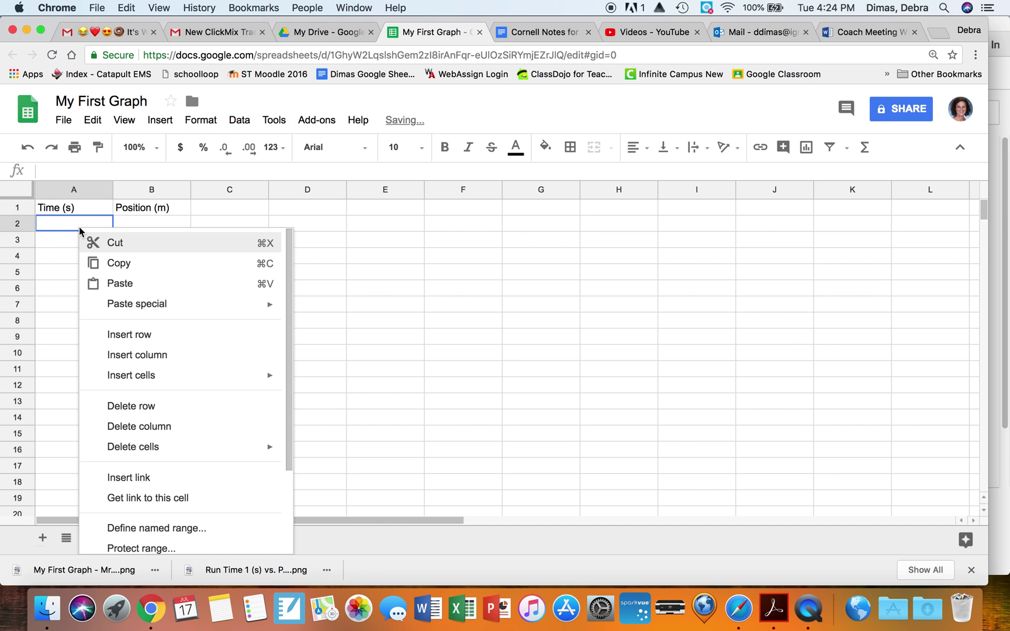
pyautogui.click(68, 227)
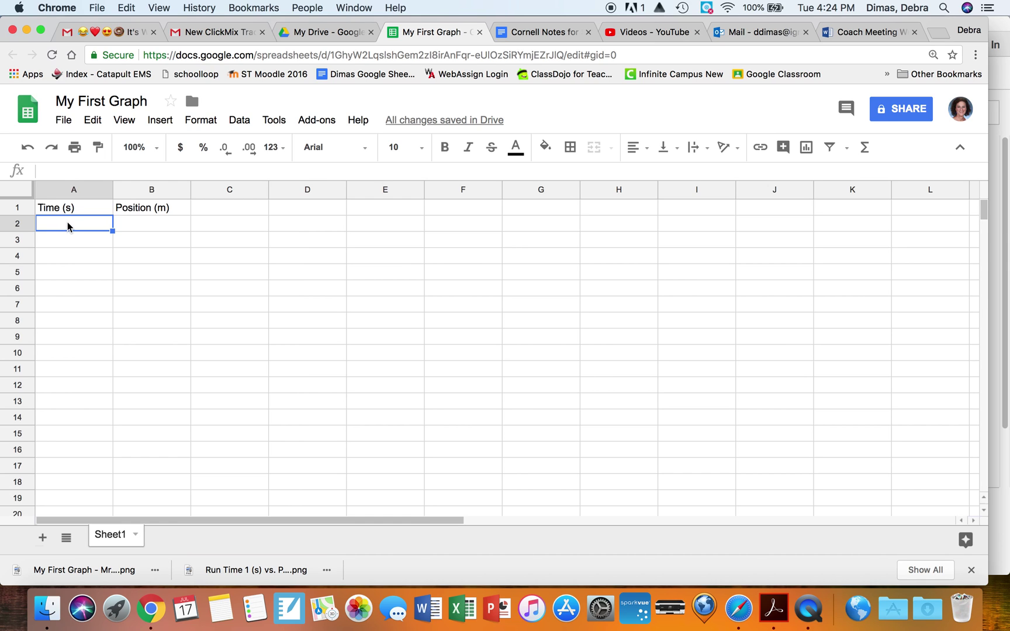
pyautogui.write('0')
pyautogui.press('Return')
pyautogui.write('2')
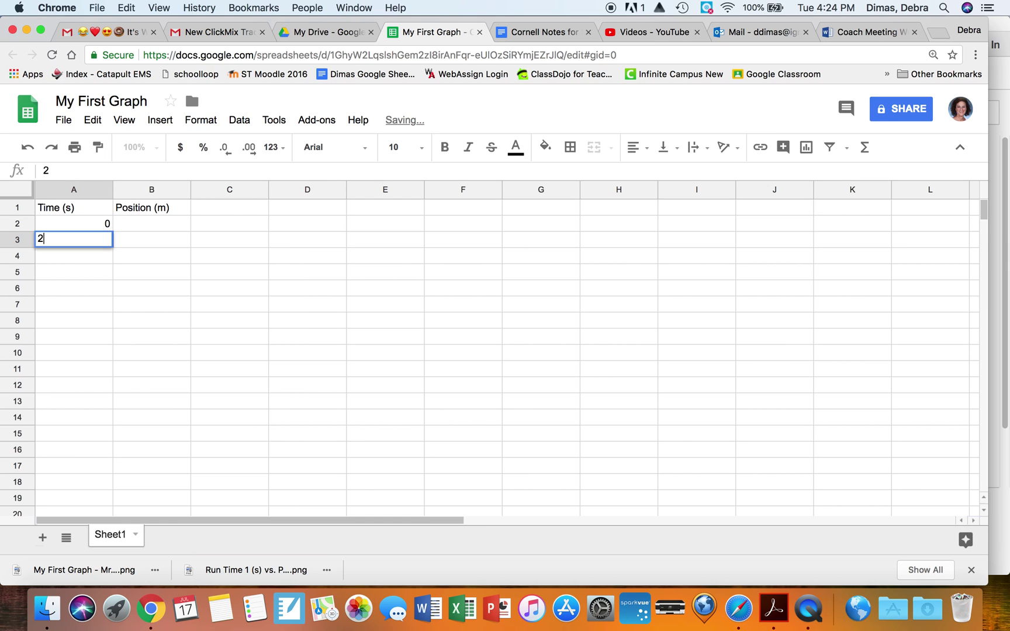
pyautogui.press('Return')
pyautogui.write('4')
pyautogui.press('Return')
pyautogui.write('6')
pyautogui.press('Return')
pyautogui.write('8')
pyautogui.press('Return')
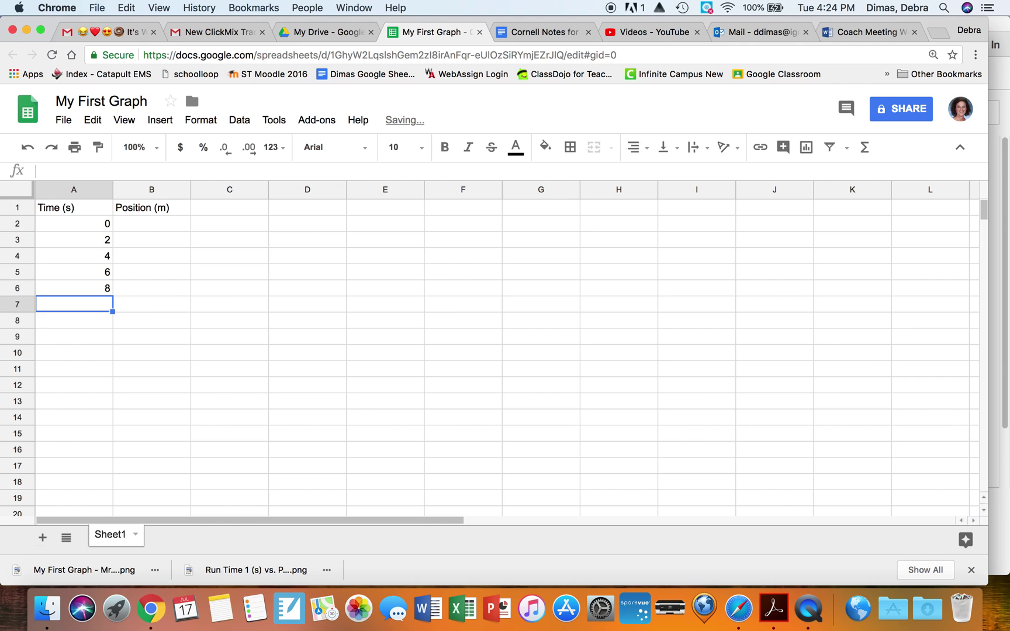
# Fill the Position (m) column from B2 to B6 with the values 0, 5, 10, 25 and 70
pyautogui.click(156, 223)
pyautogui.write('0')
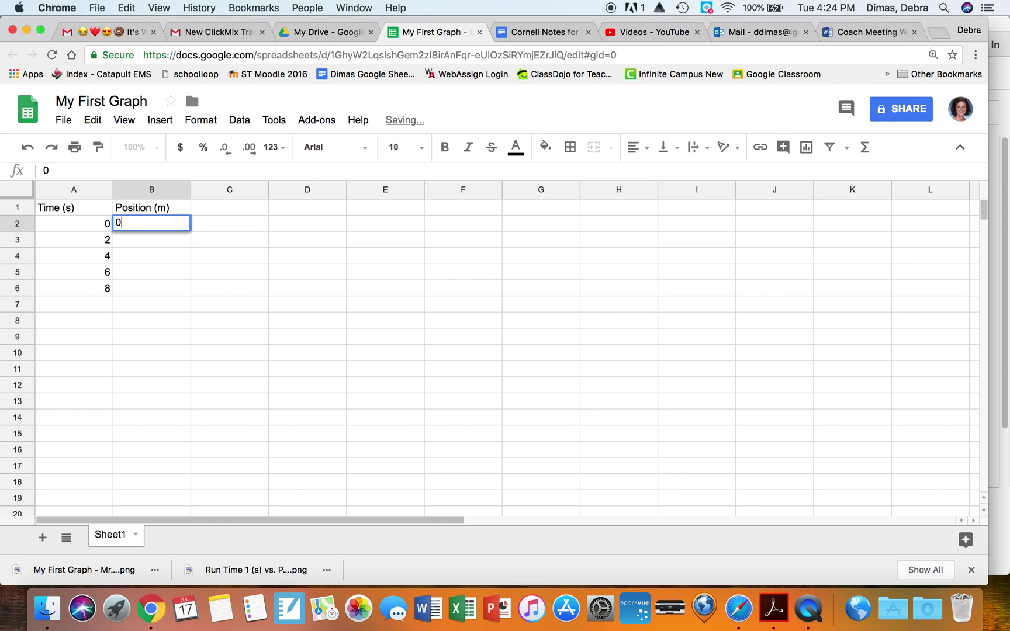
pyautogui.press('Return')
pyautogui.write('5')
pyautogui.press('Return')
pyautogui.write('10')
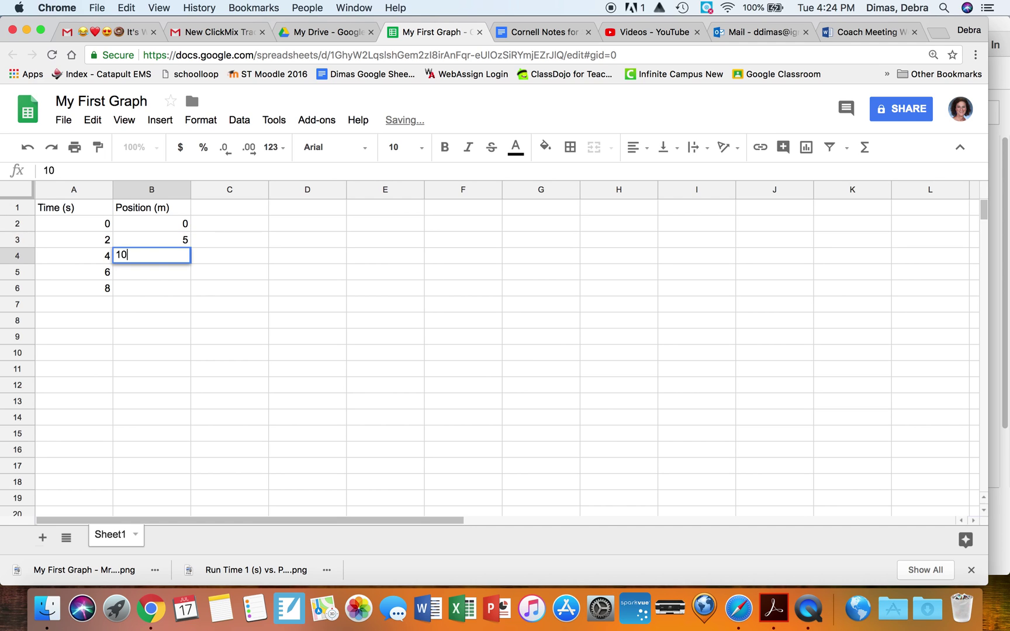
pyautogui.press('Return')
pyautogui.write('25')
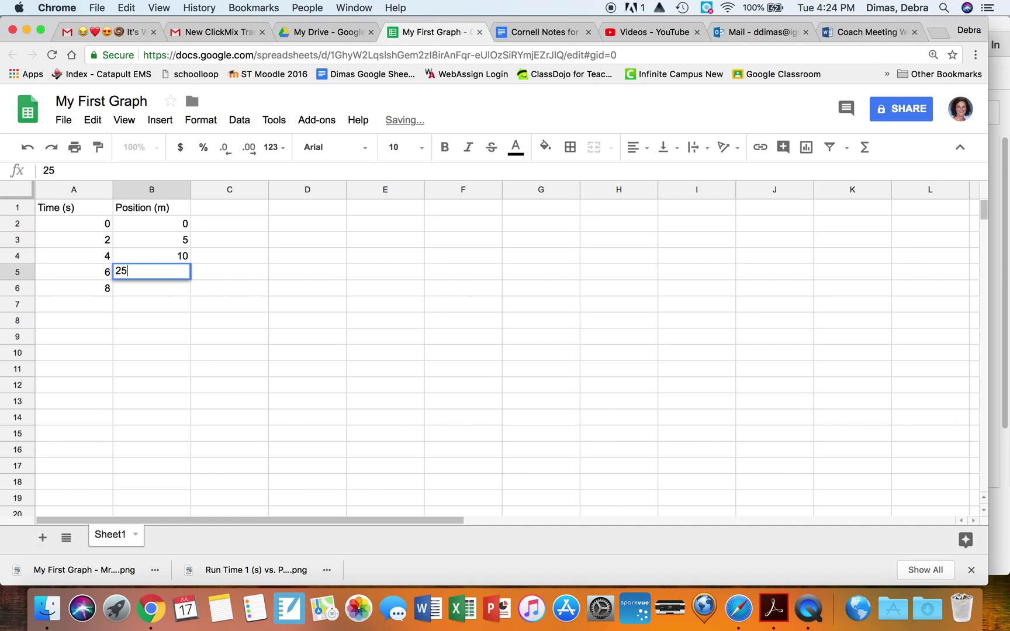
pyautogui.press('Return')
pyautogui.write('70')
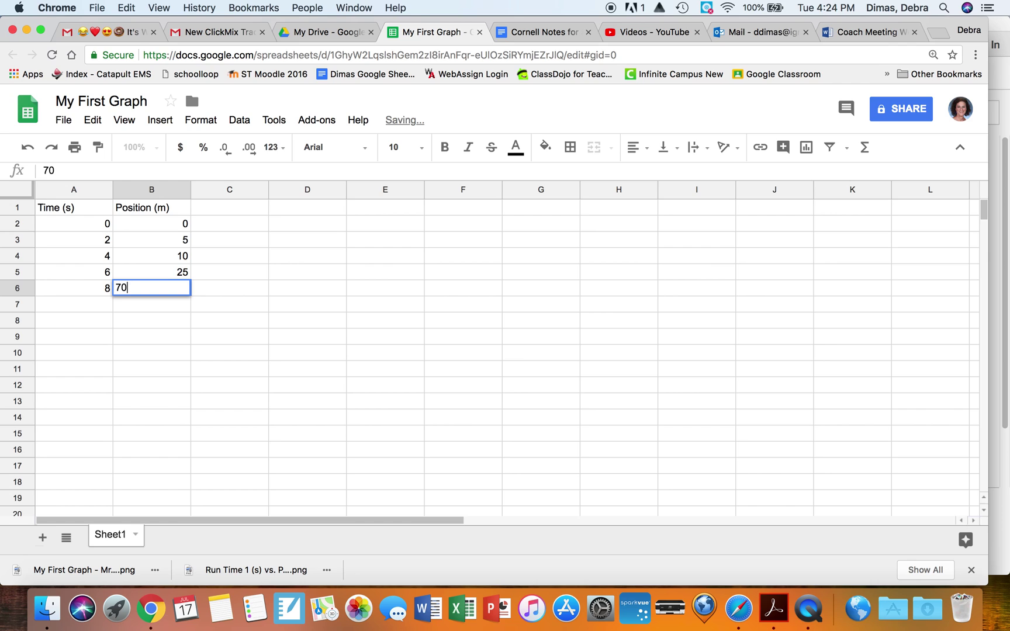
pyautogui.press('Return')
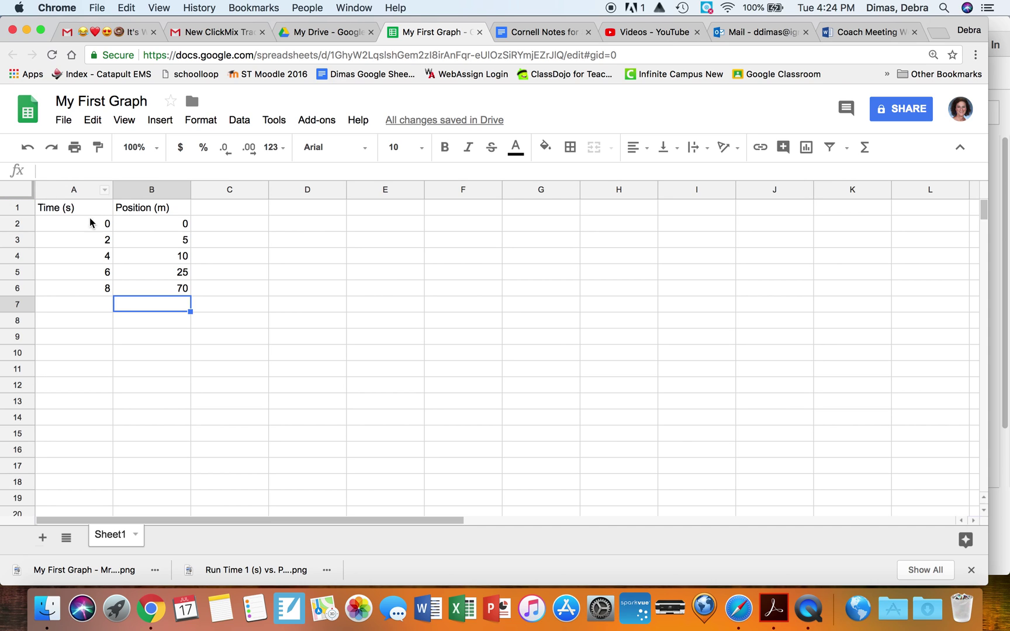
# Insert a chart from the data in A1:B6 and move it beside the table, clear of column B
pyautogui.moveTo(74, 209); pyautogui.dragTo(151, 291)
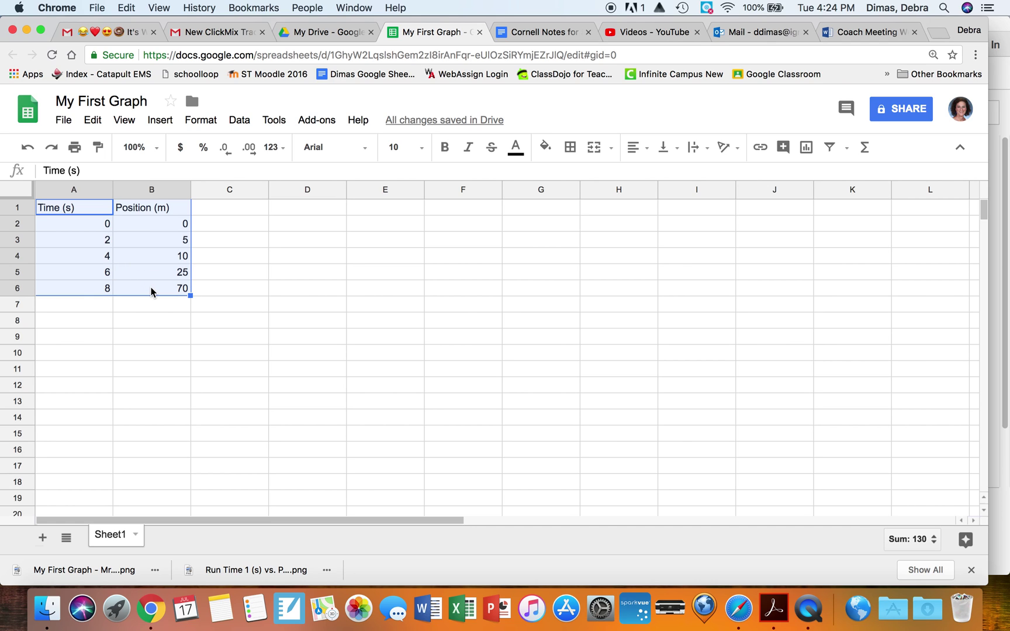
pyautogui.click(161, 123)
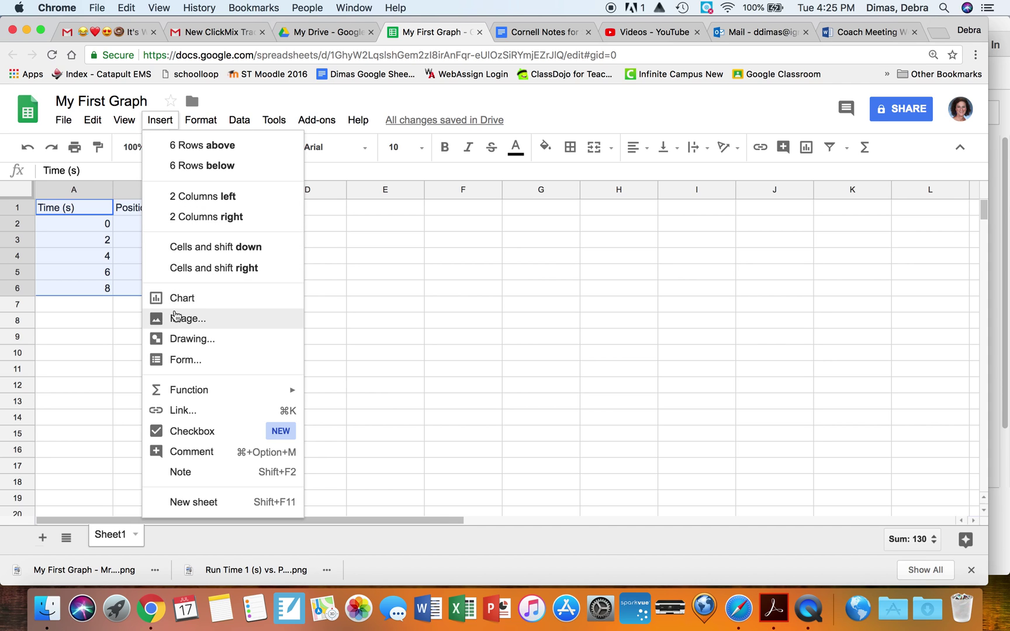
pyautogui.click(103, 325)
pyautogui.moveTo(78, 207); pyautogui.dragTo(152, 286)
pyautogui.click(159, 123)
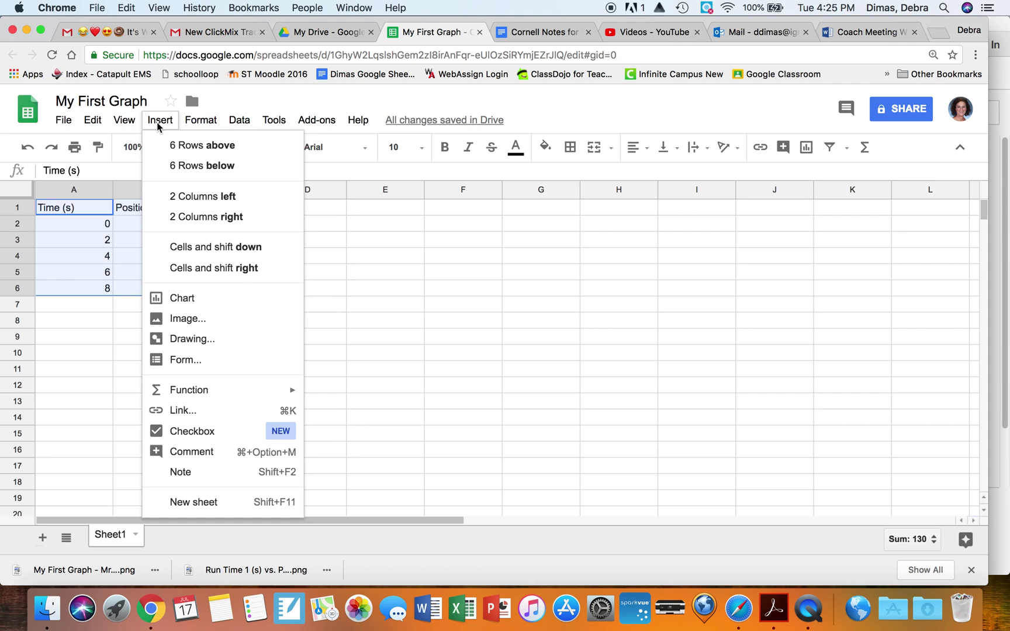
pyautogui.click(172, 306)
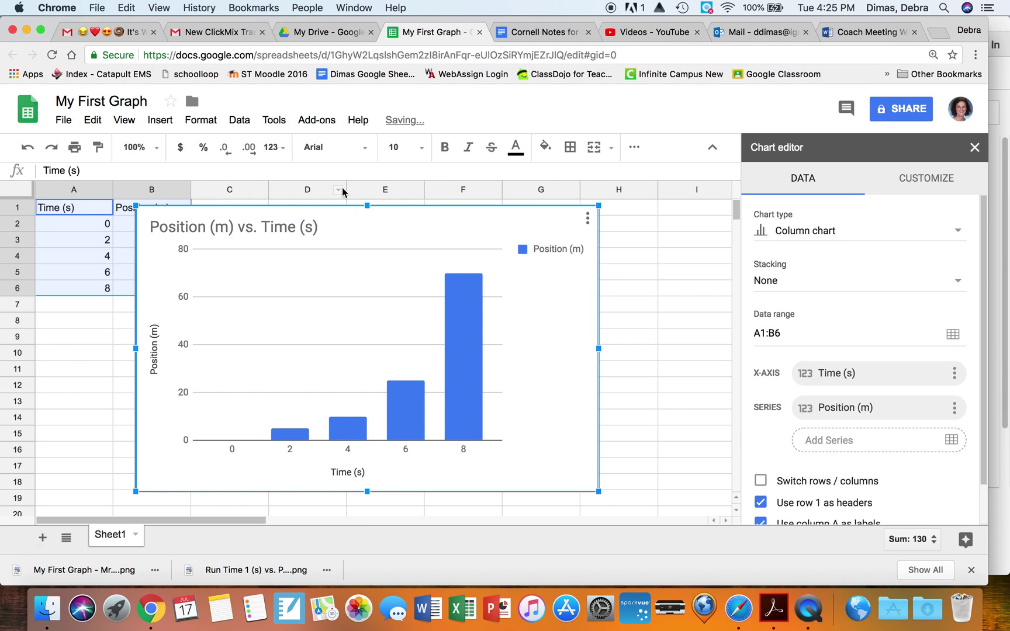
pyautogui.moveTo(354, 215); pyautogui.dragTo(422, 215)
pyautogui.click(442, 419)
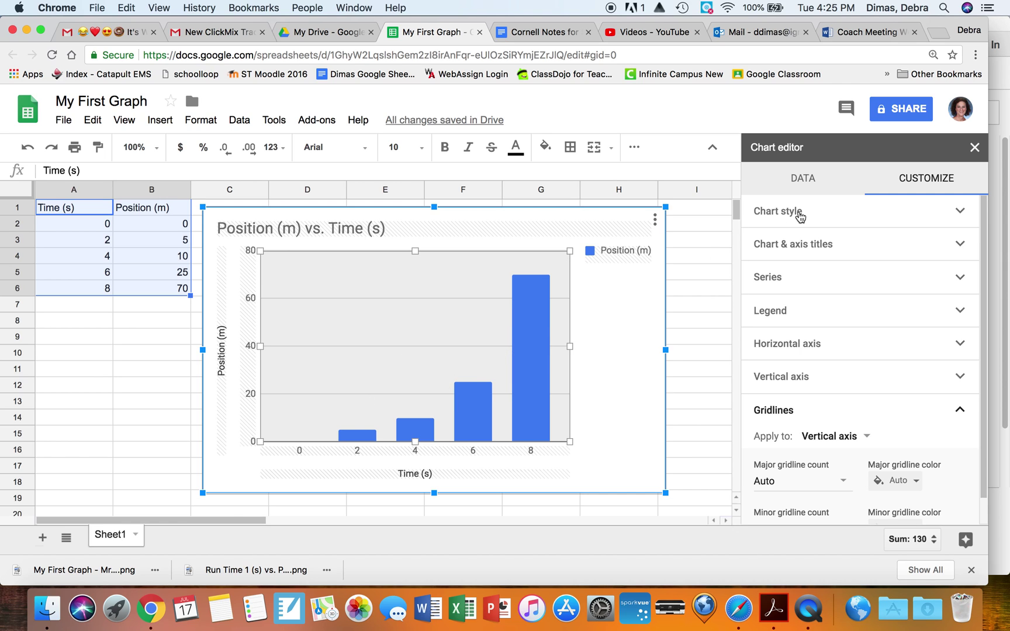
pyautogui.click(801, 187)
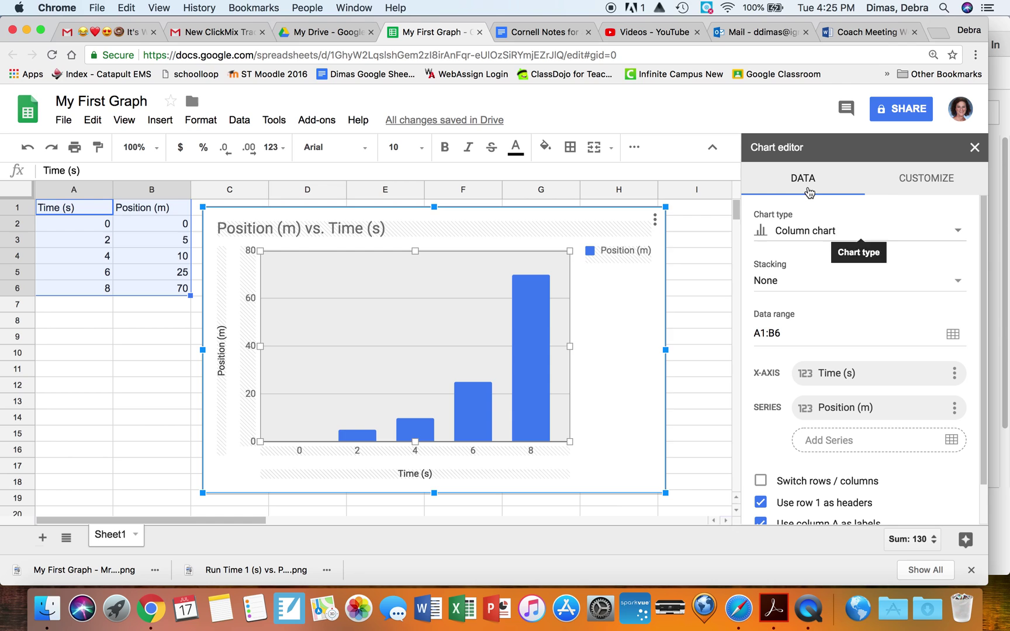
pyautogui.click(908, 181)
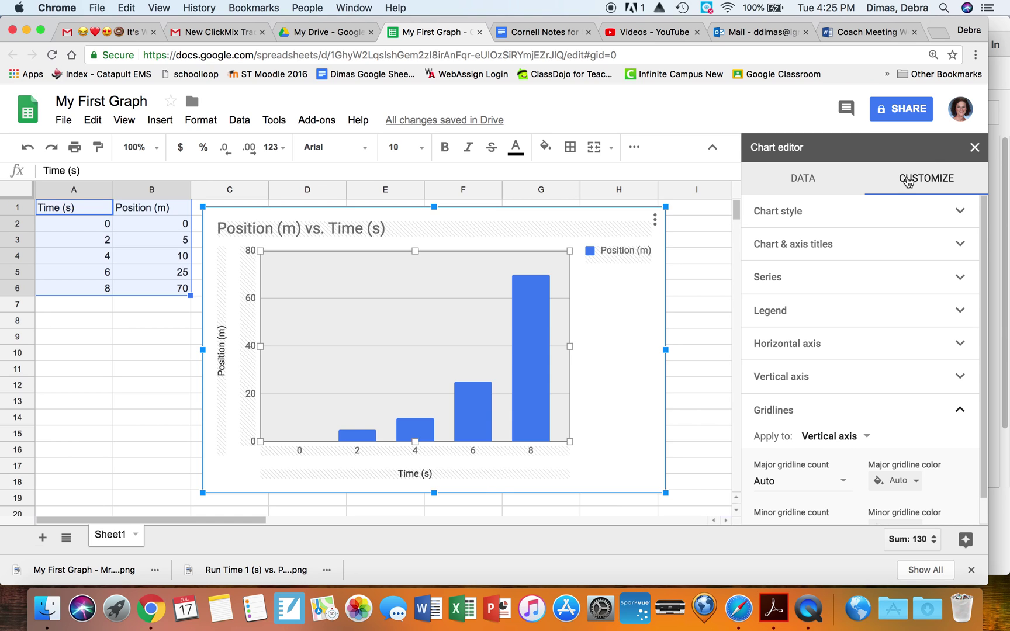
pyautogui.click(802, 182)
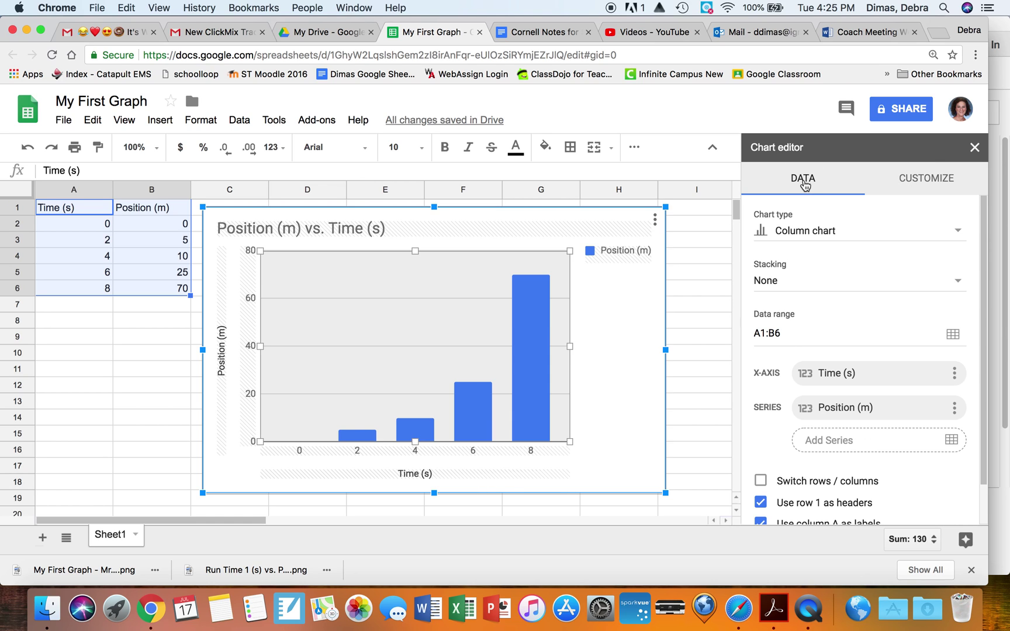
pyautogui.click(894, 188)
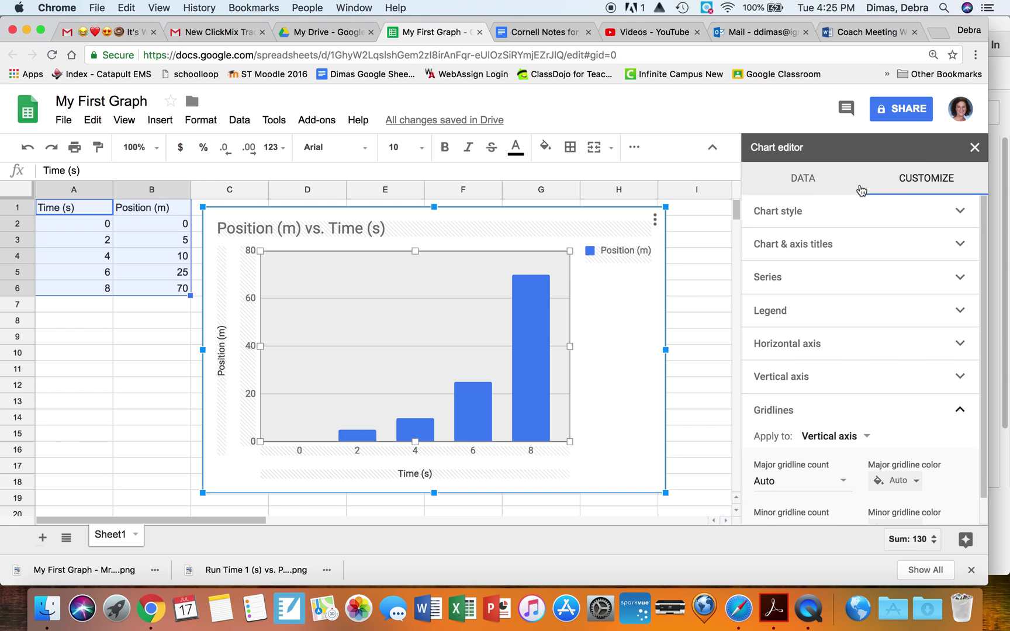
# Change the chart type from column to Scatter chart
pyautogui.click(816, 193)
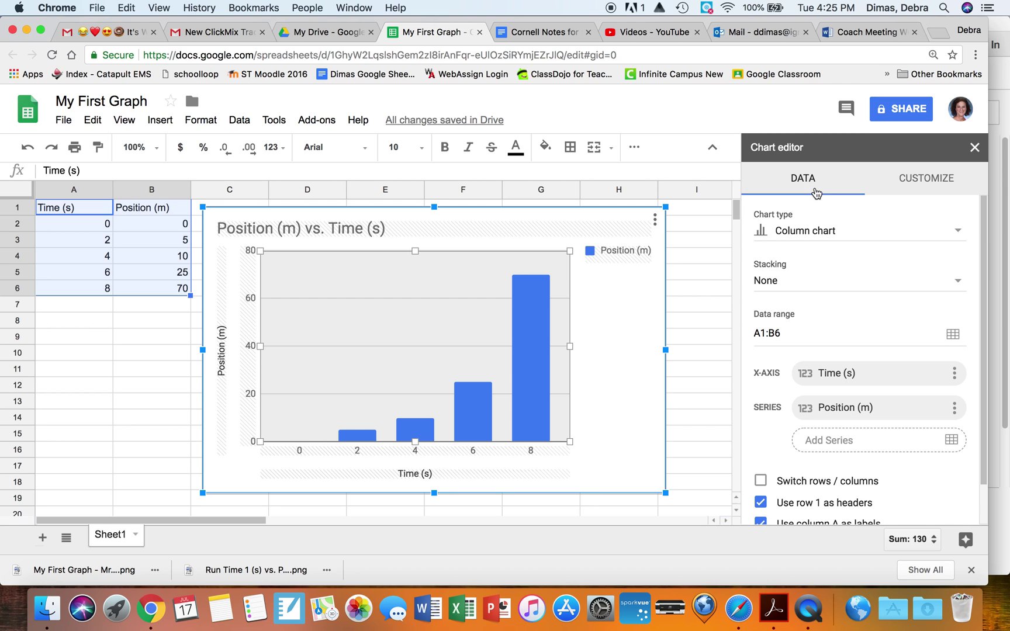
pyautogui.click(811, 233)
pyautogui.scroll(-8, 816, 380)
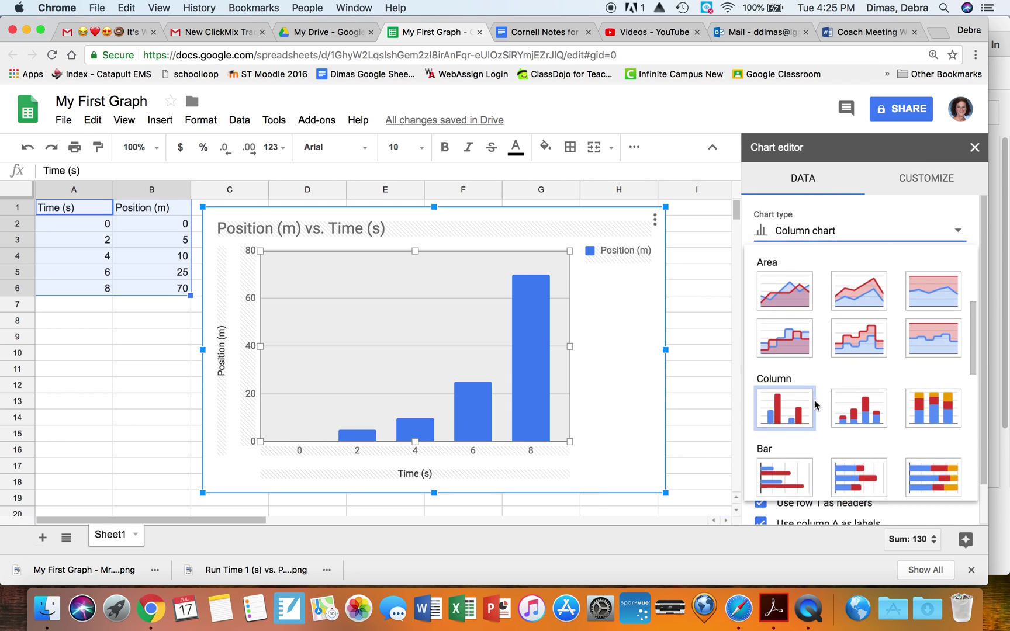
pyautogui.scroll(-5, 815, 397)
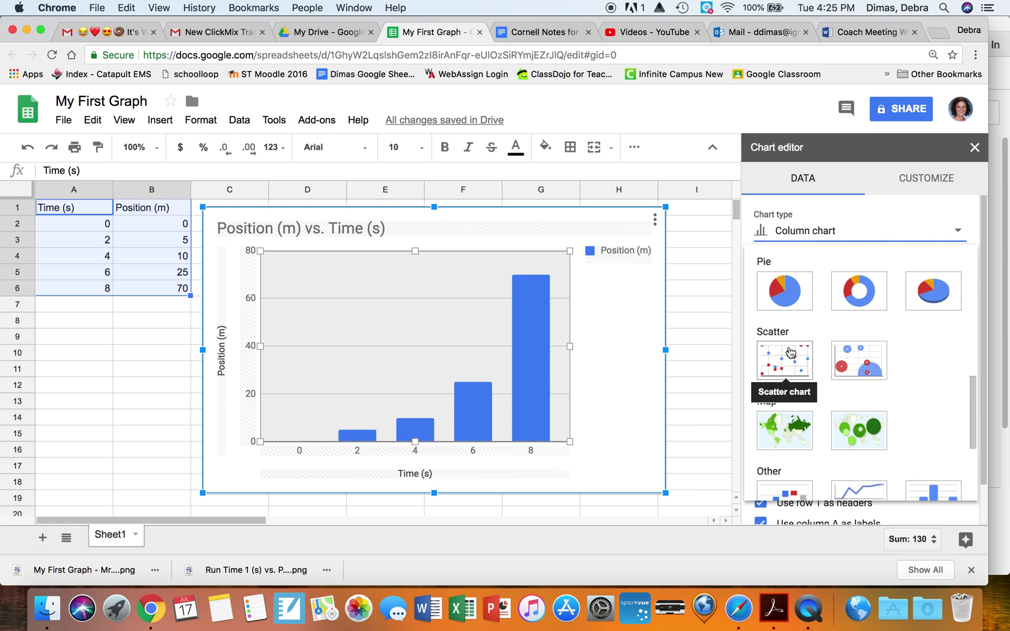
pyautogui.click(784, 360)
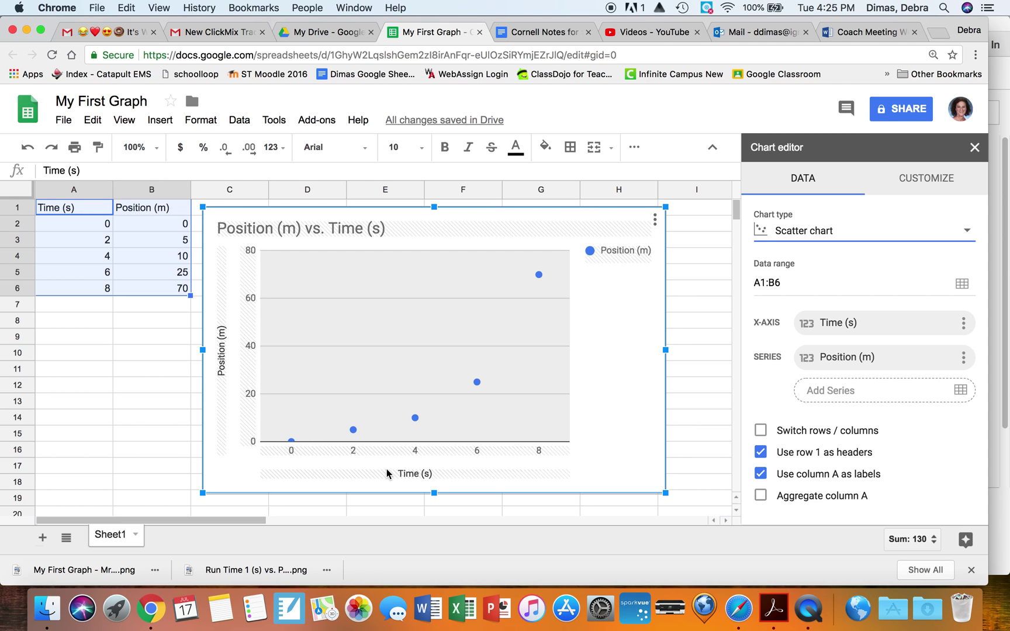
# Replace the chart title with "Graph 1", the teacher's name and "Per 3", separated by hyphens
pyautogui.doubleClick(388, 226)
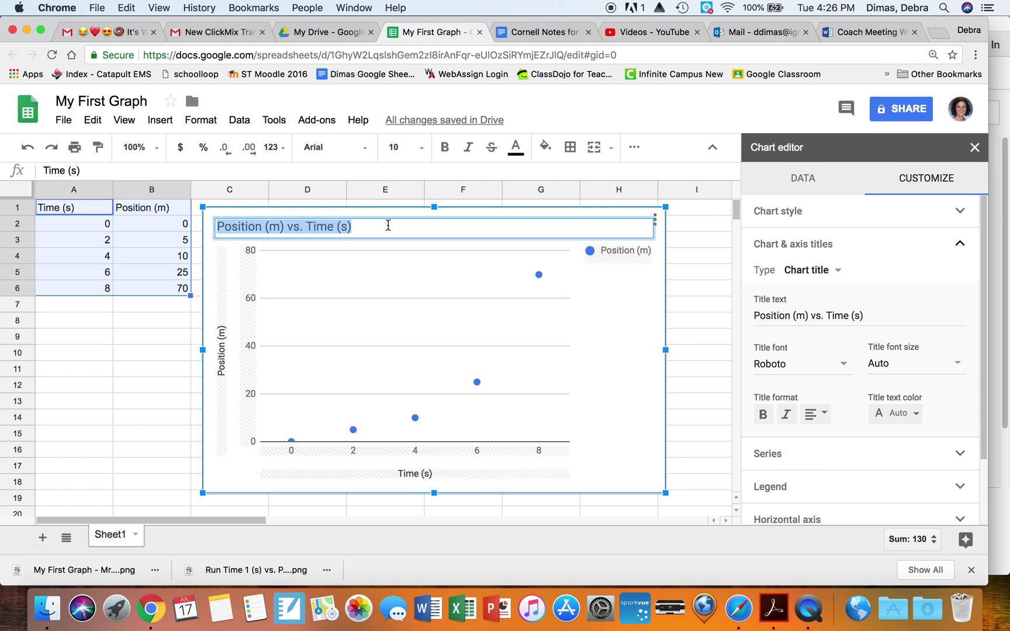
pyautogui.write('Gr')
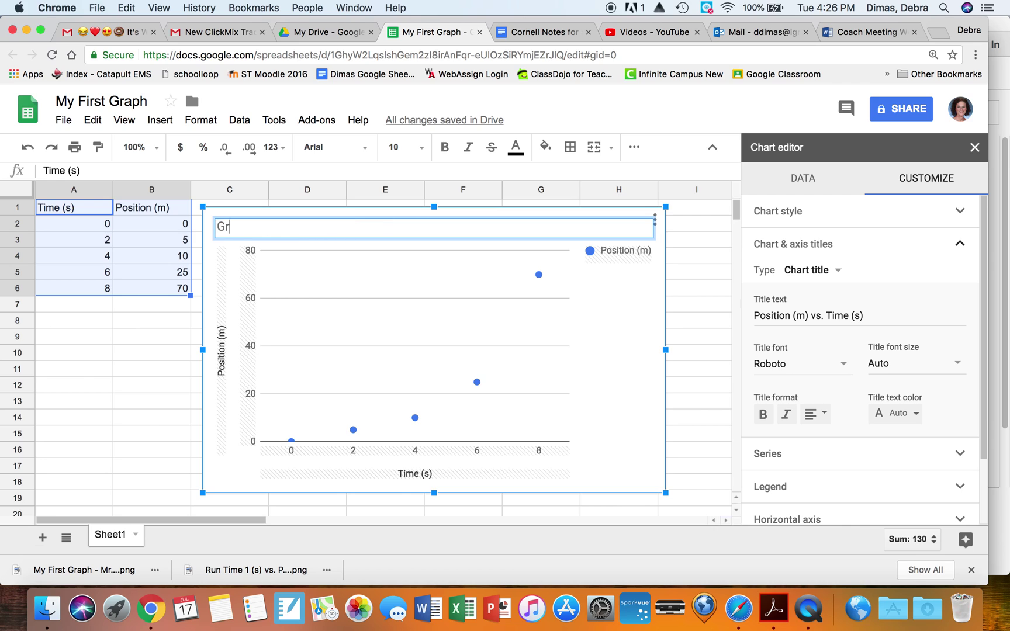
pyautogui.write('aph 1 - Mrs. Dimas - Per 3')
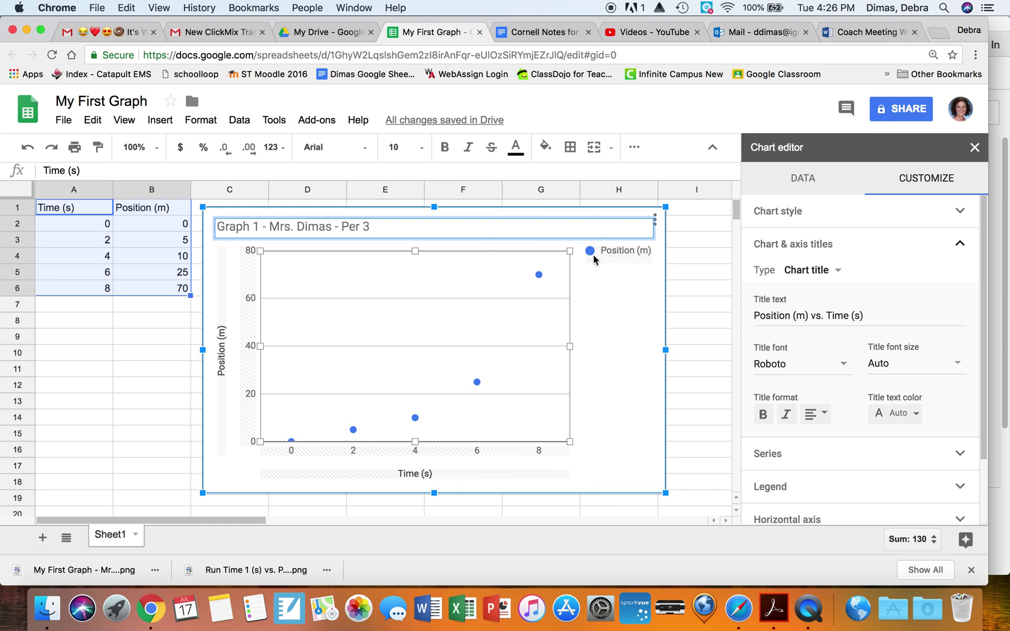
pyautogui.click(813, 185)
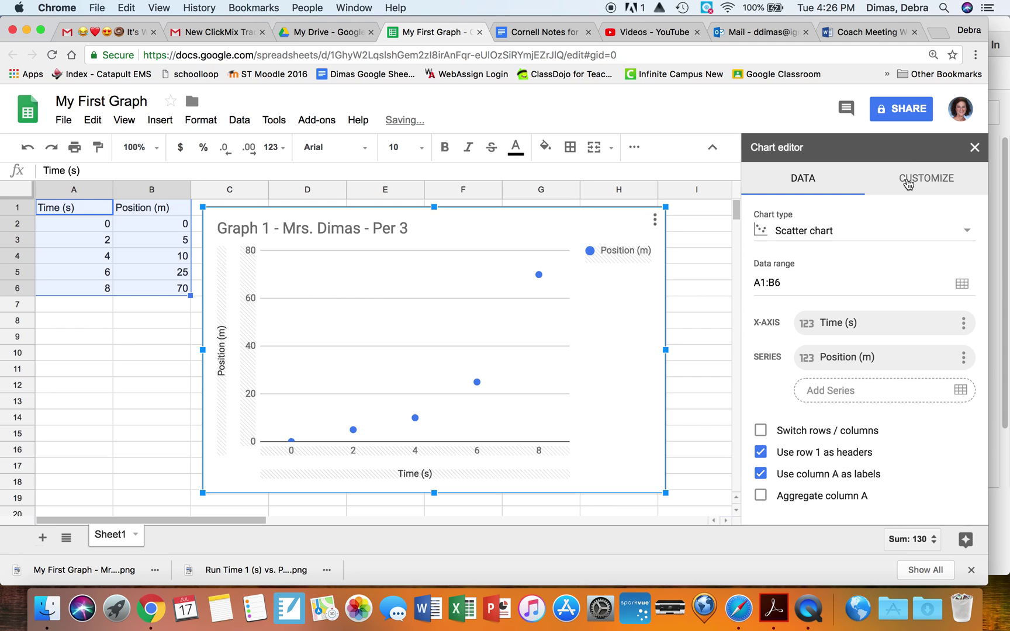
pyautogui.click(930, 182)
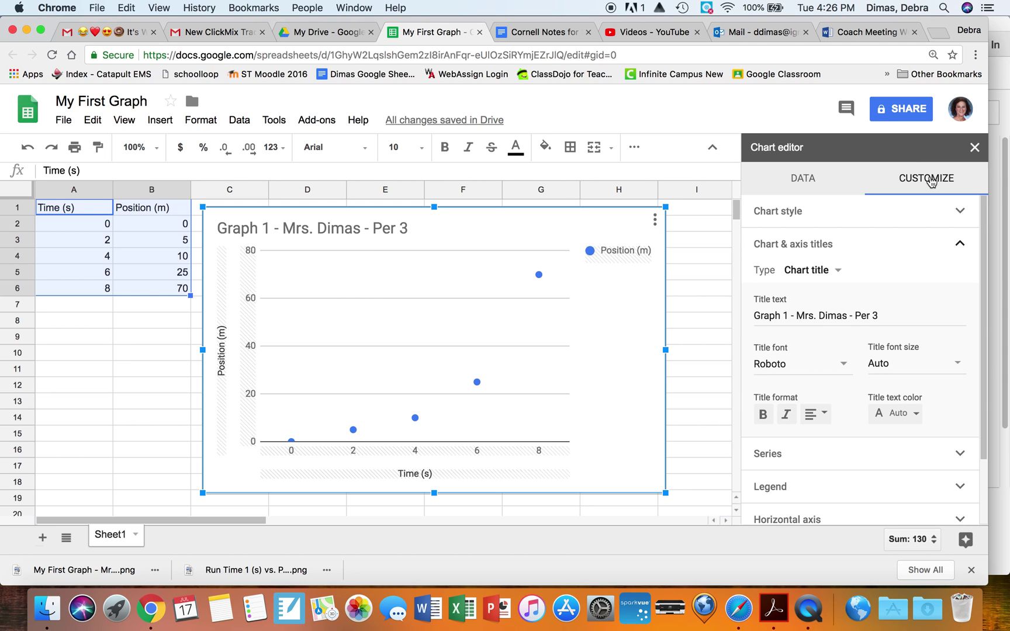
pyautogui.click(818, 186)
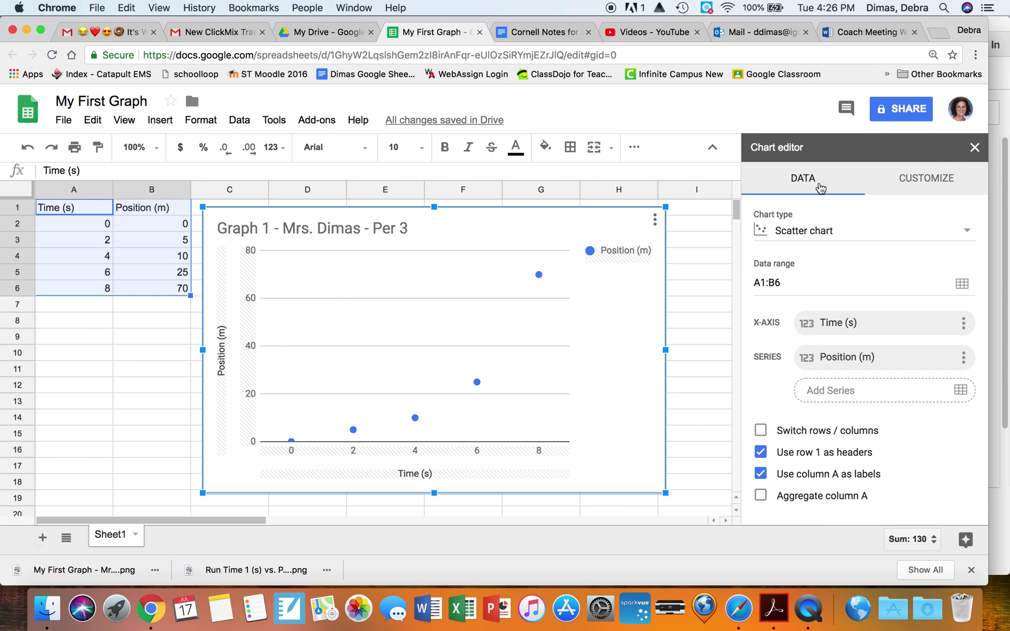
pyautogui.click(945, 187)
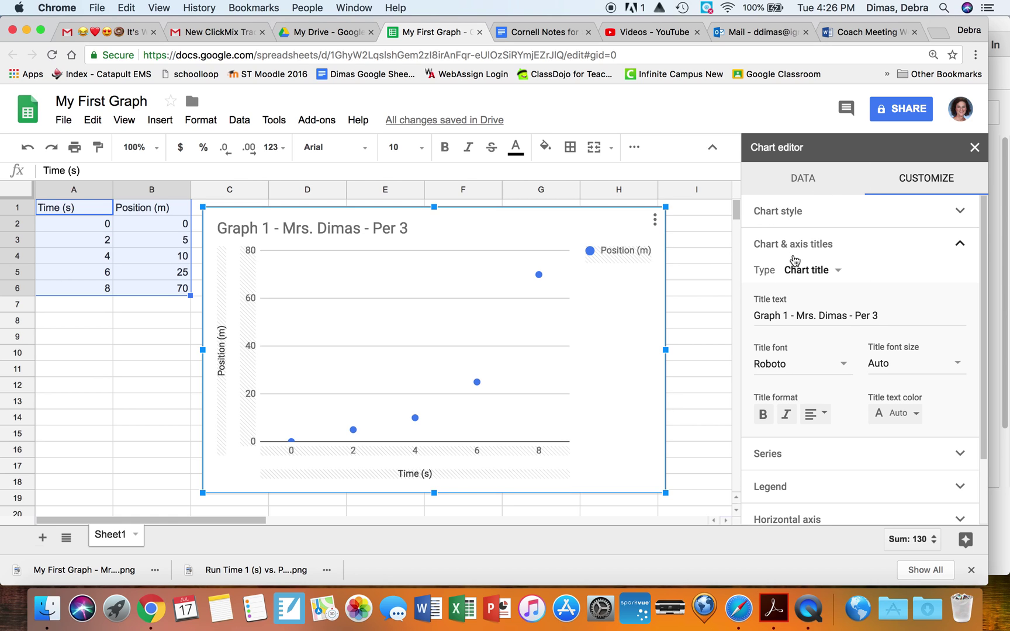
# Add a trendline to the Position (m) series and set its type to Polynomial
pyautogui.click(959, 246)
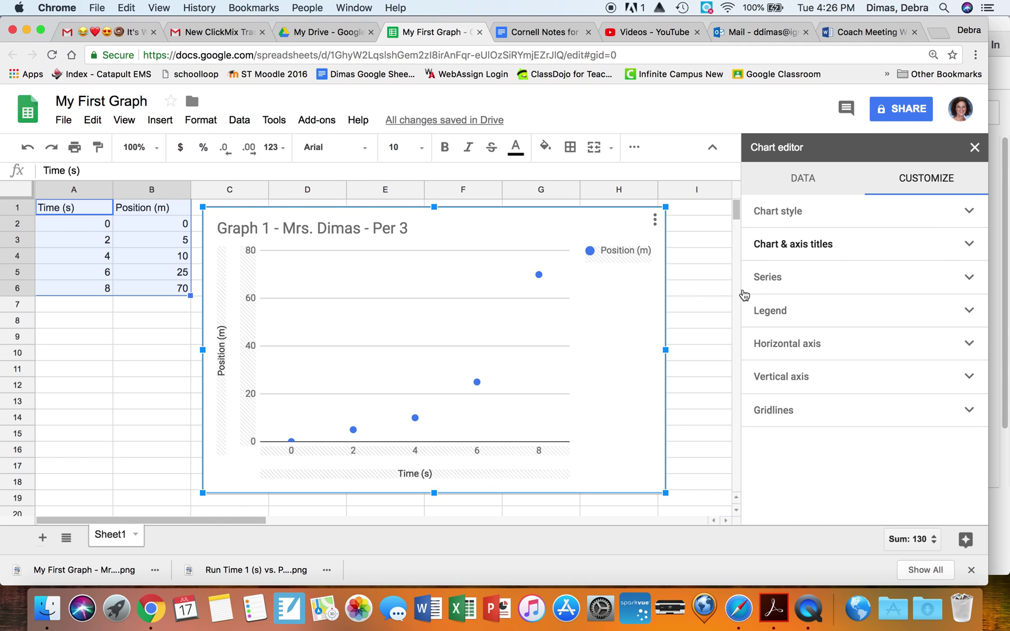
pyautogui.click(969, 279)
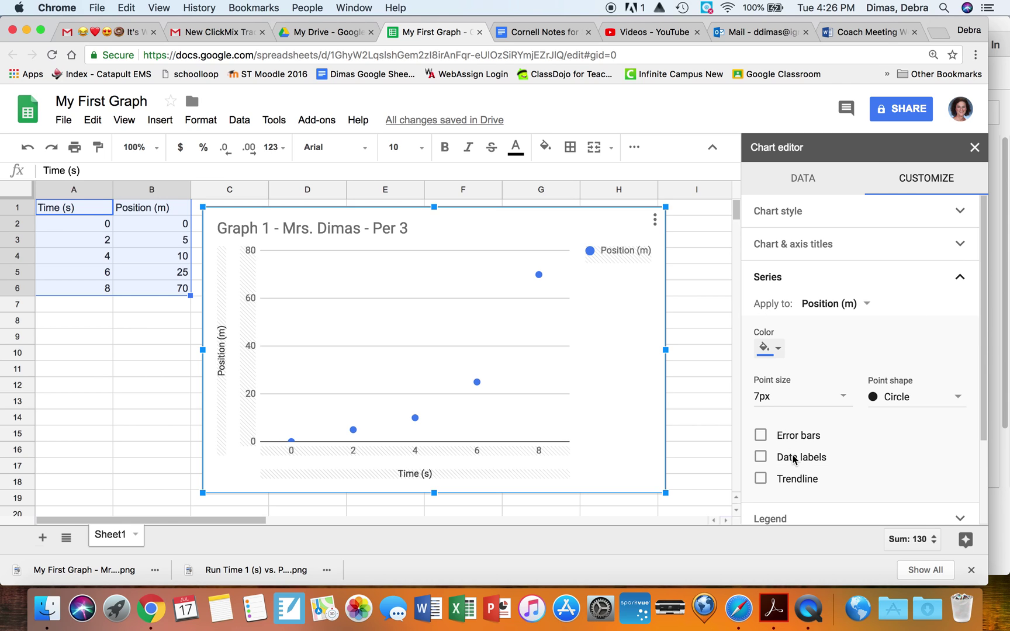
pyautogui.click(761, 478)
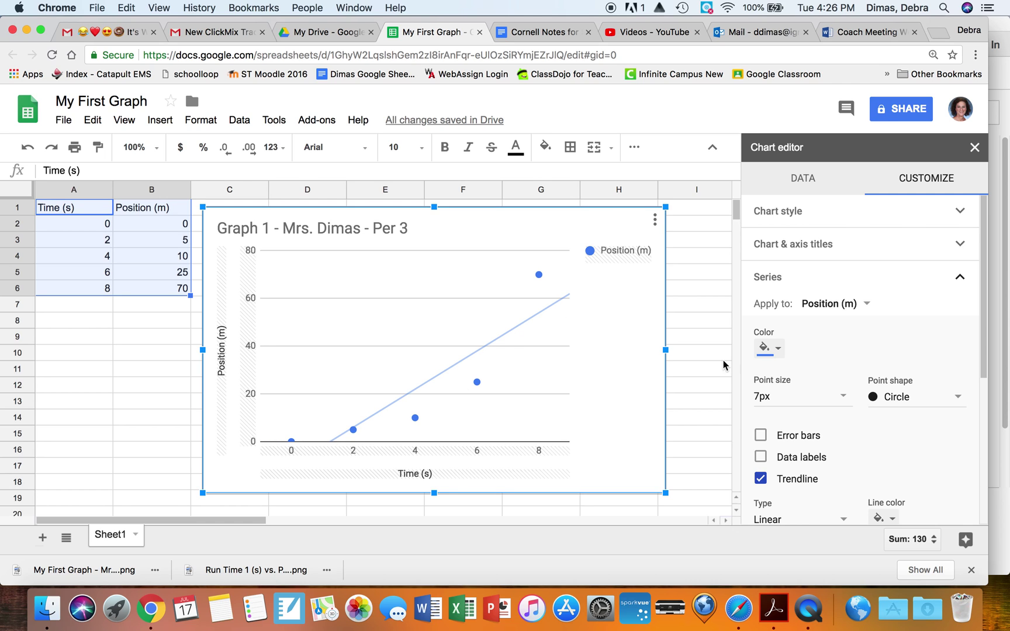
pyautogui.scroll(-3, 819, 431)
pyautogui.scroll(-1, 816, 430)
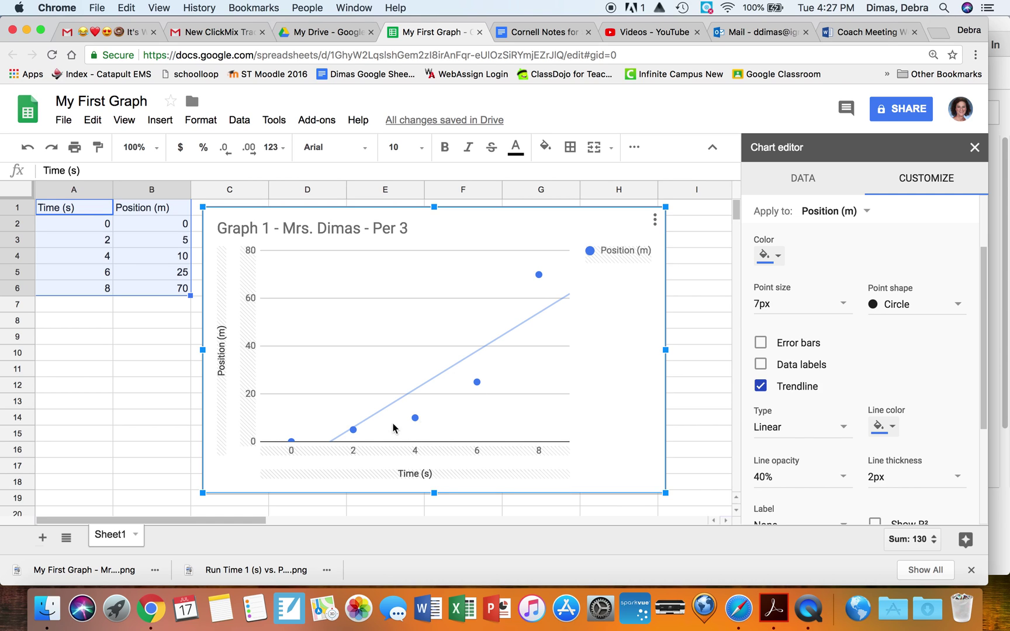
pyautogui.click(851, 427)
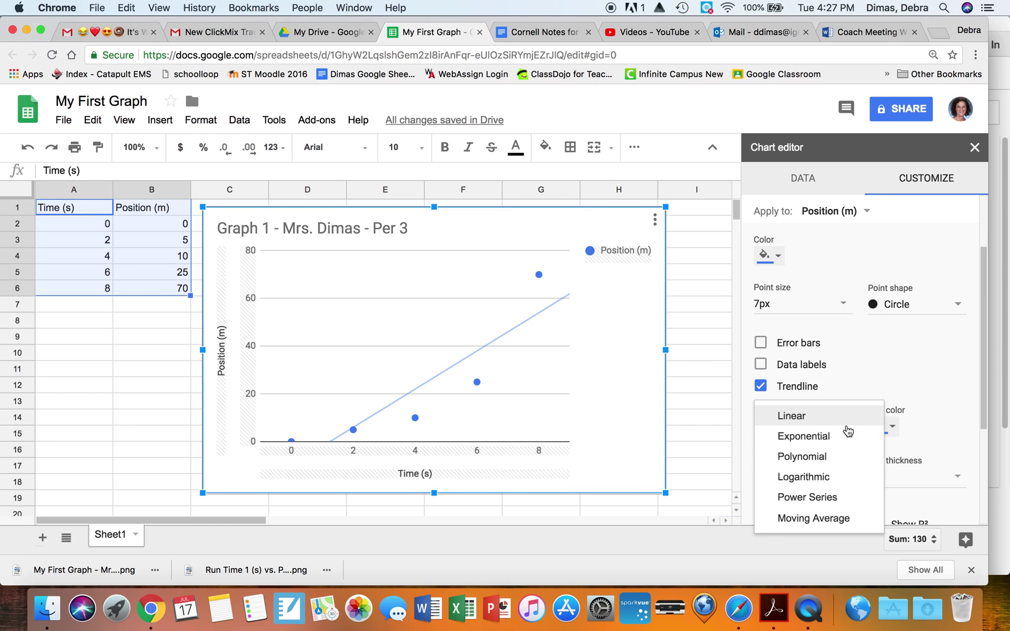
pyautogui.click(825, 465)
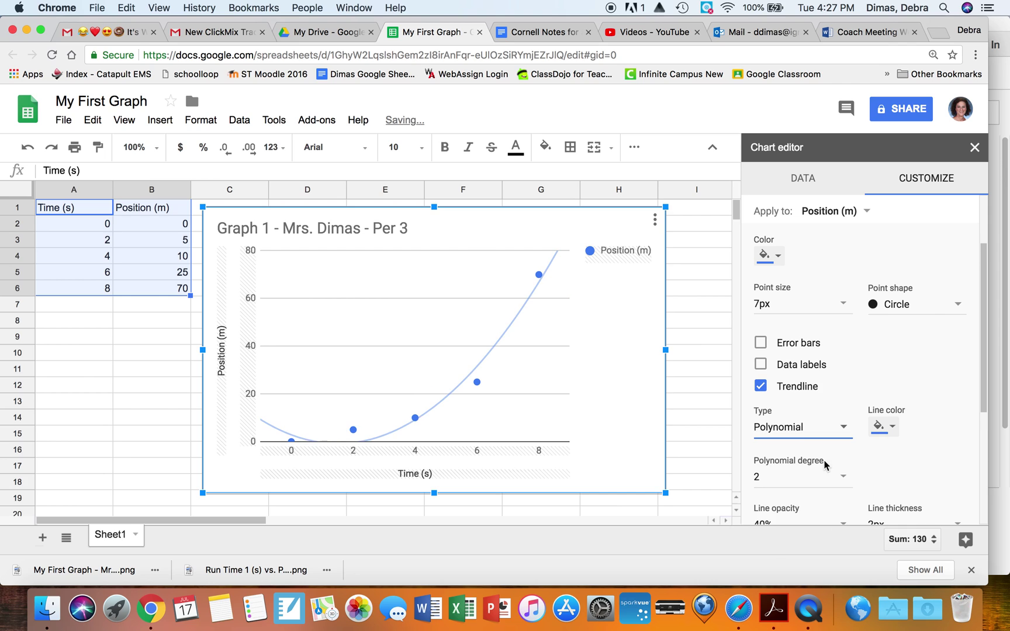
pyautogui.scroll(-3, 800, 482)
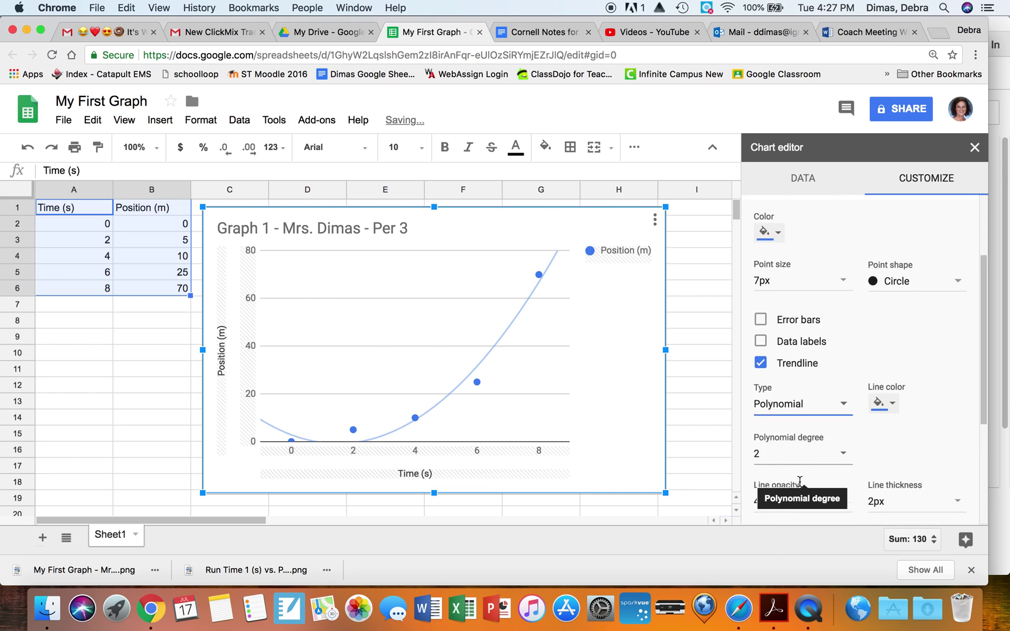
pyautogui.click(822, 367)
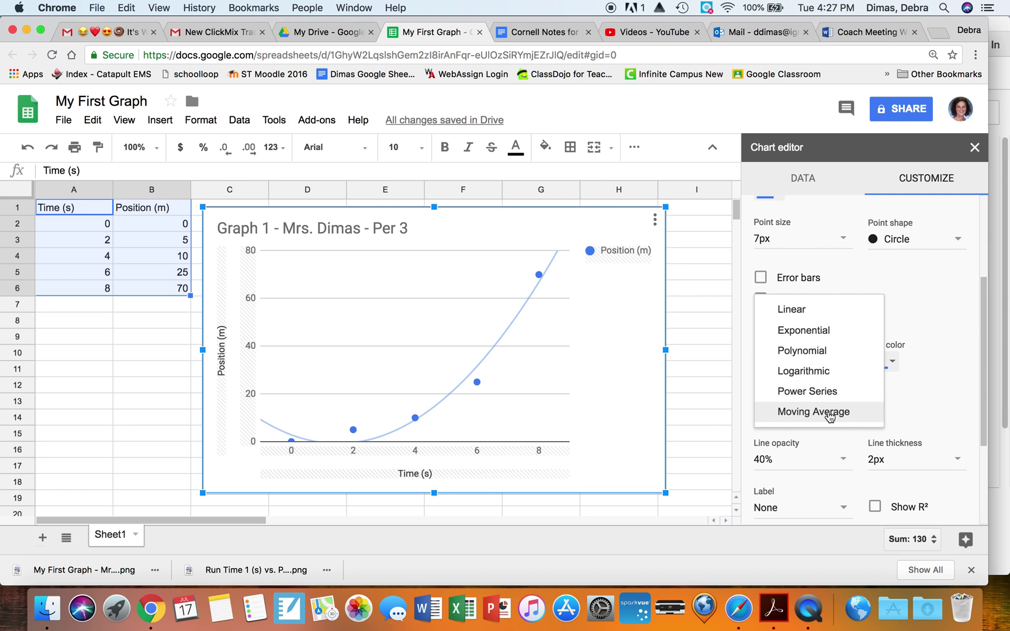
pyautogui.click(915, 411)
pyautogui.click(838, 411)
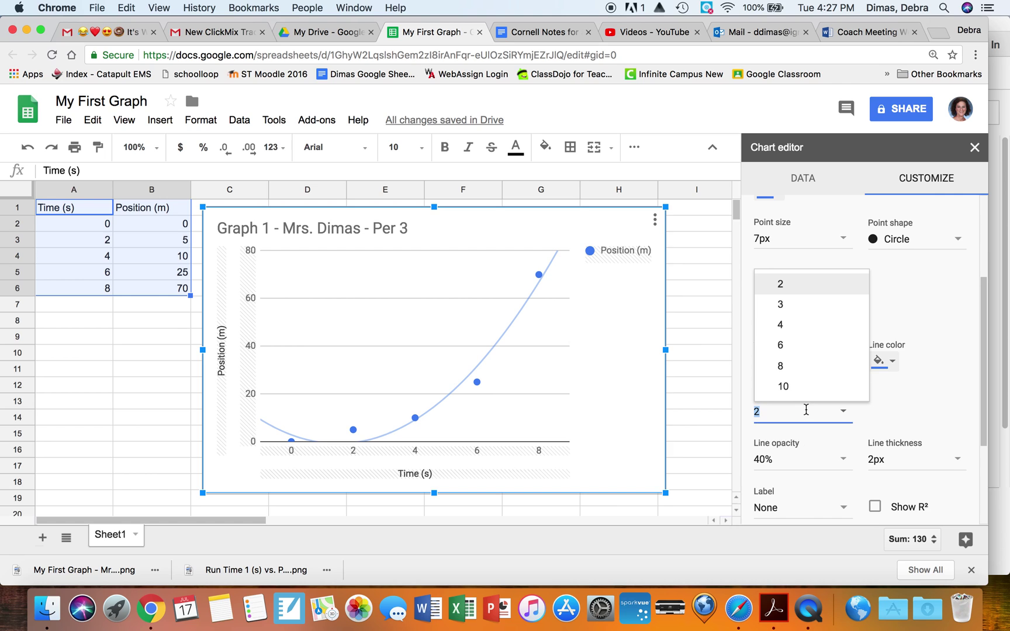
pyautogui.click(957, 399)
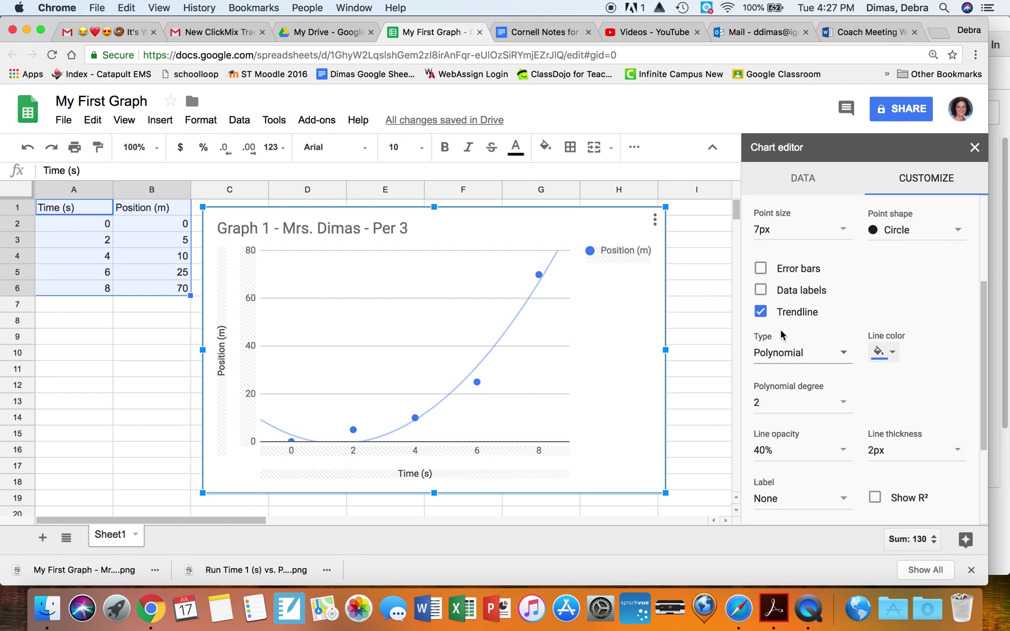
# Label the polynomial trendline with its equation and show its R² value in the legend
pyautogui.scroll(-3, 783, 332)
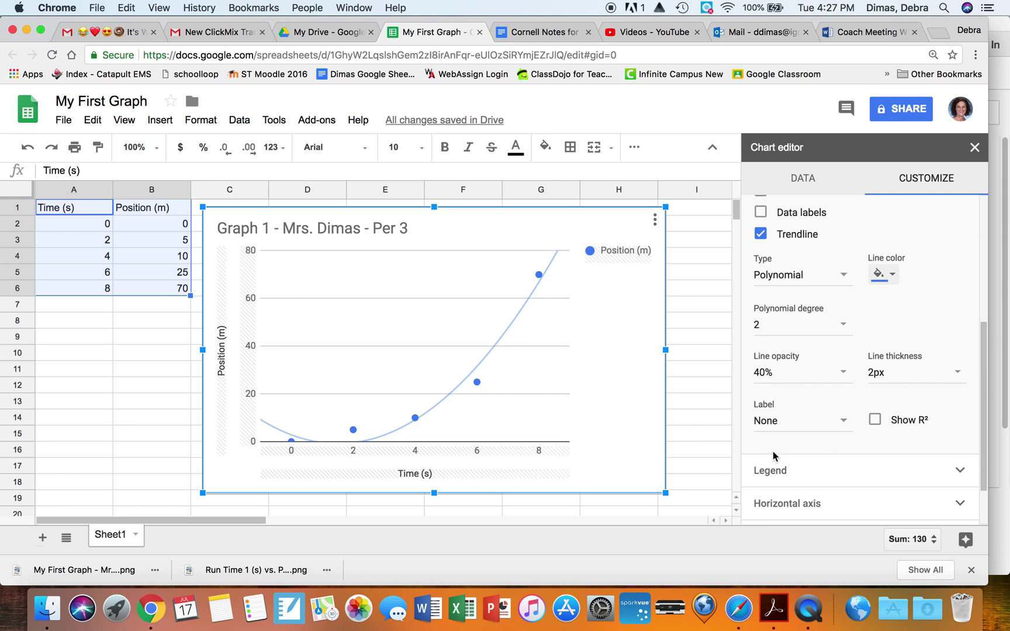
pyautogui.click(843, 422)
pyautogui.click(843, 425)
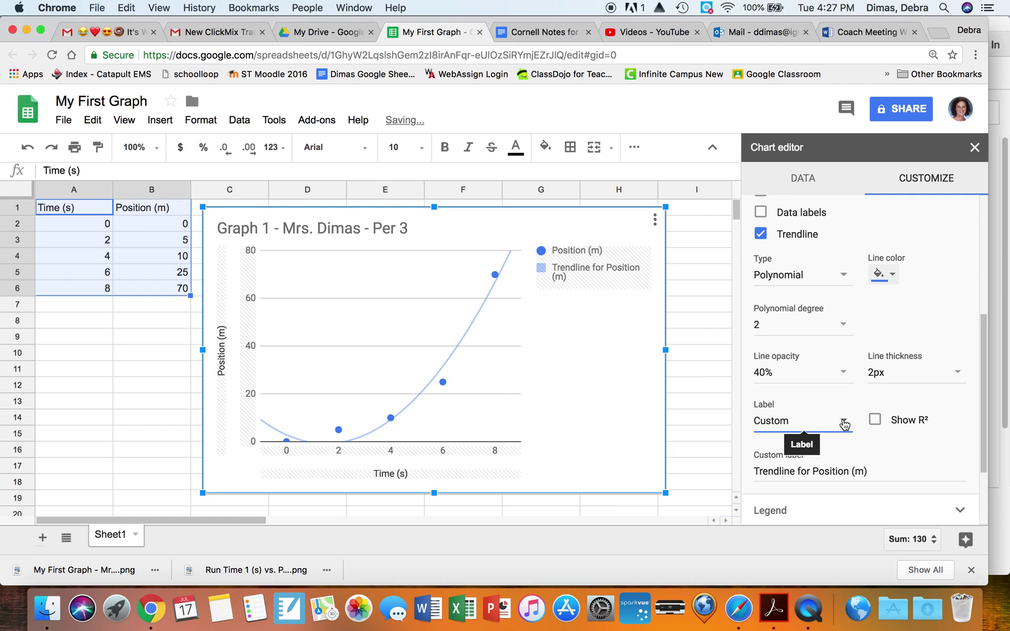
pyautogui.click(844, 424)
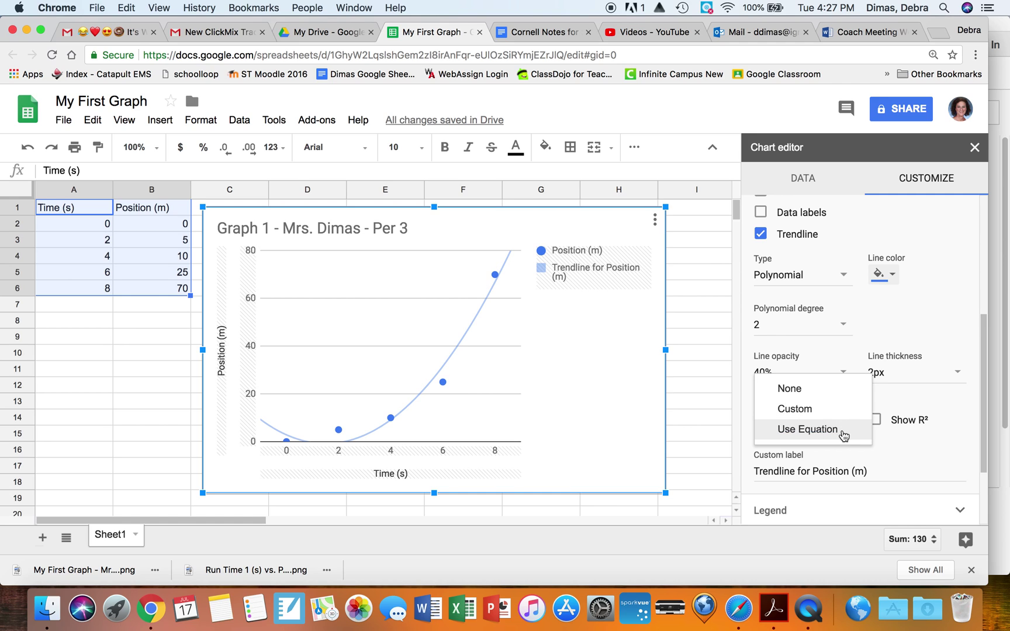
pyautogui.click(807, 432)
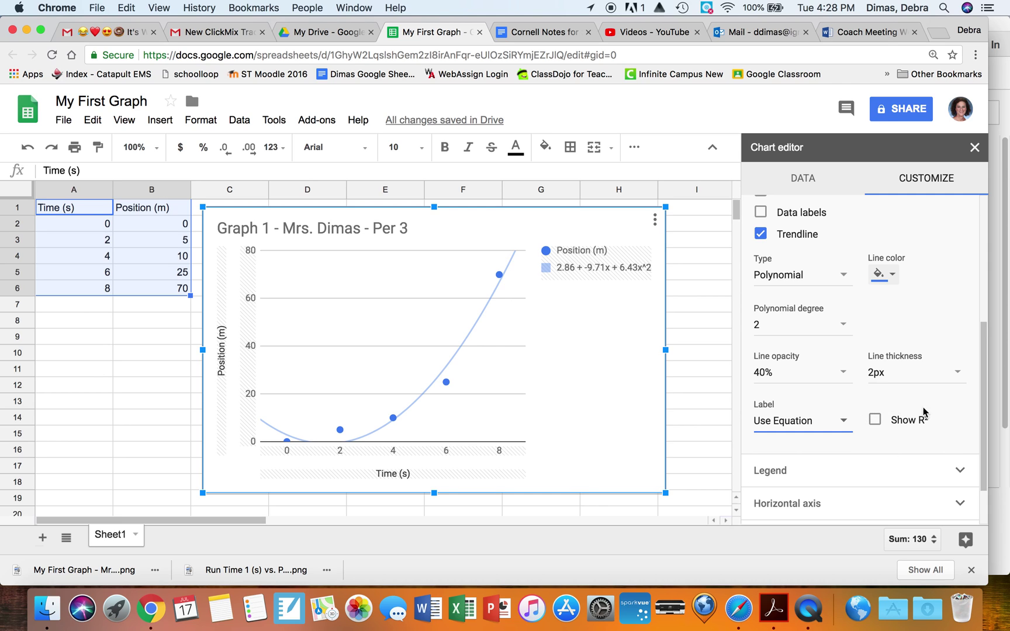
pyautogui.click(877, 420)
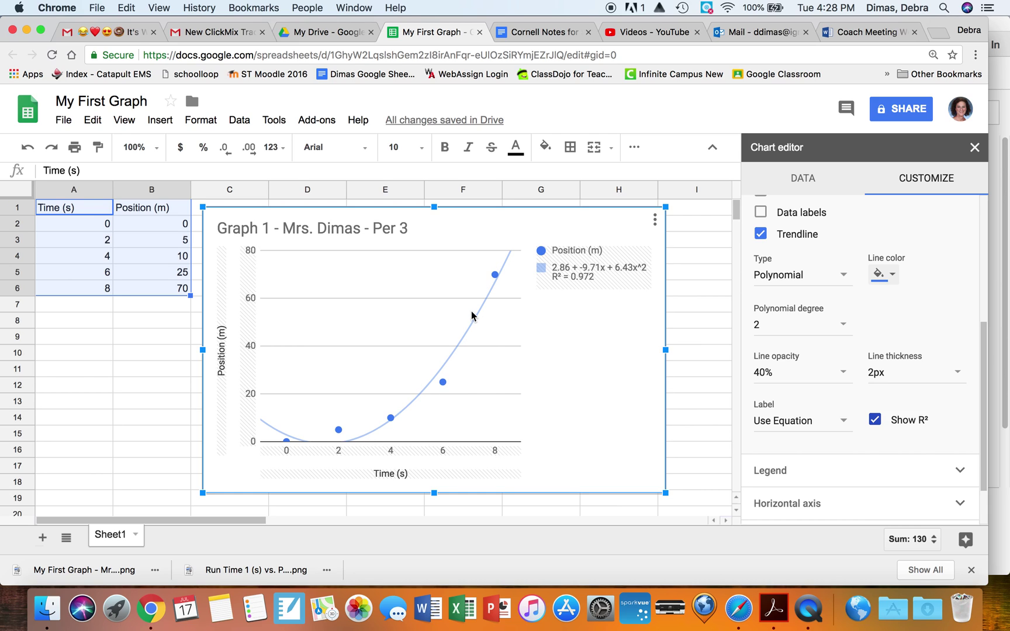
# Try the Linear and Power Series trendline types in turn, switching back to Polynomial after each
pyautogui.click(819, 277)
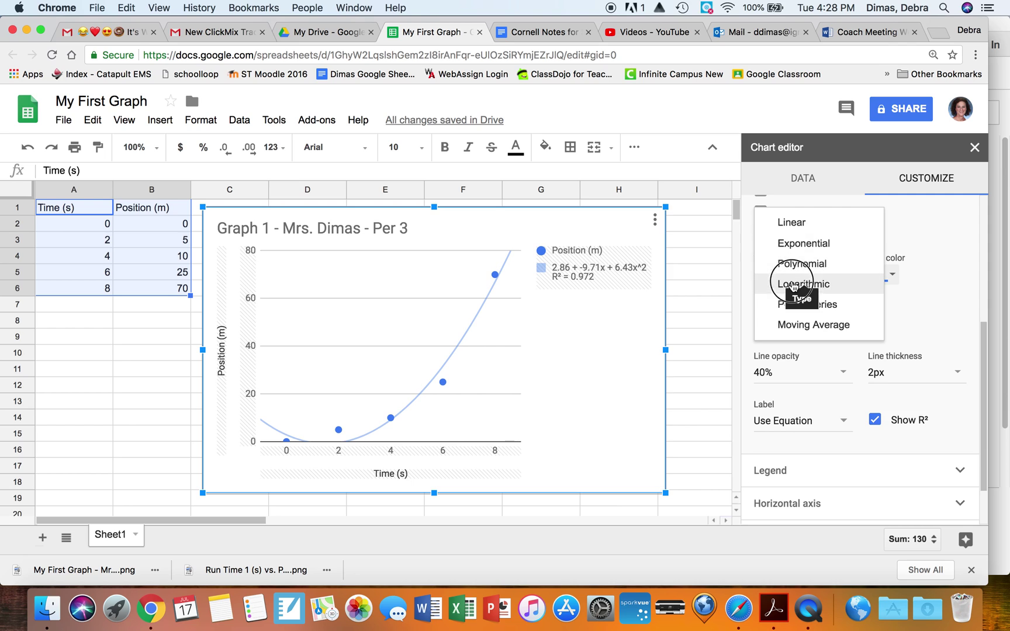
pyautogui.click(794, 224)
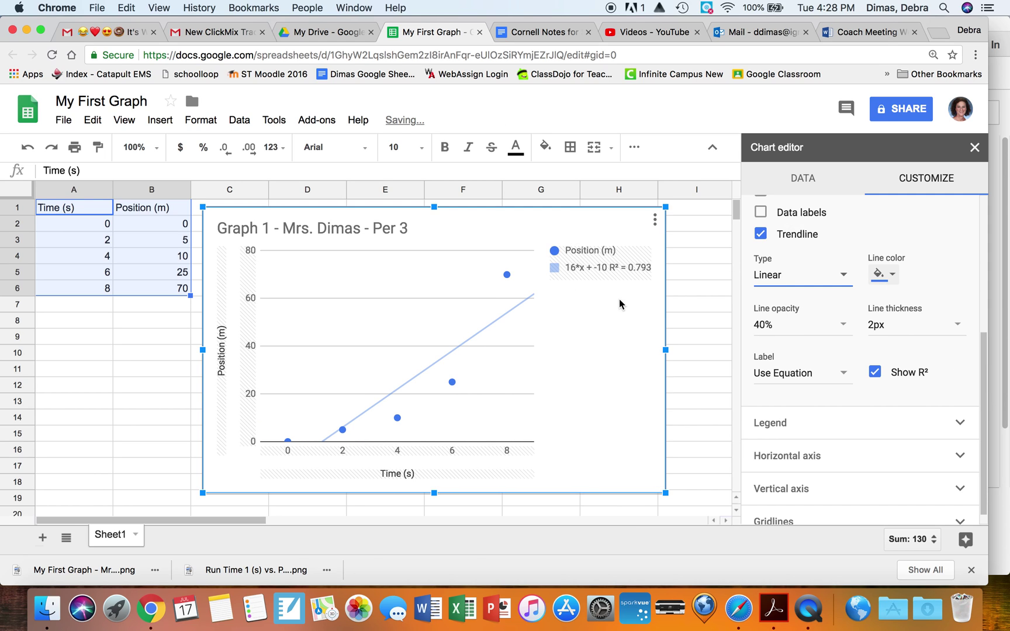
pyautogui.click(788, 287)
pyautogui.click(793, 303)
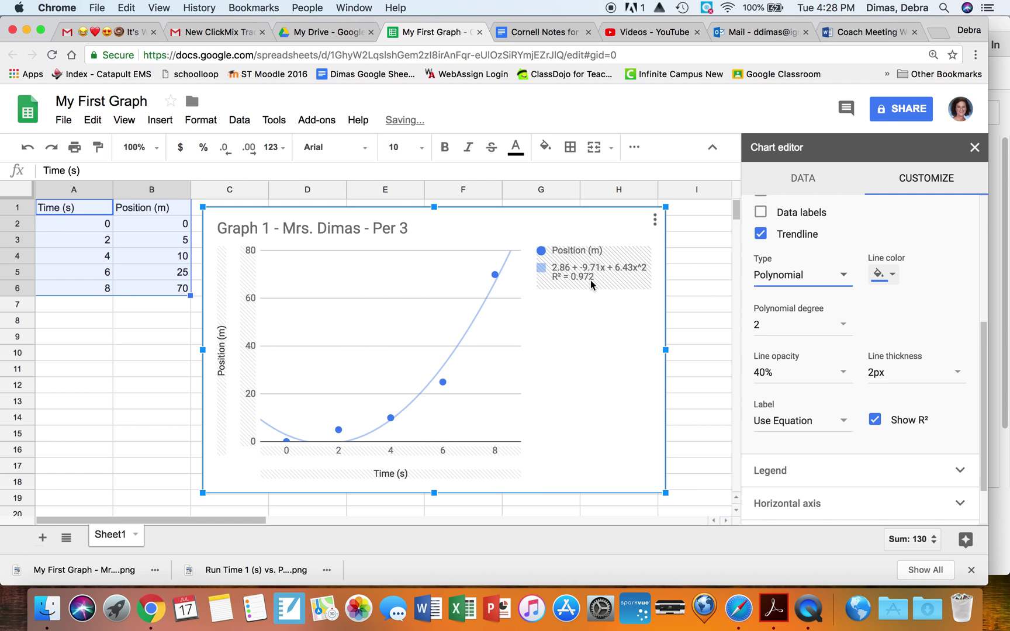
pyautogui.click(783, 278)
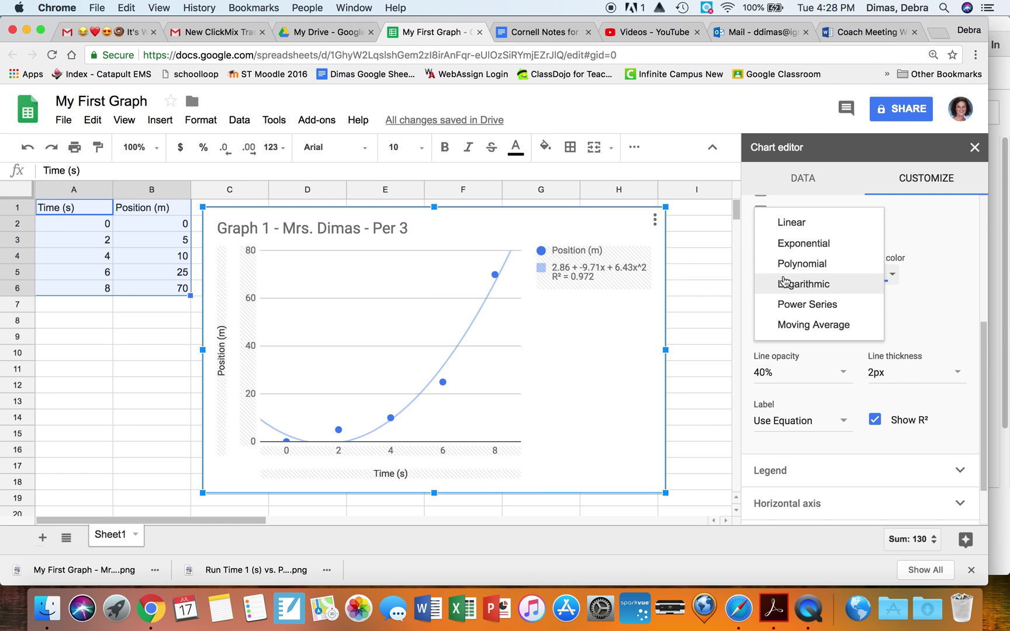
pyautogui.click(791, 304)
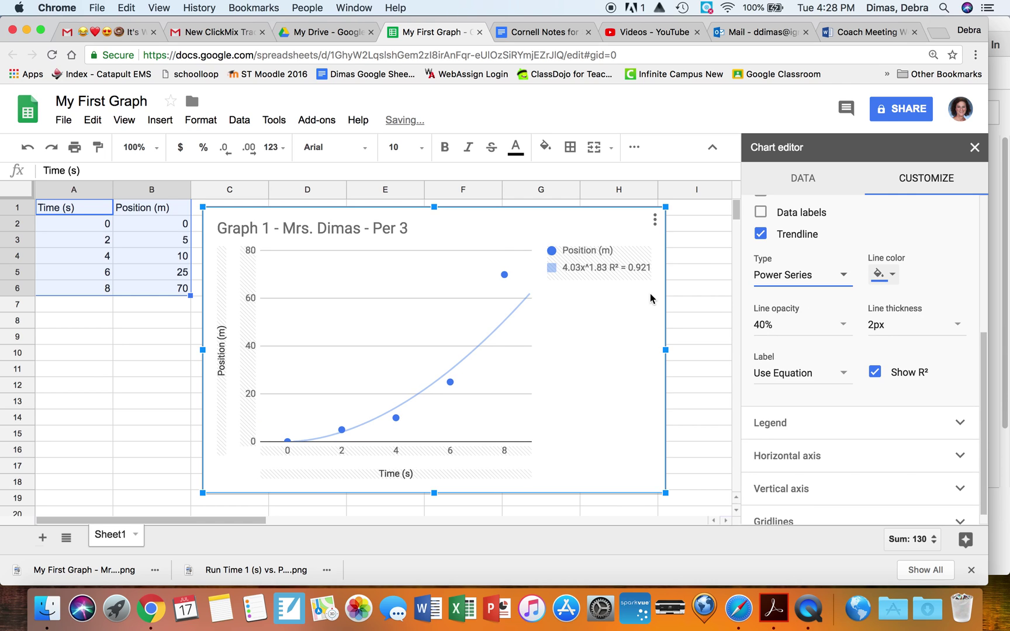
pyautogui.click(783, 278)
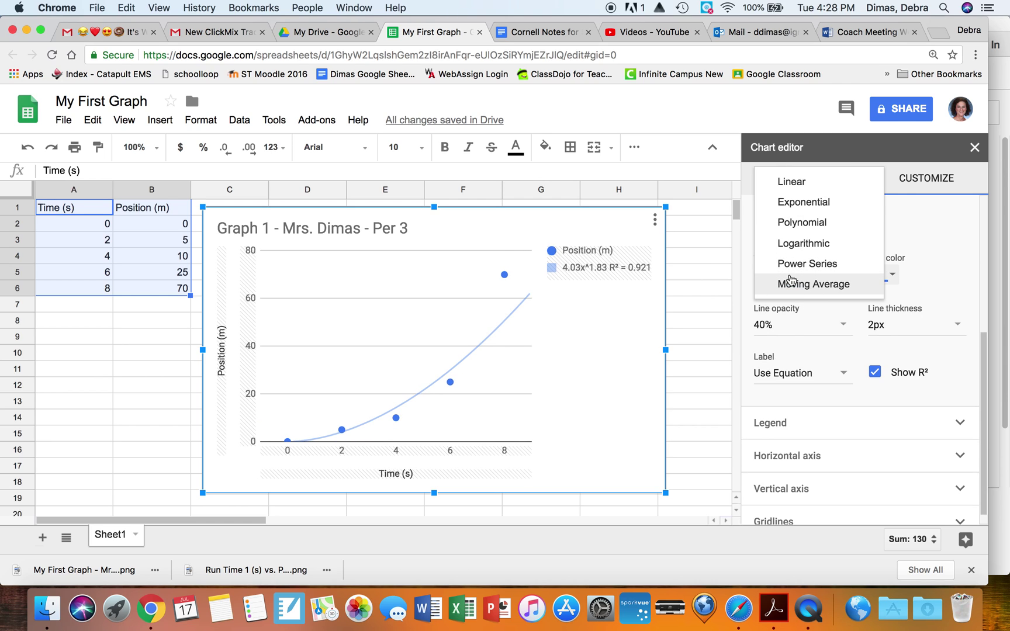
pyautogui.click(796, 225)
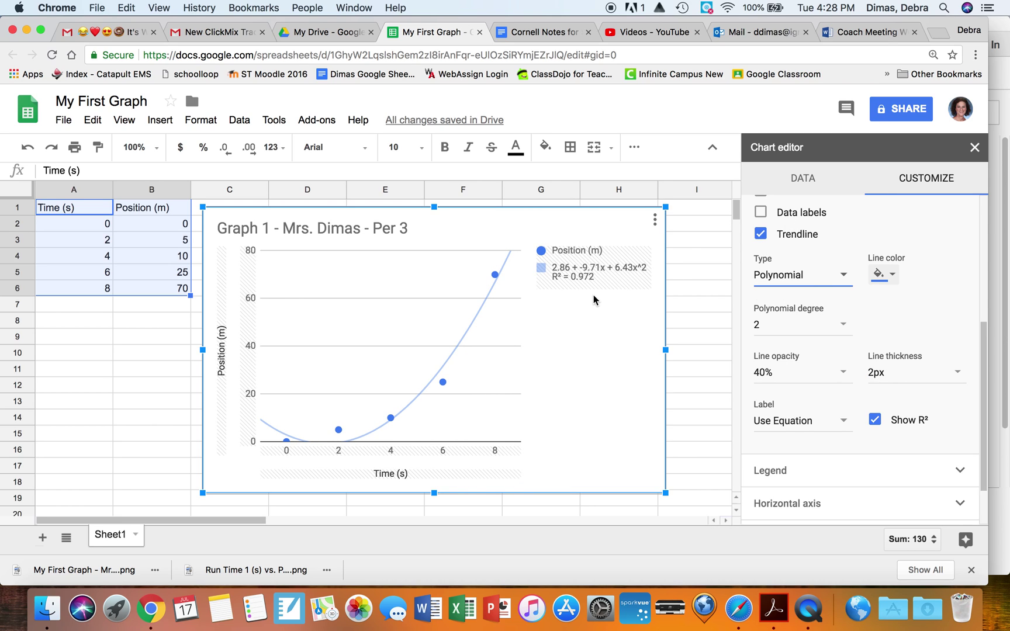
# Deselect the scatter chart to close its editor and reopen the editor from the chart
pyautogui.click(583, 358)
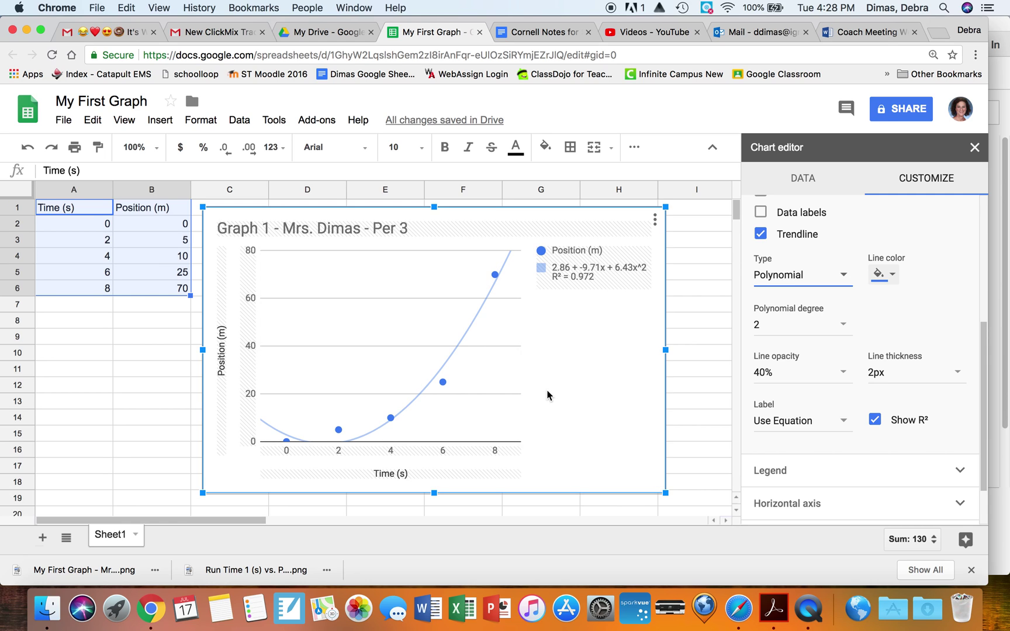
pyautogui.click(706, 304)
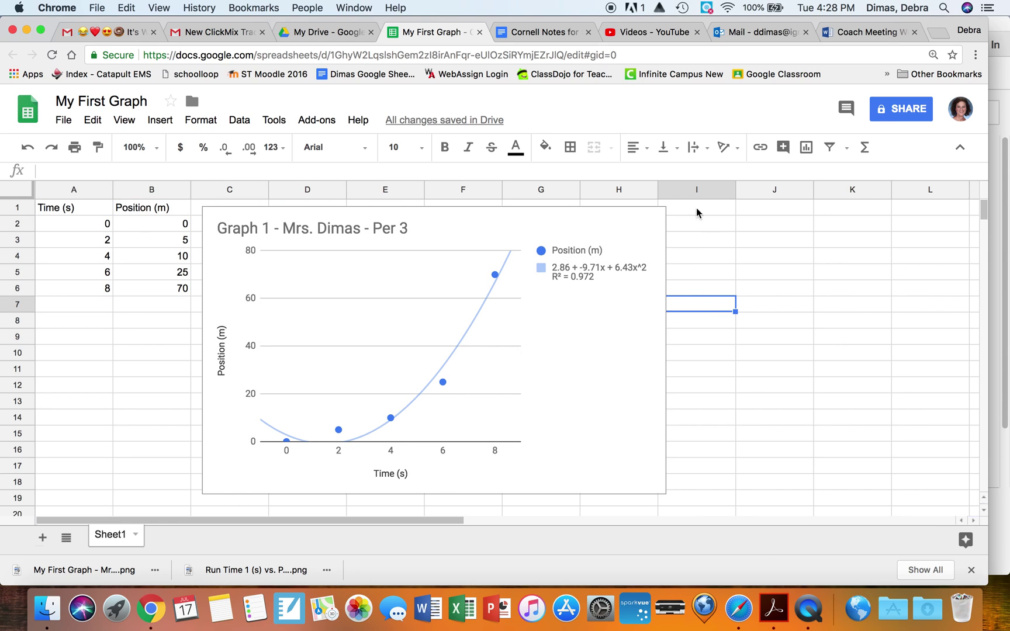
pyautogui.click(620, 337)
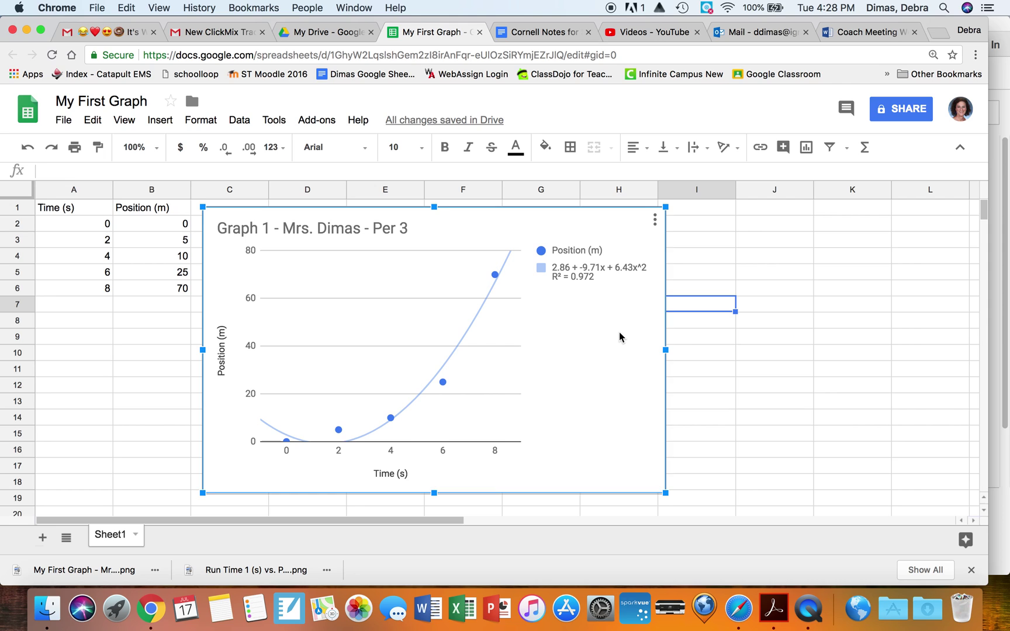
pyautogui.doubleClick(620, 337)
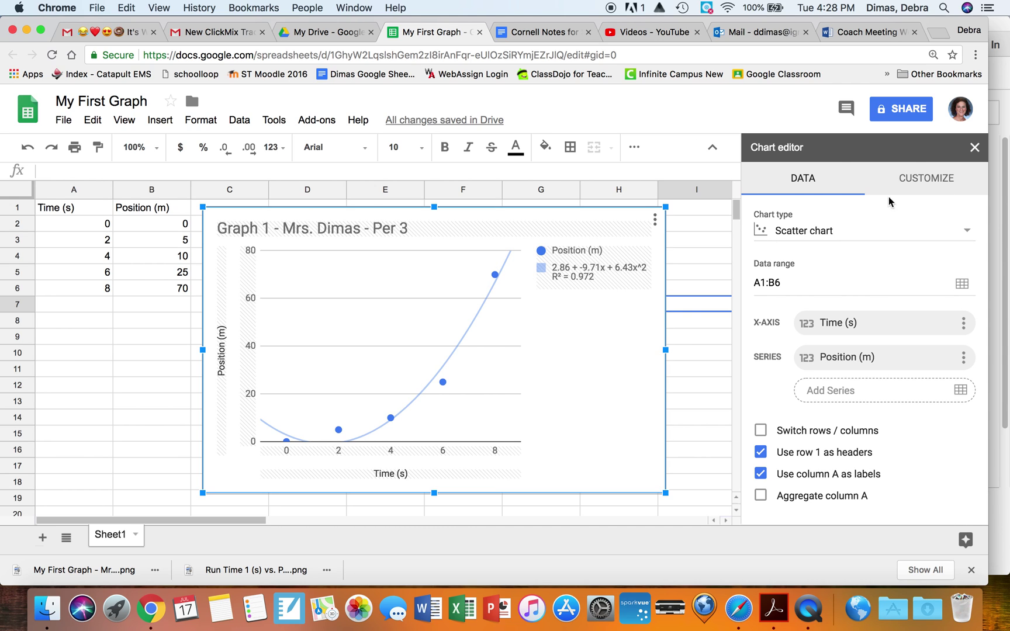
# Change the chart's vertical axis title to "Distance (m)"
pyautogui.rightClick(613, 337)
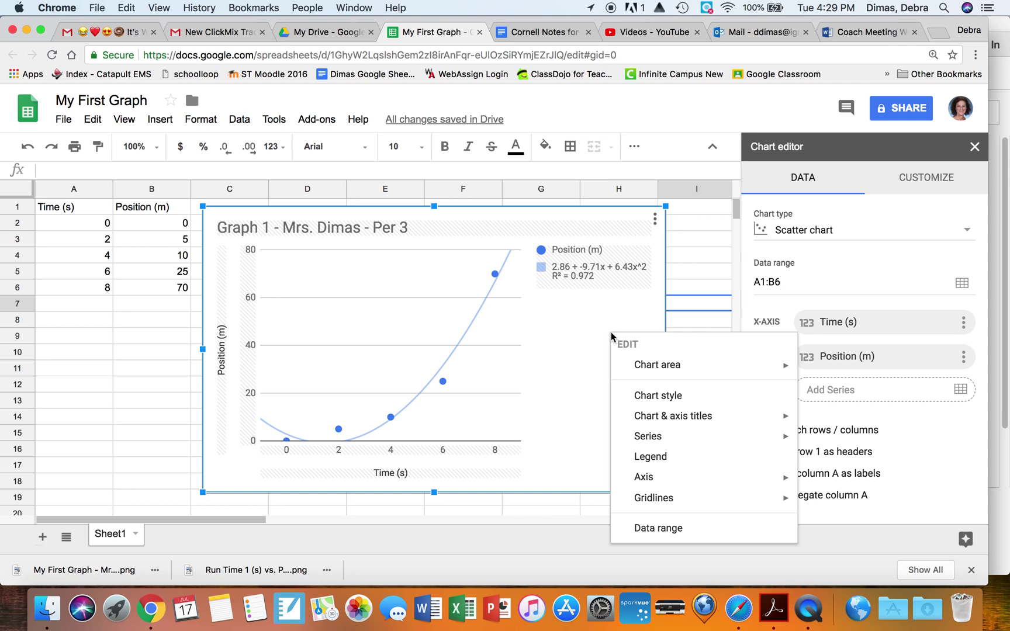
pyautogui.moveTo(658, 419)
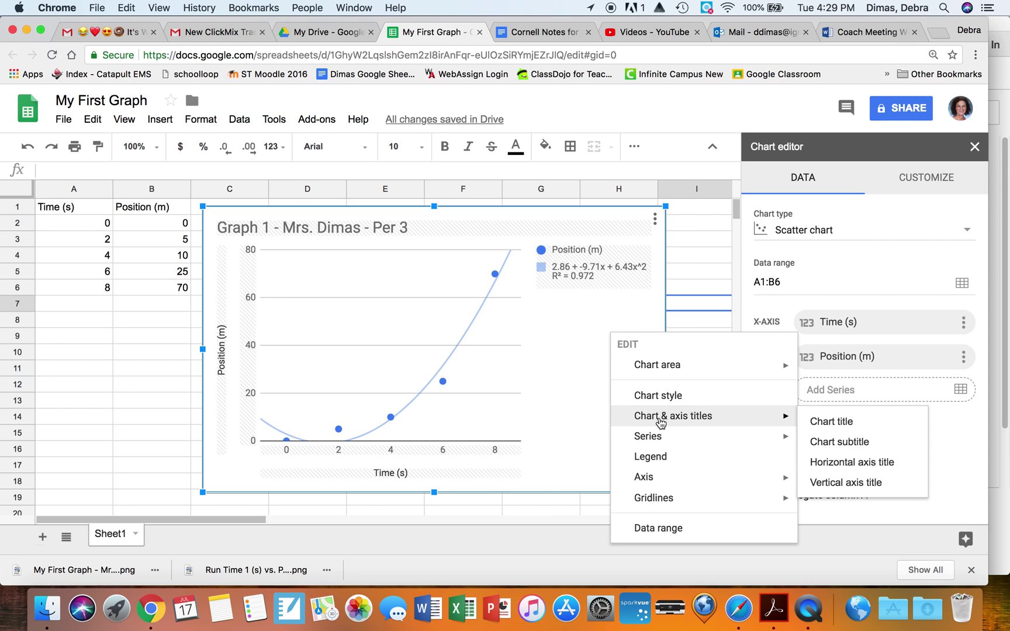
pyautogui.click(842, 483)
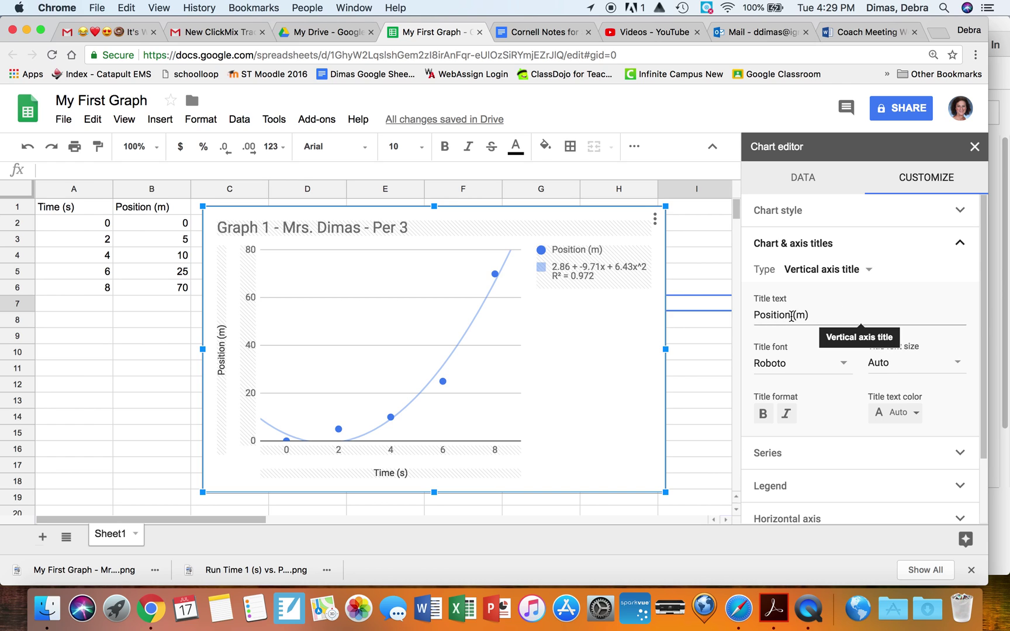
pyautogui.doubleClick(791, 316)
pyautogui.write('Distance')
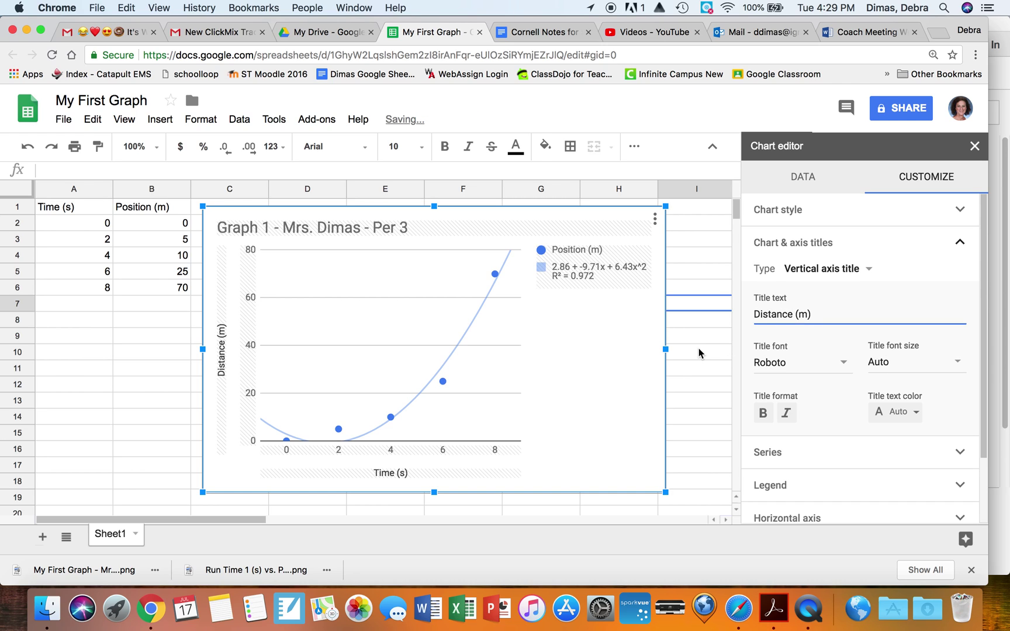
pyautogui.rightClick(618, 378)
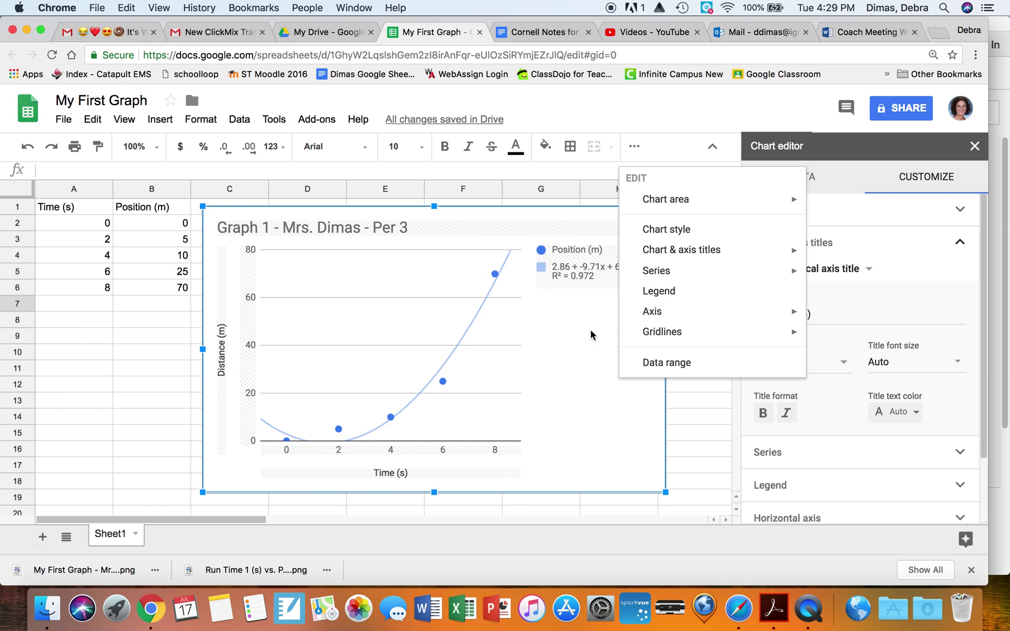
pyautogui.moveTo(644, 280)
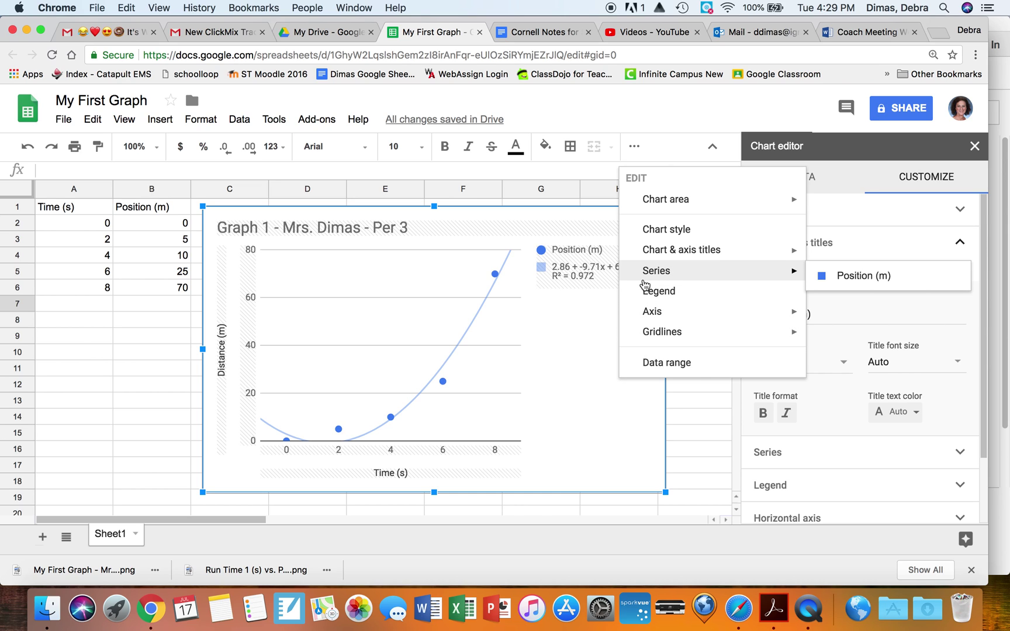
pyautogui.click(577, 343)
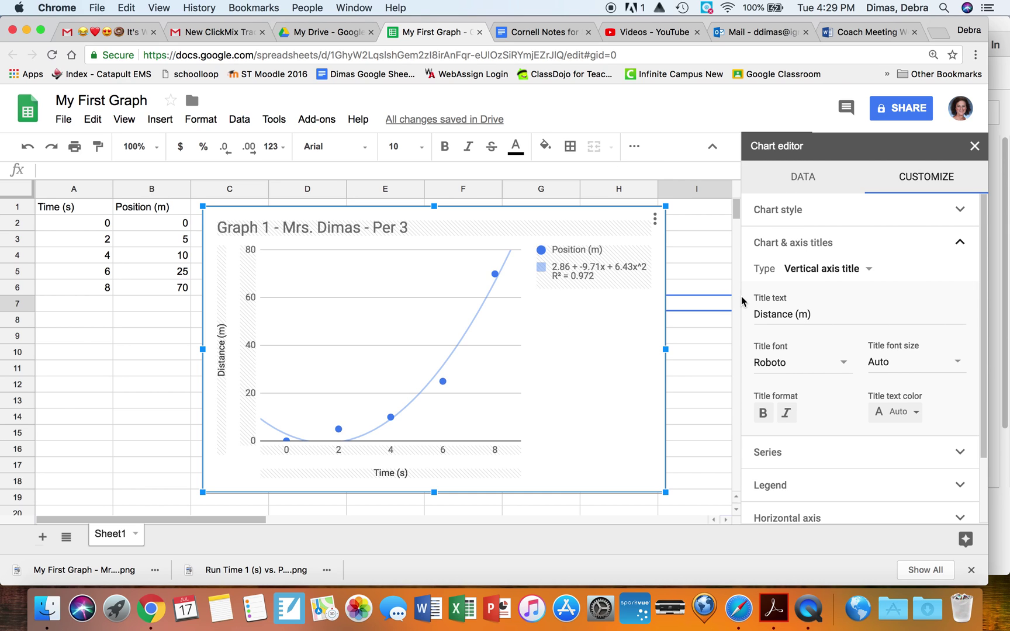
# Move the scatter chart down below the data table so that it starts around row 9
pyautogui.click(387, 334)
pyautogui.moveTo(320, 231); pyautogui.dragTo(360, 343)
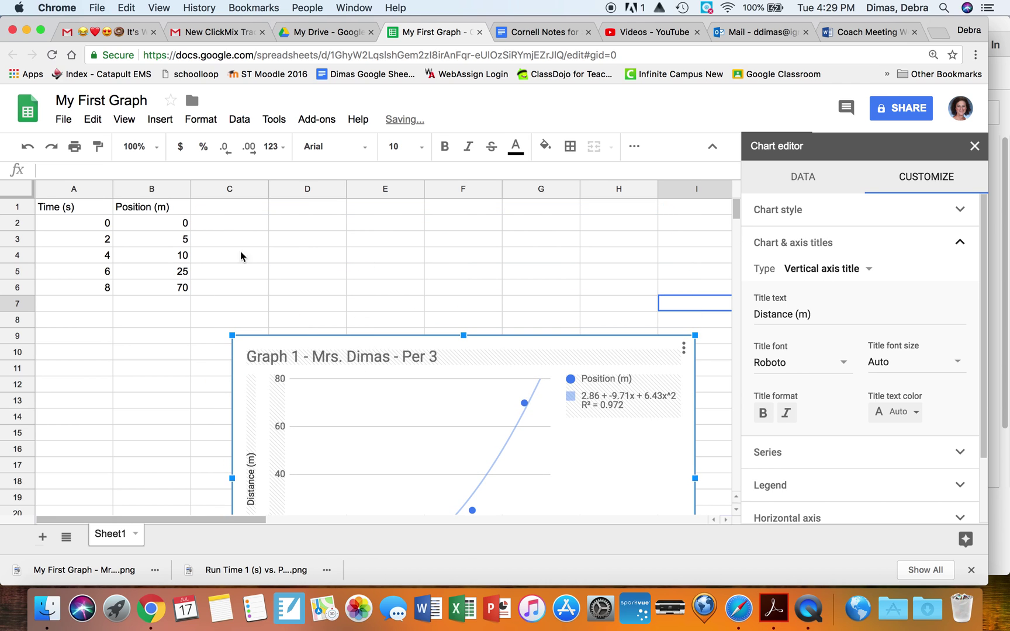
# Enter the header "Position (m)" in cell C1 for a second position column
pyautogui.click(222, 211)
pyautogui.write('Pos')
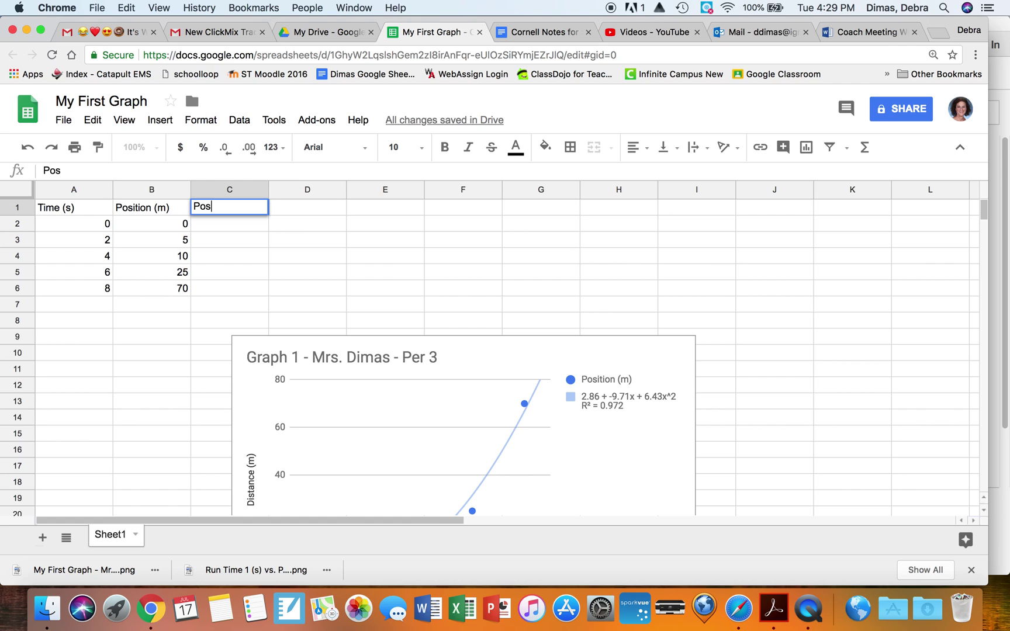
pyautogui.write('ition (m)')
pyautogui.press('Tab')
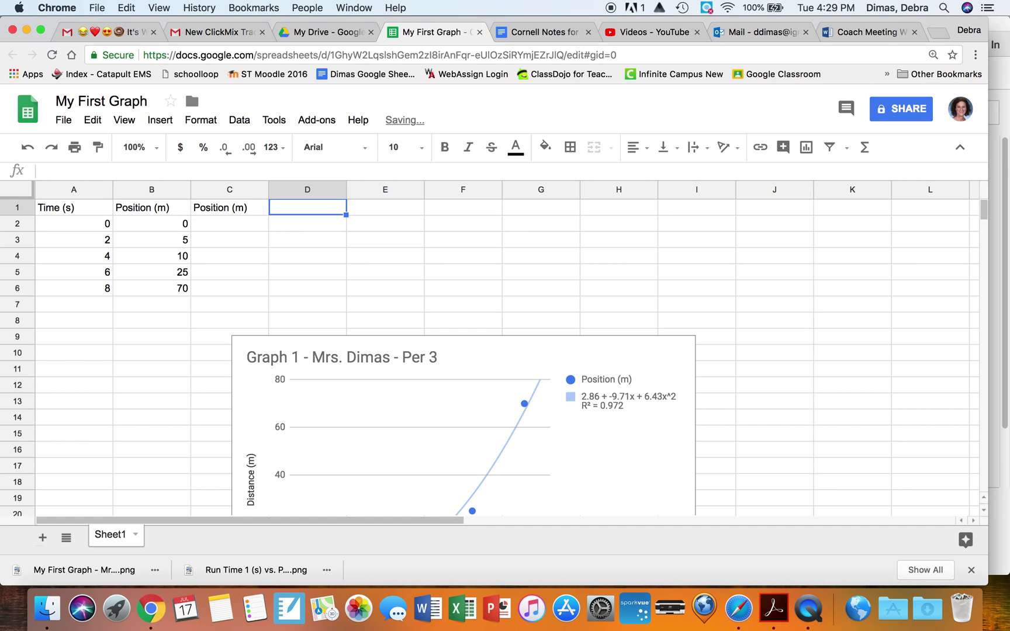
# Fill the second position column, cells C2 to C6, with the values 0, 2, 4, 6 and 8
pyautogui.click(203, 225)
pyautogui.write('0')
pyautogui.press('Return')
pyautogui.write('2')
pyautogui.press('Return')
pyautogui.write('4')
pyautogui.press('Return')
pyautogui.write('6')
pyautogui.press('Return')
pyautogui.write('8')
pyautogui.press('Return')
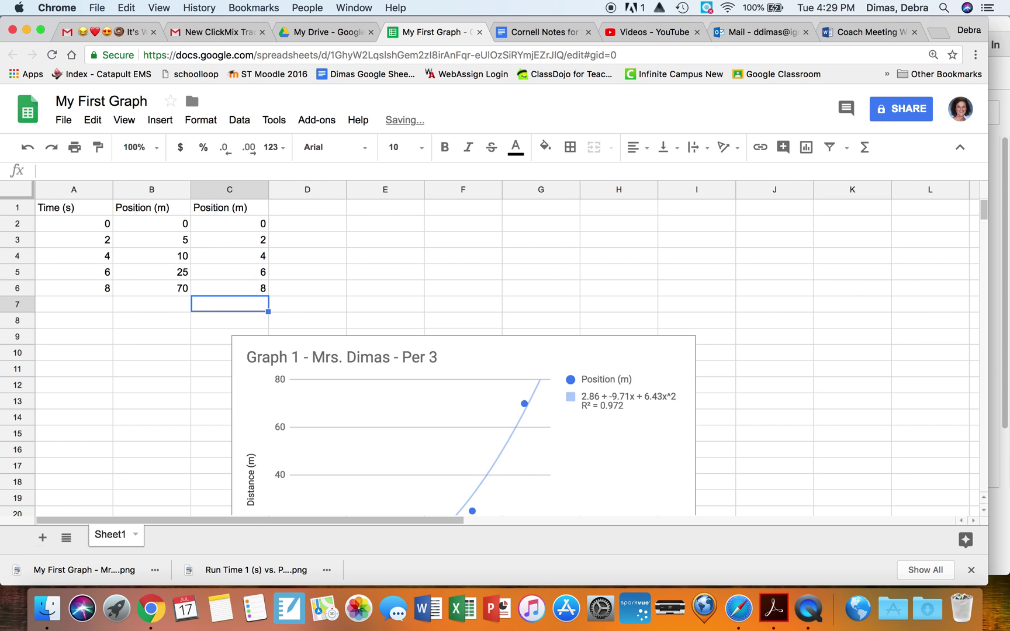
pyautogui.click(285, 233)
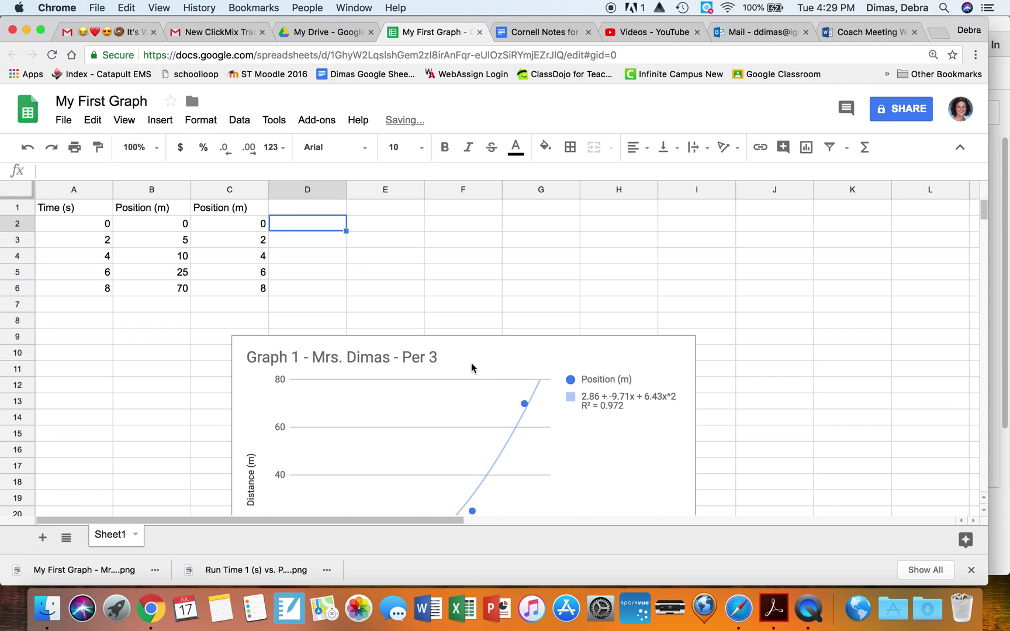
# Reopen the scatter chart for editing and show its data settings
pyautogui.click(506, 353)
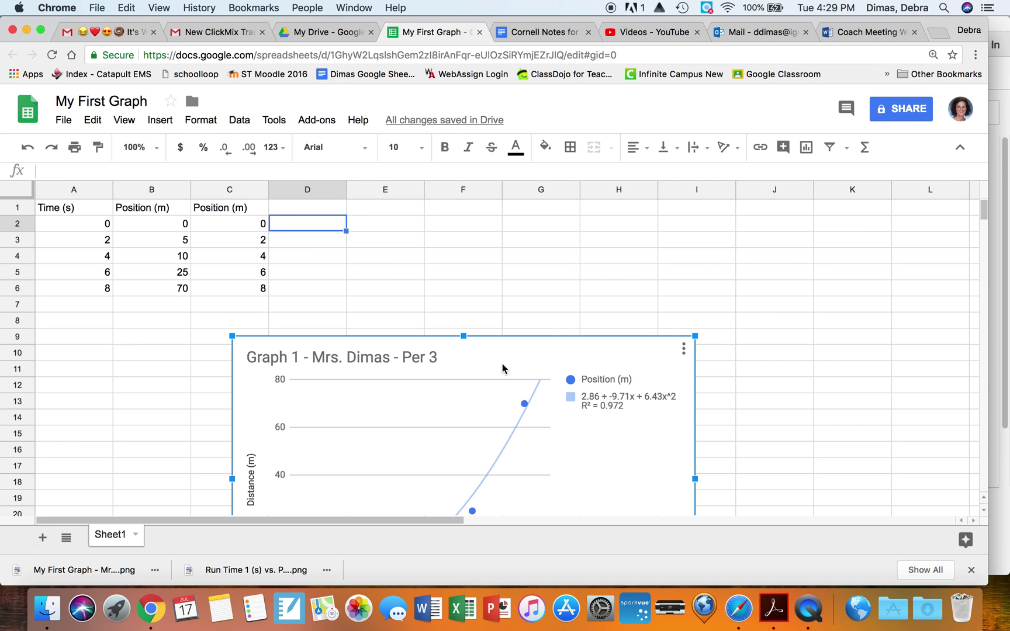
pyautogui.doubleClick(502, 363)
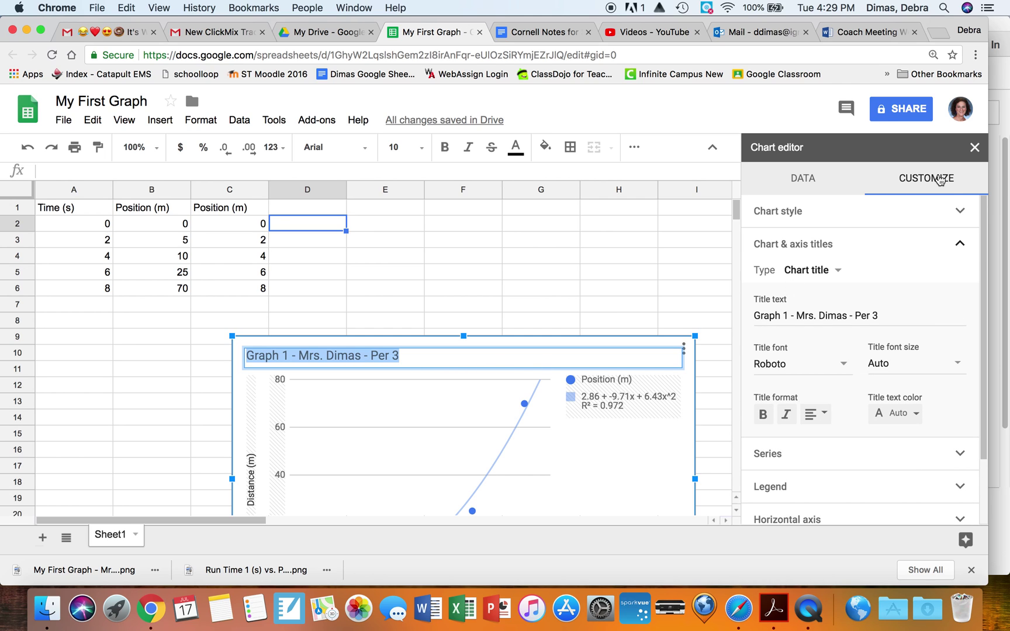
pyautogui.click(802, 182)
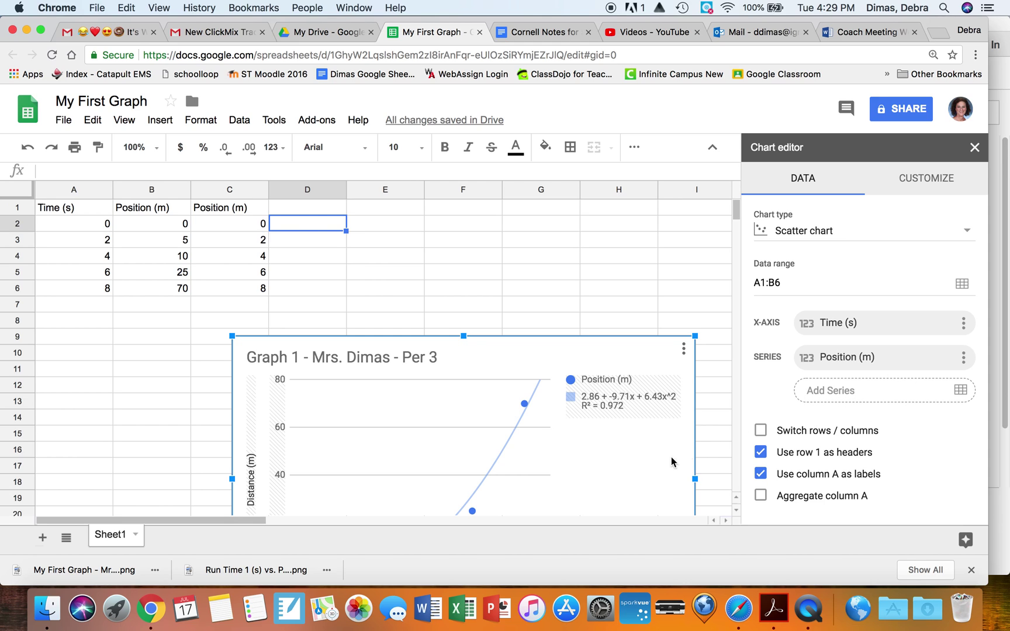
pyautogui.rightClick(604, 476)
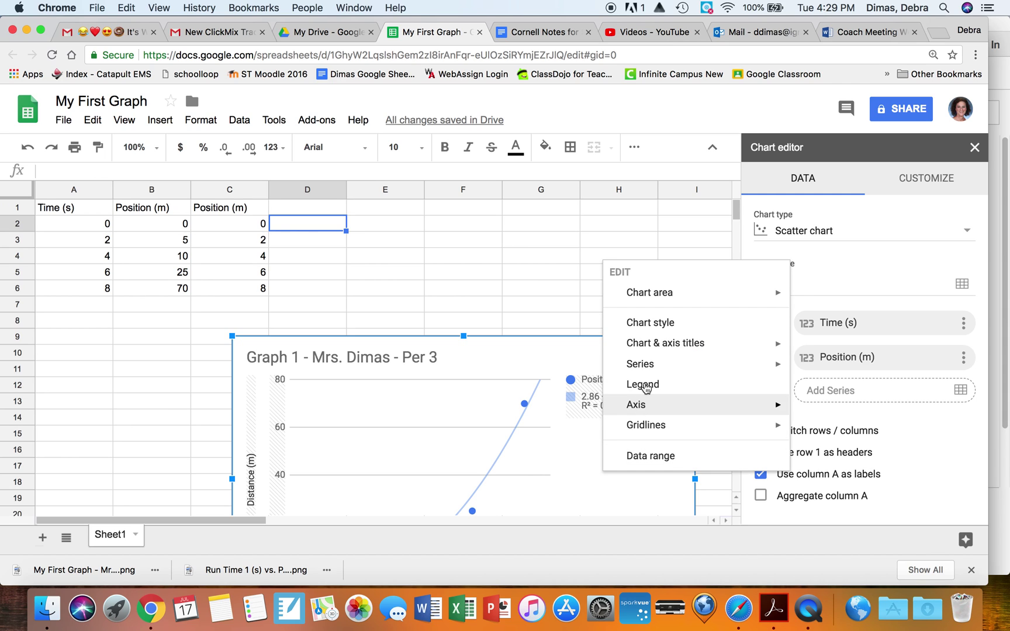
pyautogui.moveTo(655, 364)
pyautogui.click(870, 239)
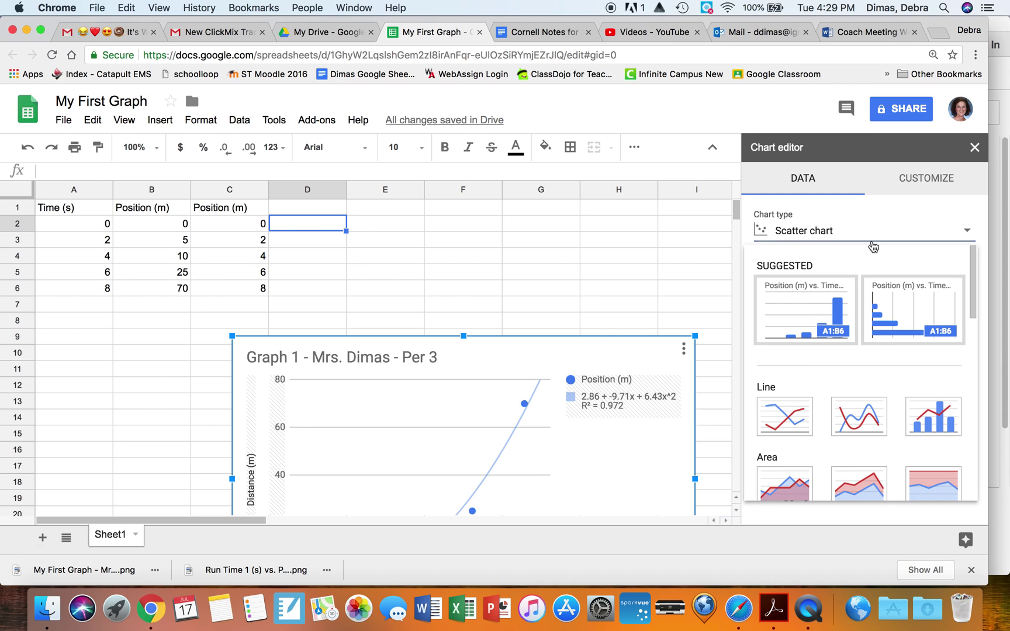
pyautogui.click(822, 187)
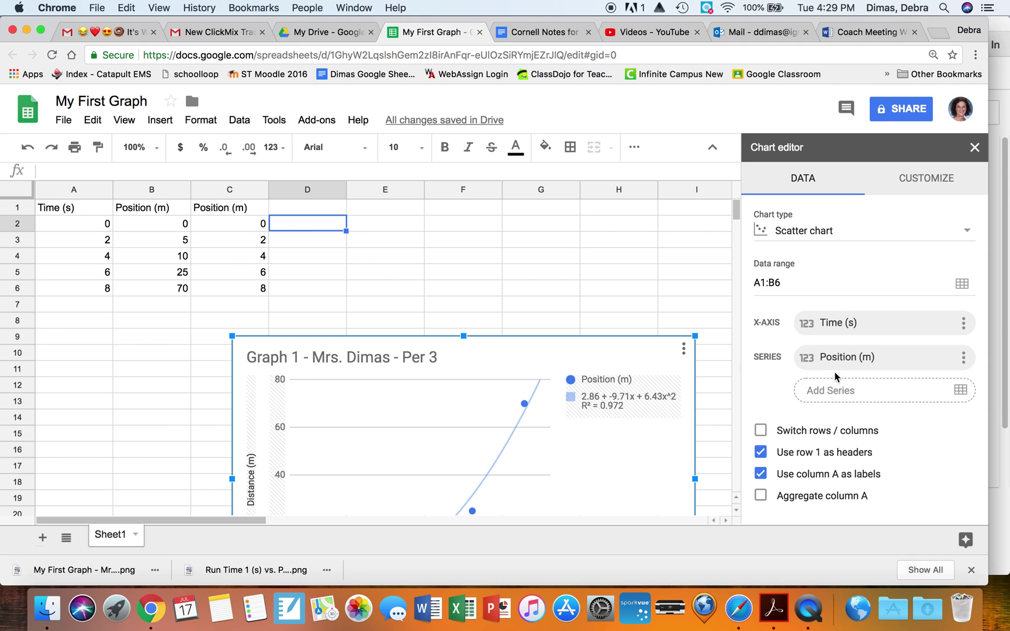
pyautogui.click(962, 391)
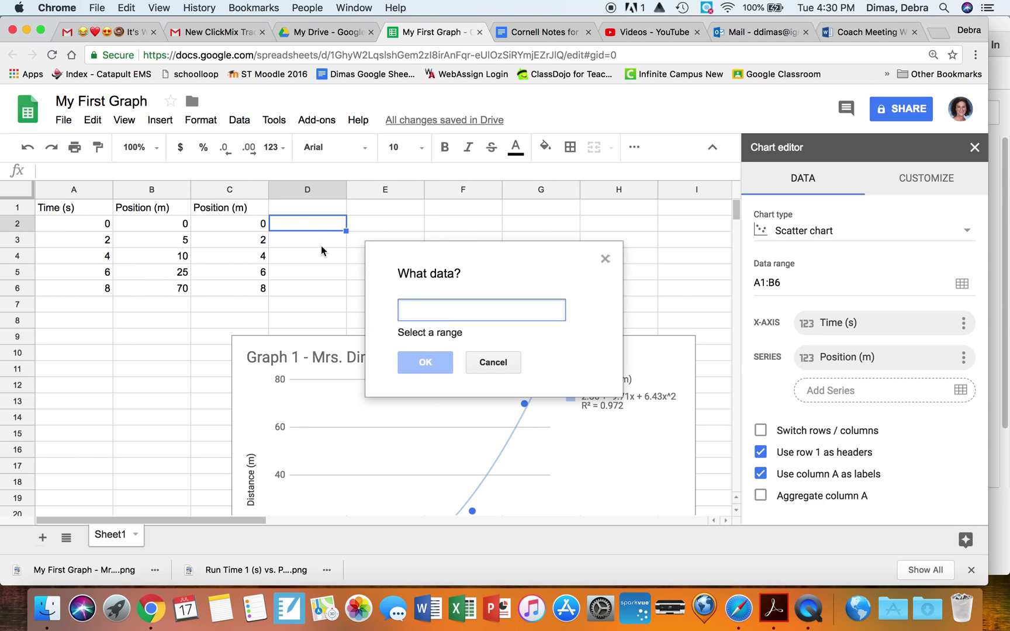
pyautogui.moveTo(248, 222); pyautogui.dragTo(250, 280)
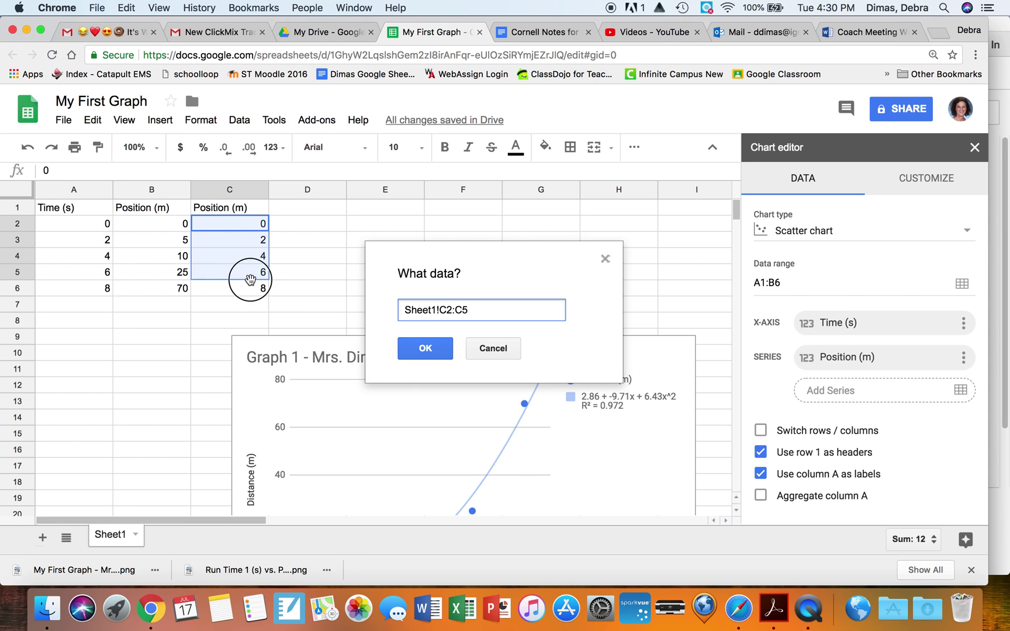
pyautogui.click(514, 350)
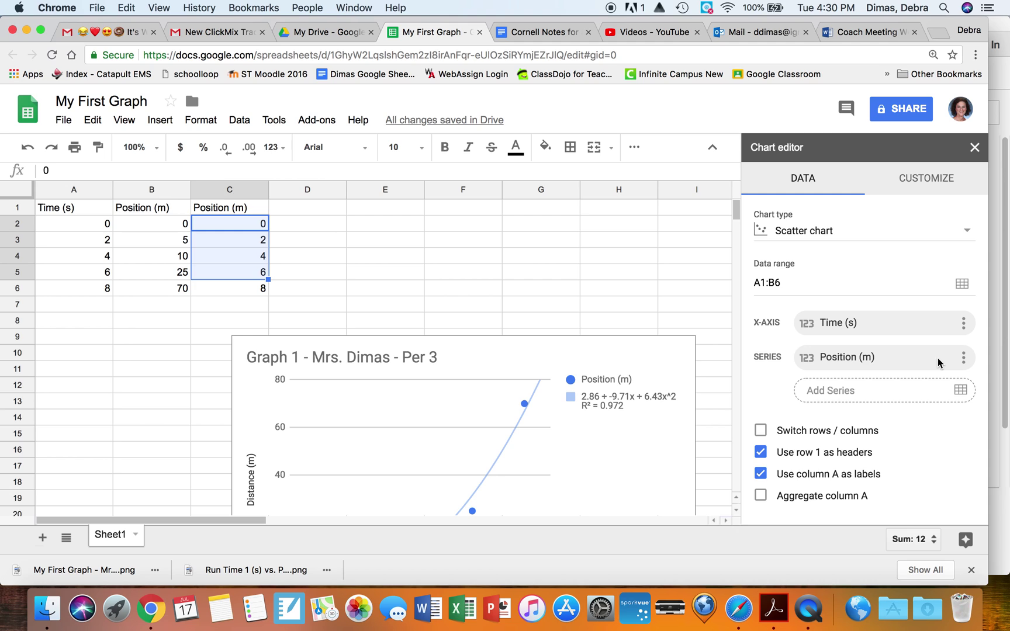
# Add the range C1:C6 to the scatter chart as a second data series
pyautogui.click(960, 389)
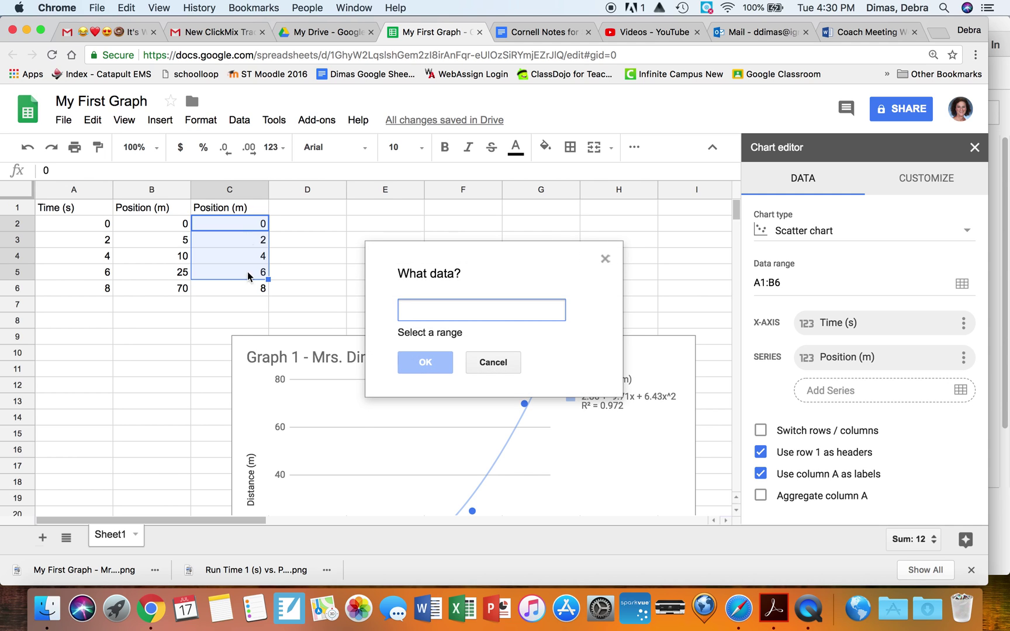
pyautogui.moveTo(220, 208); pyautogui.dragTo(221, 289)
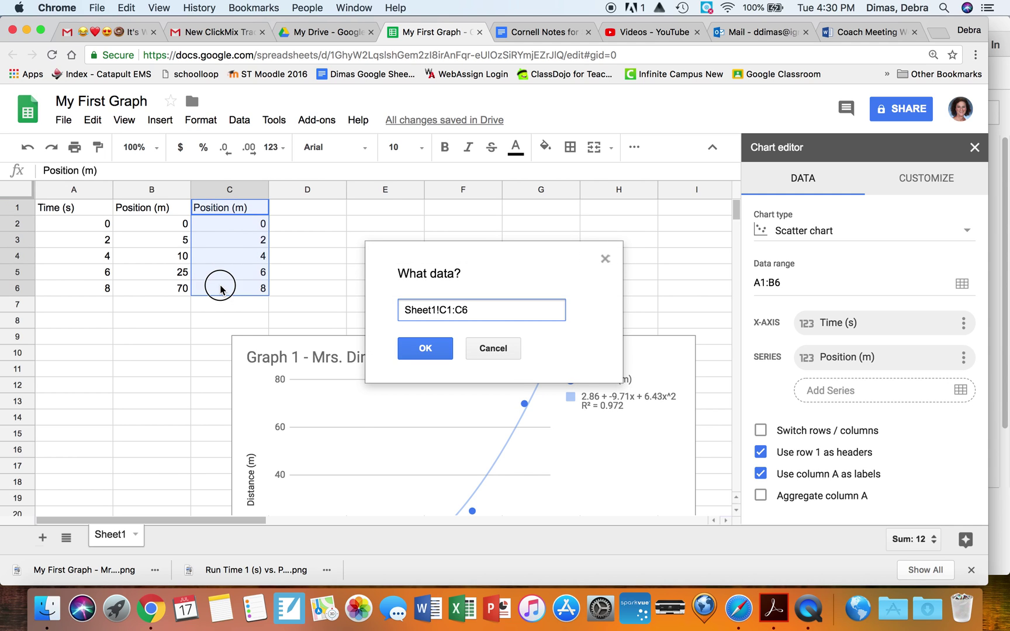
pyautogui.click(436, 349)
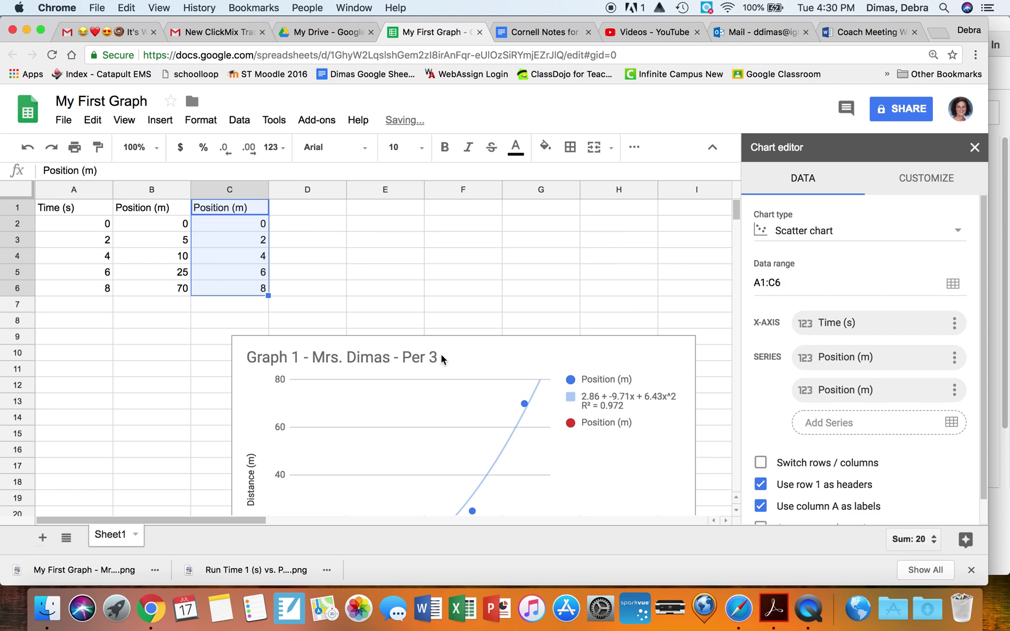
pyautogui.scroll(-4, 652, 409)
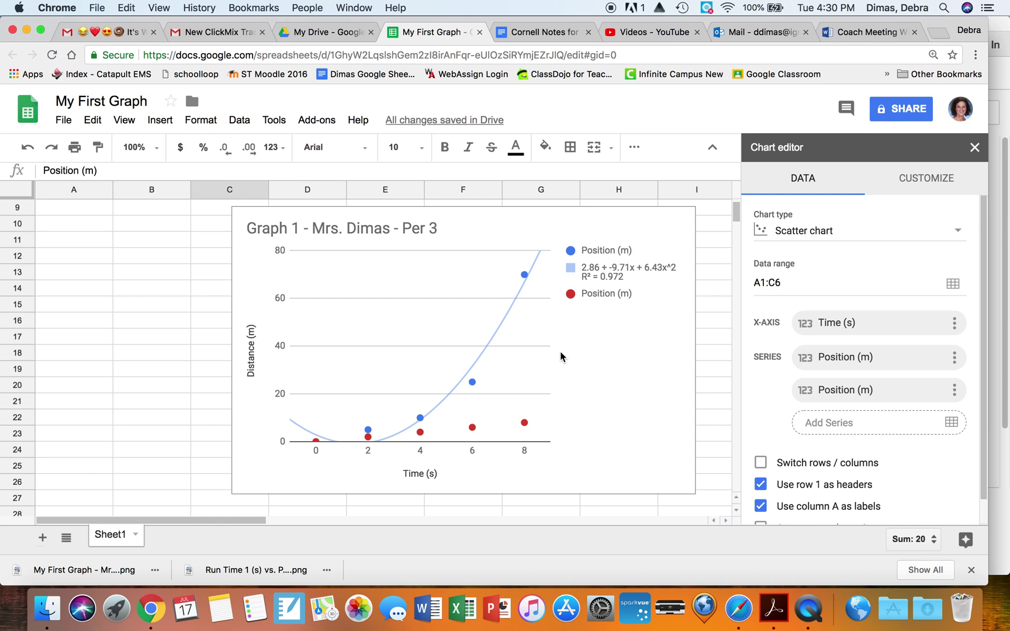
# Turn on a trendline for all series of the scatter chart
pyautogui.click(914, 186)
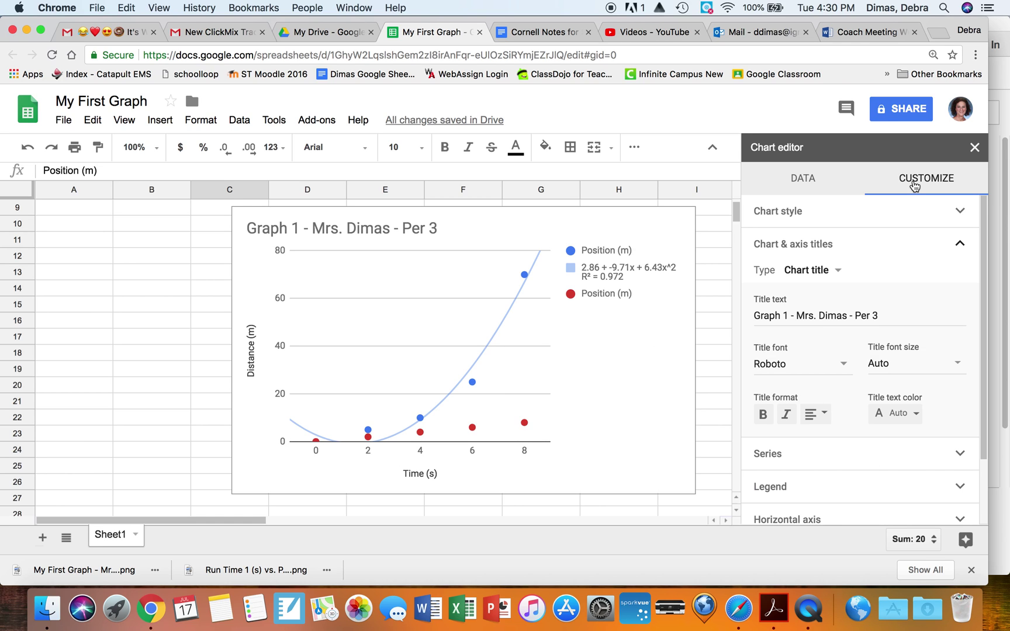
pyautogui.scroll(-2, 817, 339)
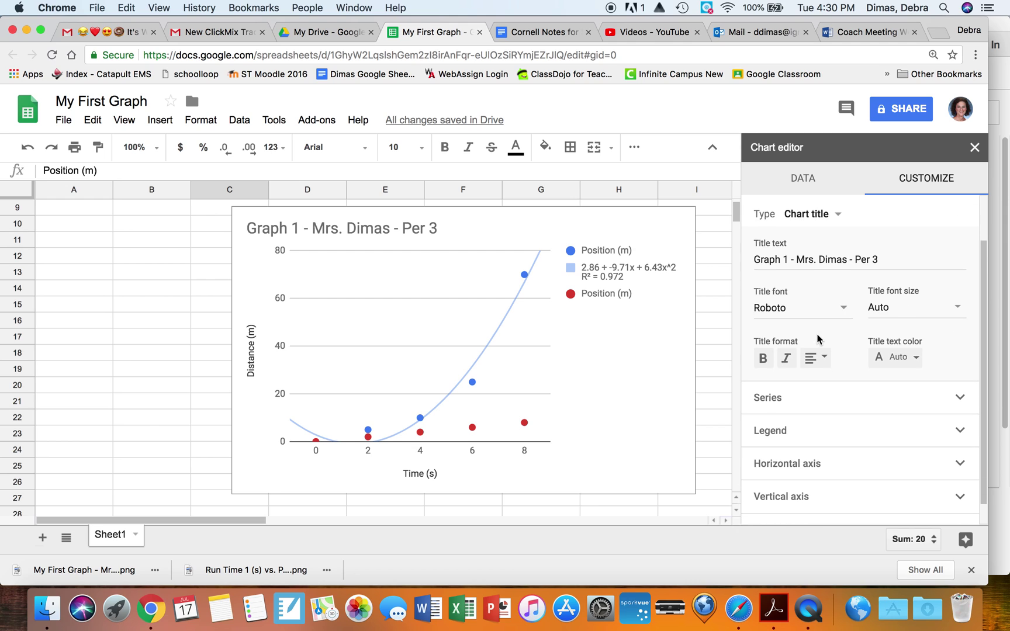
pyautogui.click(960, 397)
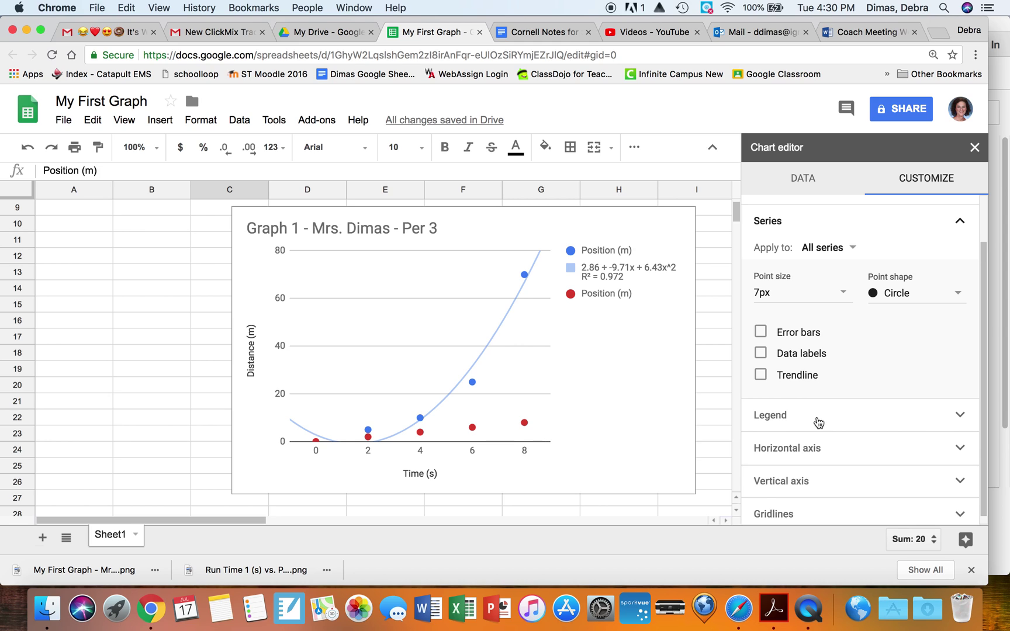
pyautogui.click(761, 377)
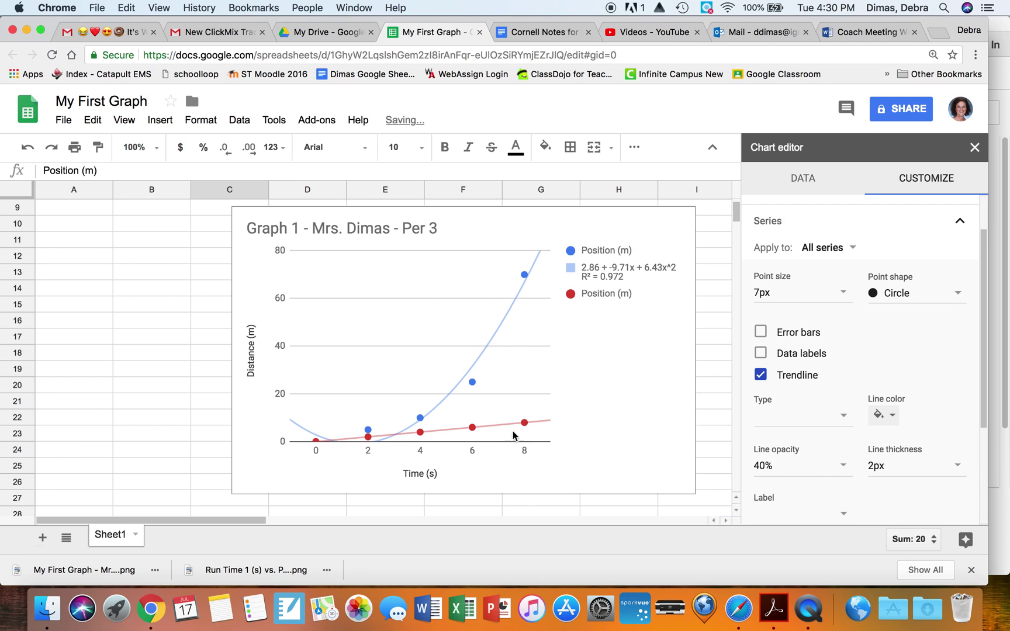
# Set the trendline type to Linear for all series
pyautogui.scroll(-1, 737, 458)
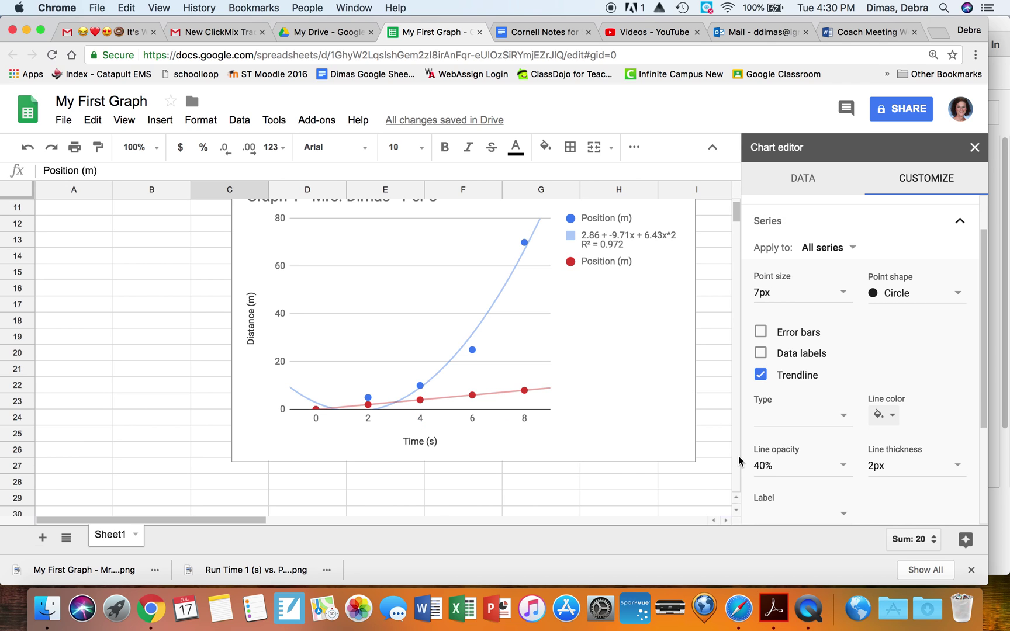
pyautogui.scroll(-2, 812, 456)
pyautogui.scroll(-1, 842, 462)
pyautogui.scroll(2, 845, 459)
pyautogui.click(840, 359)
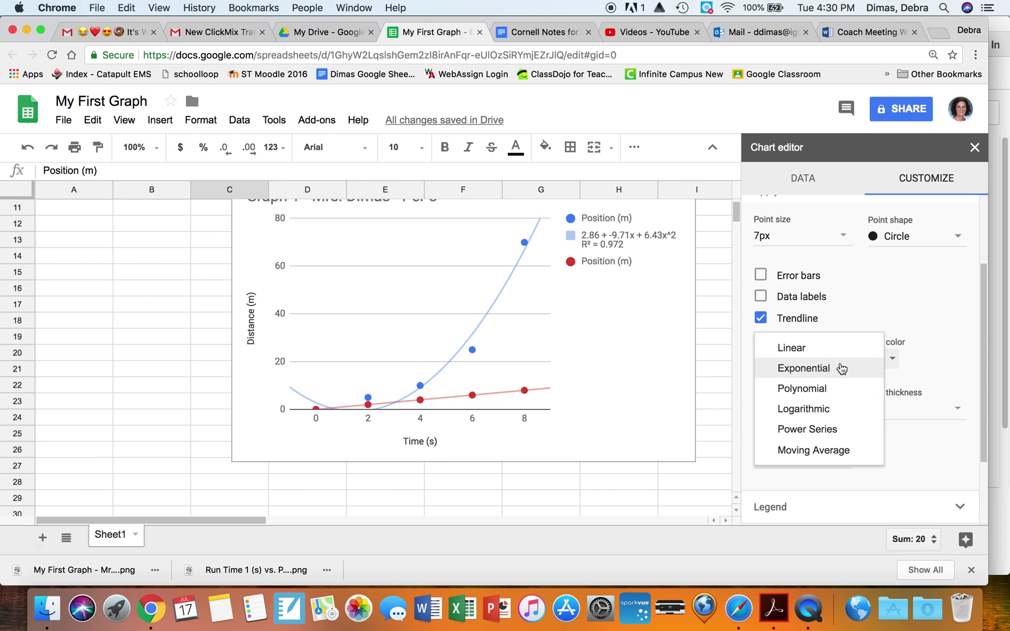
pyautogui.click(834, 354)
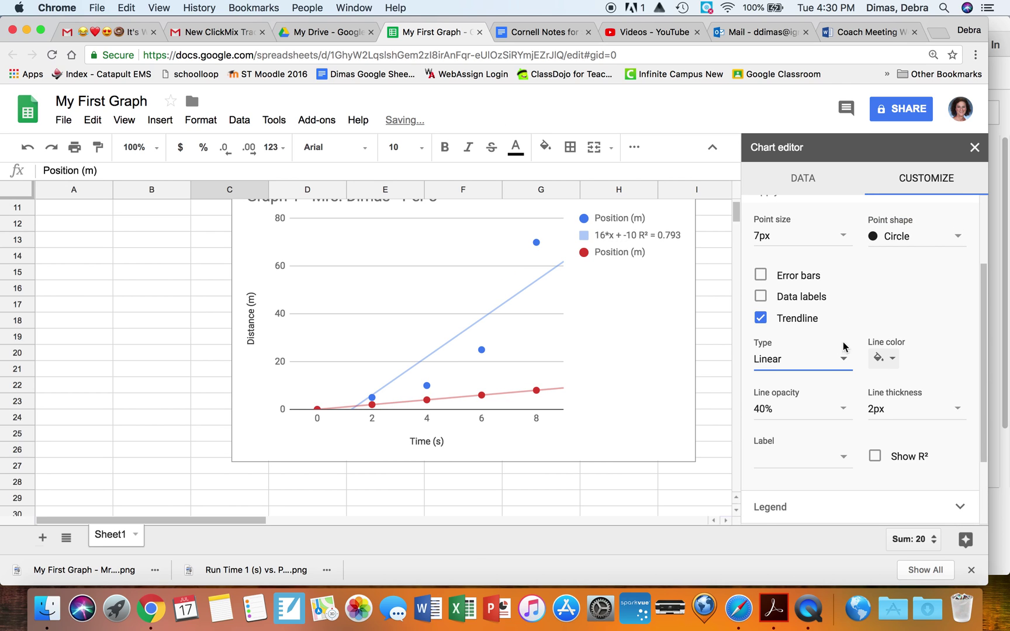
# Set the trendline type of the blue Position (m) series alone to Polynomial
pyautogui.scroll(1, 804, 380)
pyautogui.click(847, 254)
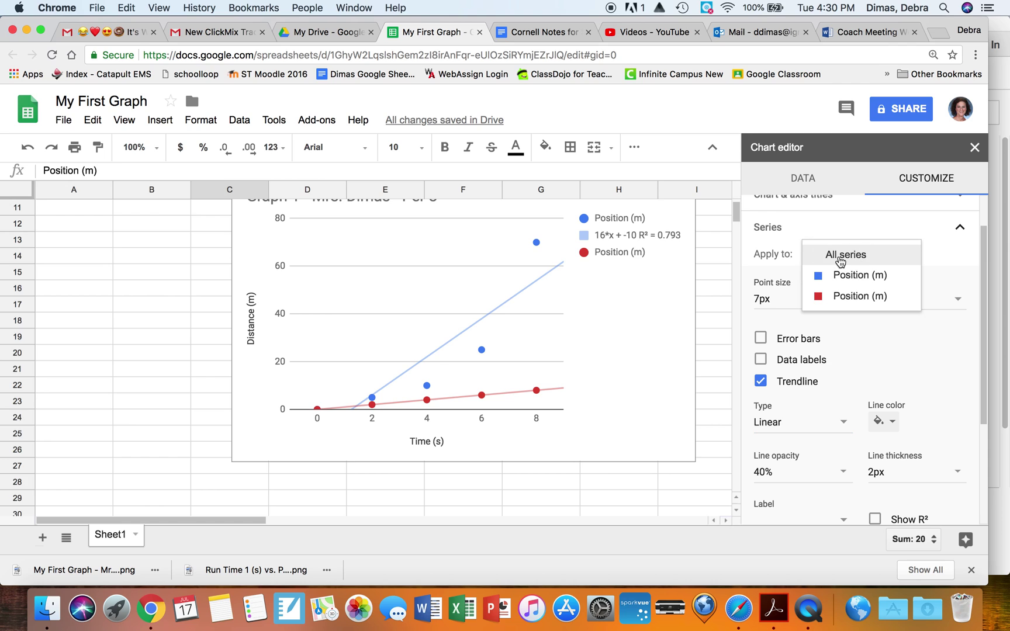
pyautogui.click(843, 276)
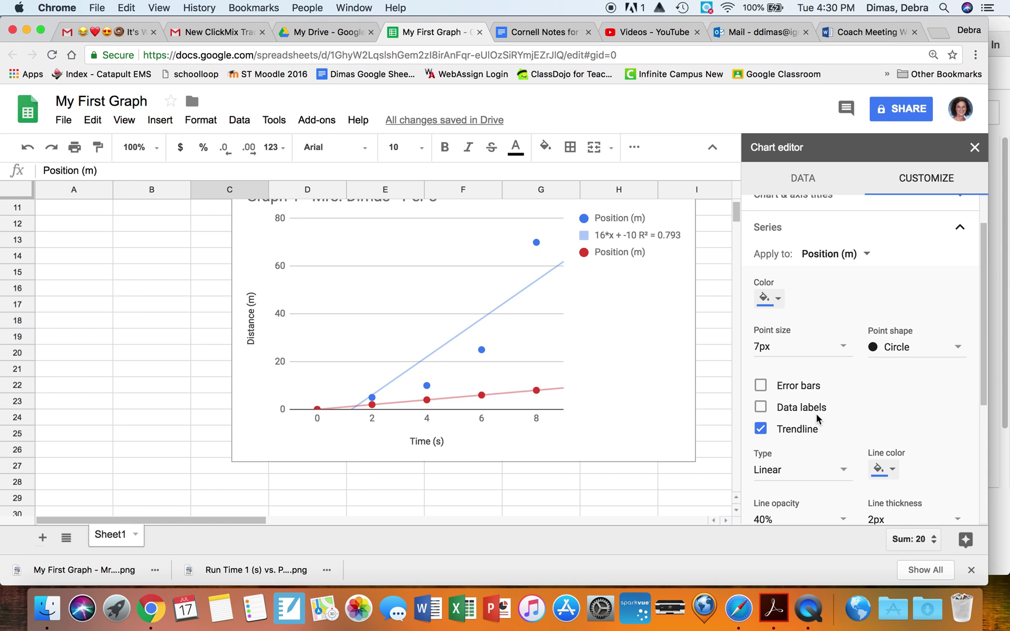
pyautogui.click(807, 473)
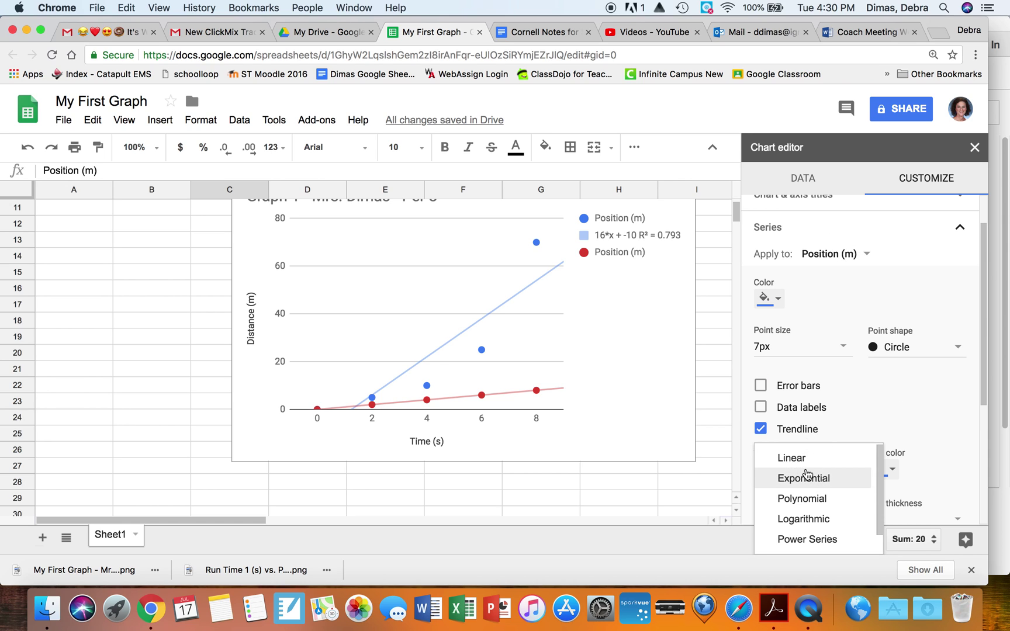
pyautogui.click(811, 499)
# Label the red Position (m) series' linear trendline with its equation and show its R² value
pyautogui.click(845, 258)
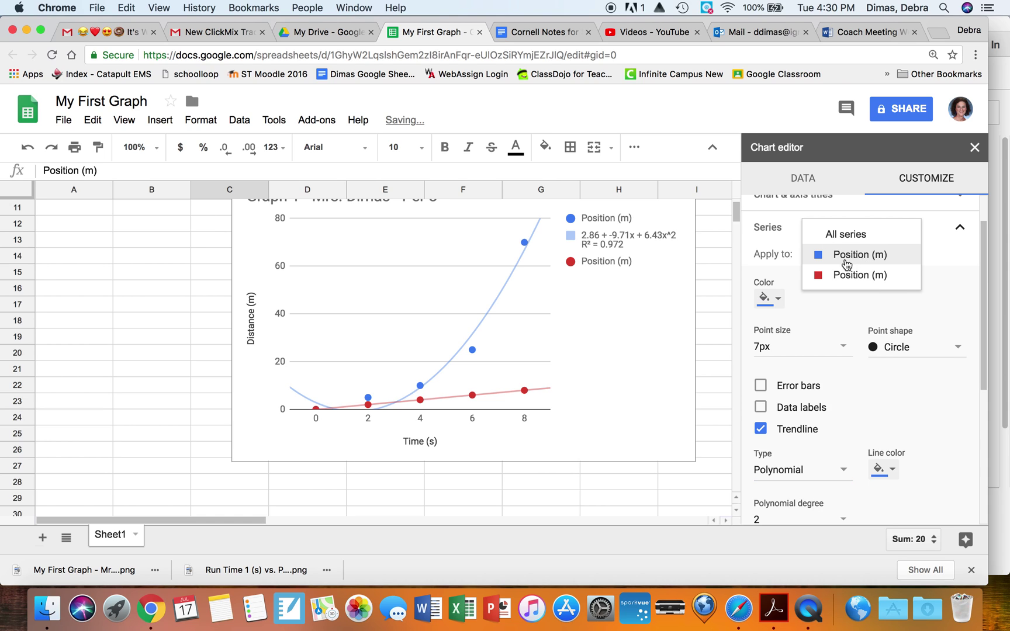
pyautogui.click(849, 277)
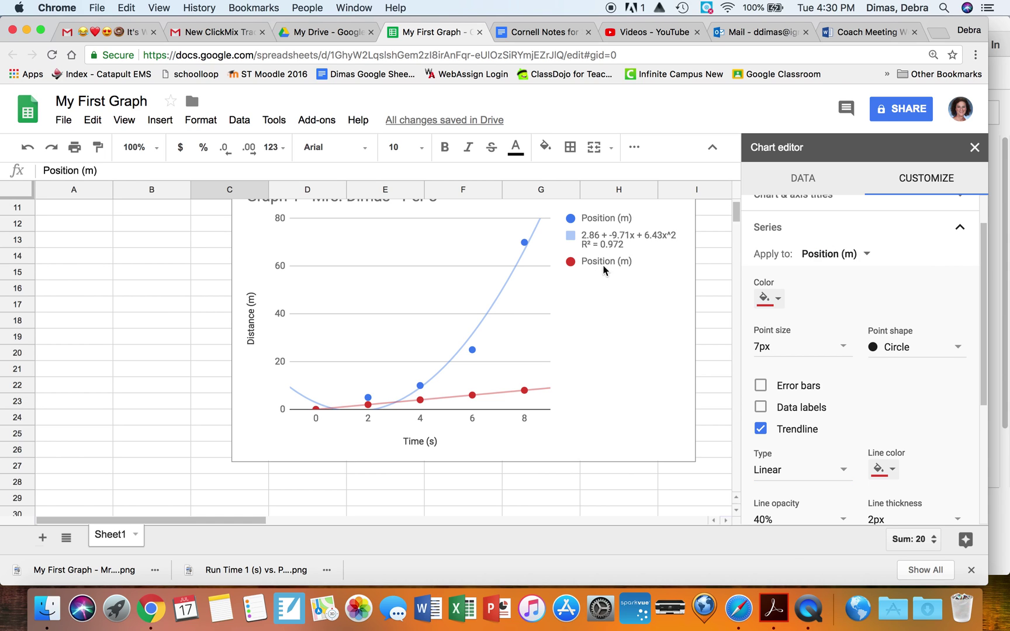
pyautogui.scroll(-2, 800, 413)
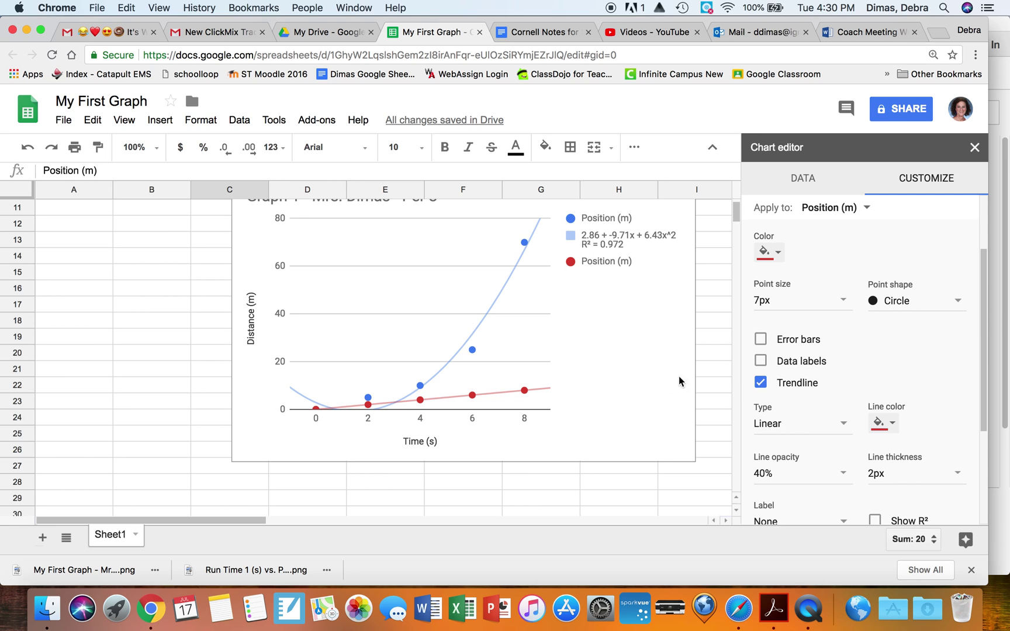
pyautogui.scroll(-5, 829, 412)
pyautogui.click(843, 404)
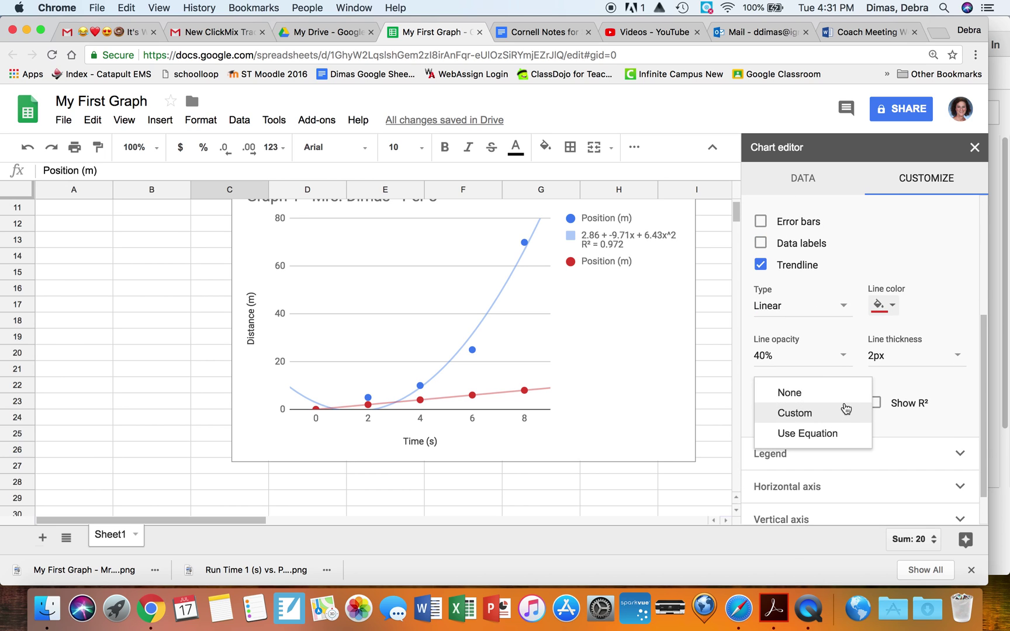
pyautogui.click(844, 435)
pyautogui.click(876, 405)
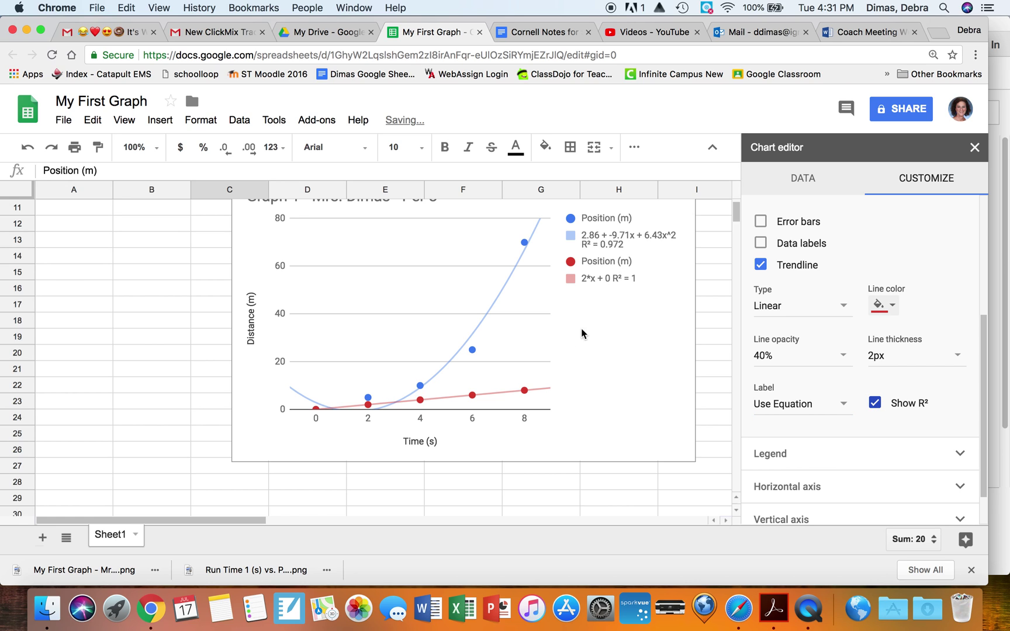
# Rename the second position column's header in cell C1 as Position2 (m)
pyautogui.scroll(4, 578, 330)
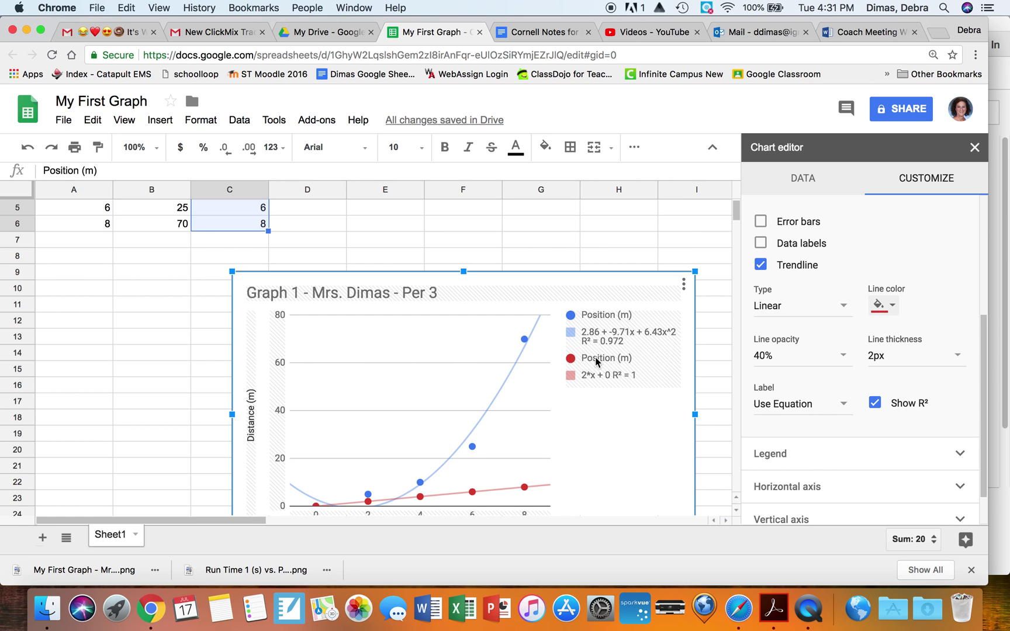
pyautogui.click(596, 359)
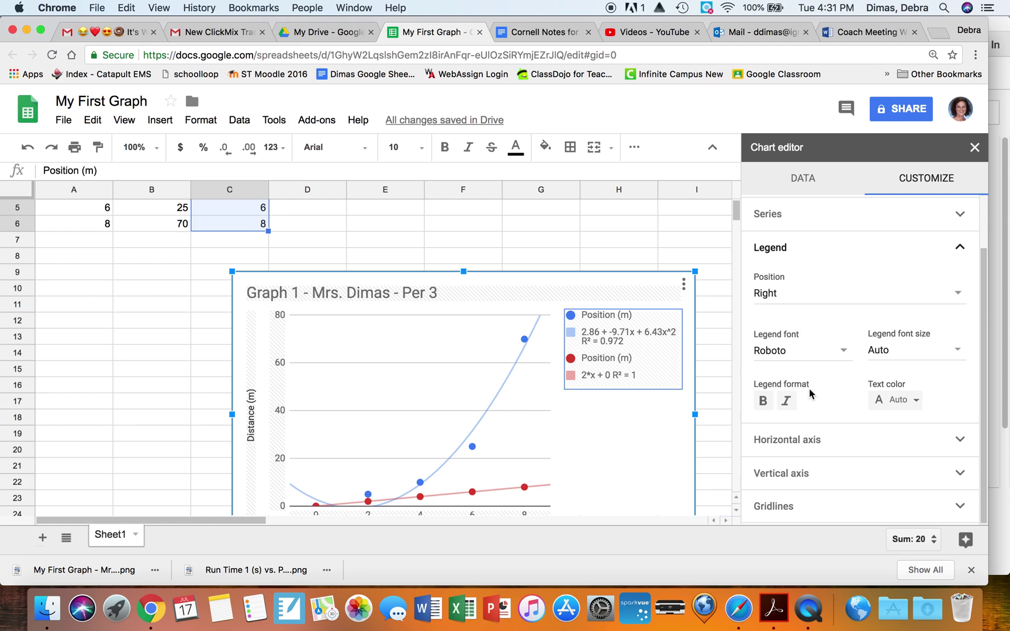
pyautogui.click(226, 243)
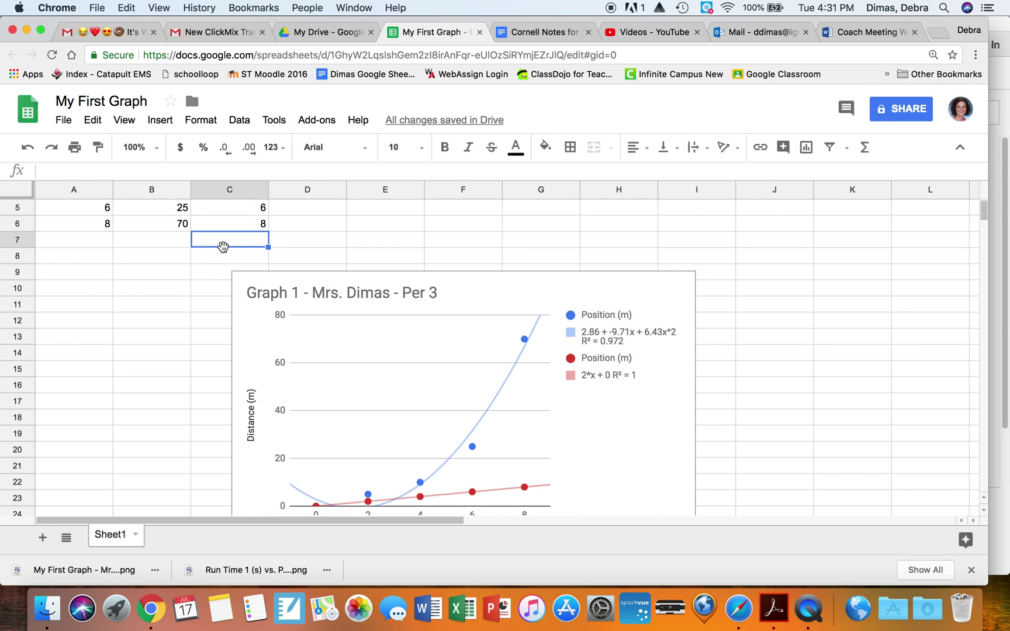
pyautogui.scroll(2, 228, 241)
pyautogui.click(229, 207)
pyautogui.doubleClick(229, 207)
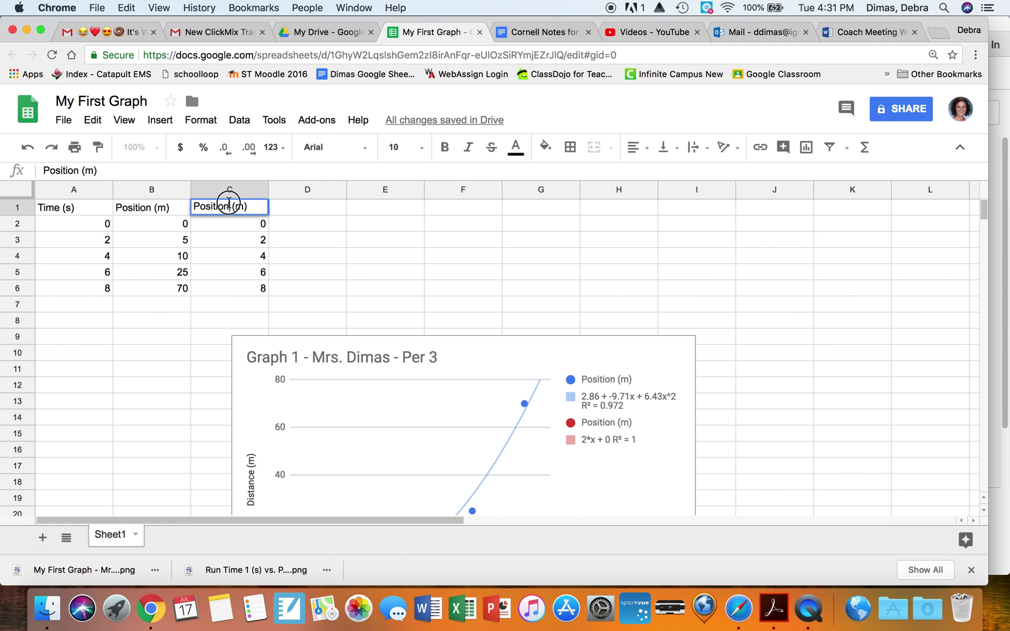
pyautogui.write('2')
pyautogui.press('Return')
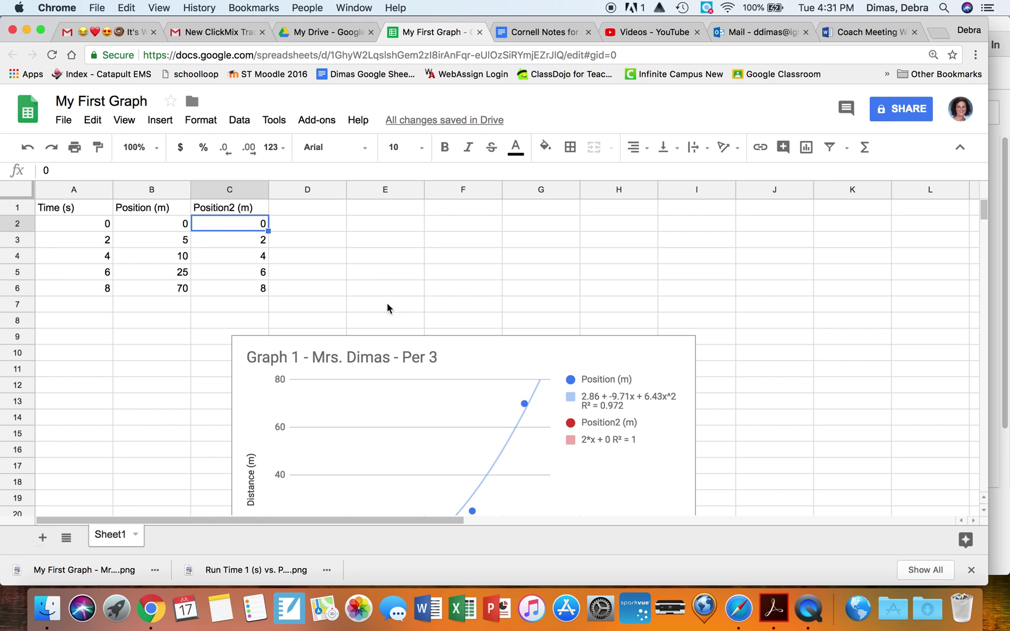
# Rename the first position column's header in cell B1 as Position1 (m)
pyautogui.click(148, 212)
pyautogui.doubleClick(151, 207)
pyautogui.click(152, 205)
pyautogui.write('1')
pyautogui.press('Return')
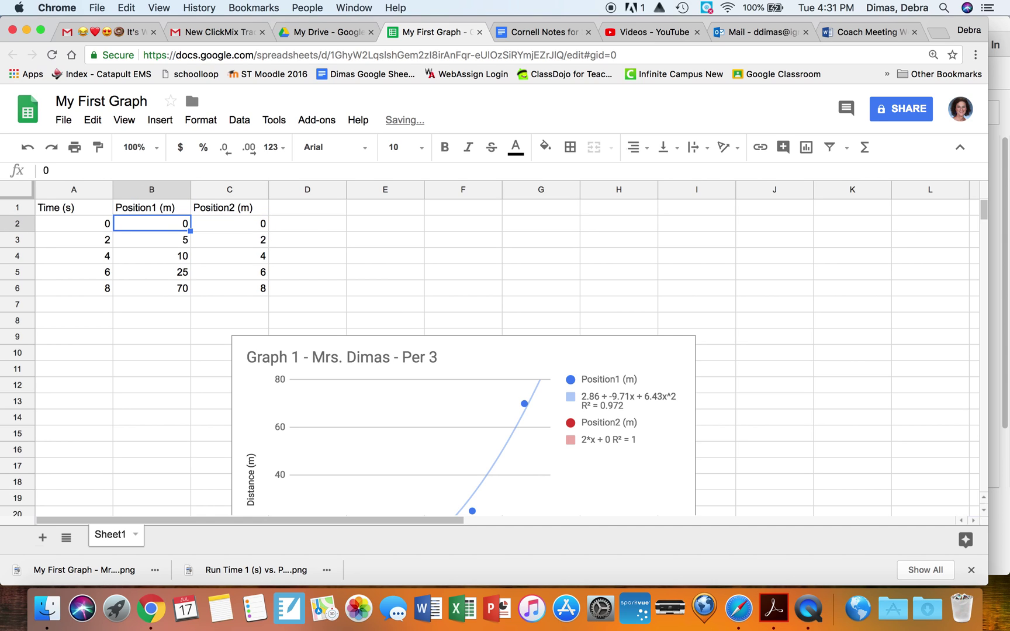
# Move the scatter chart to its own sheet
pyautogui.scroll(-2, 594, 457)
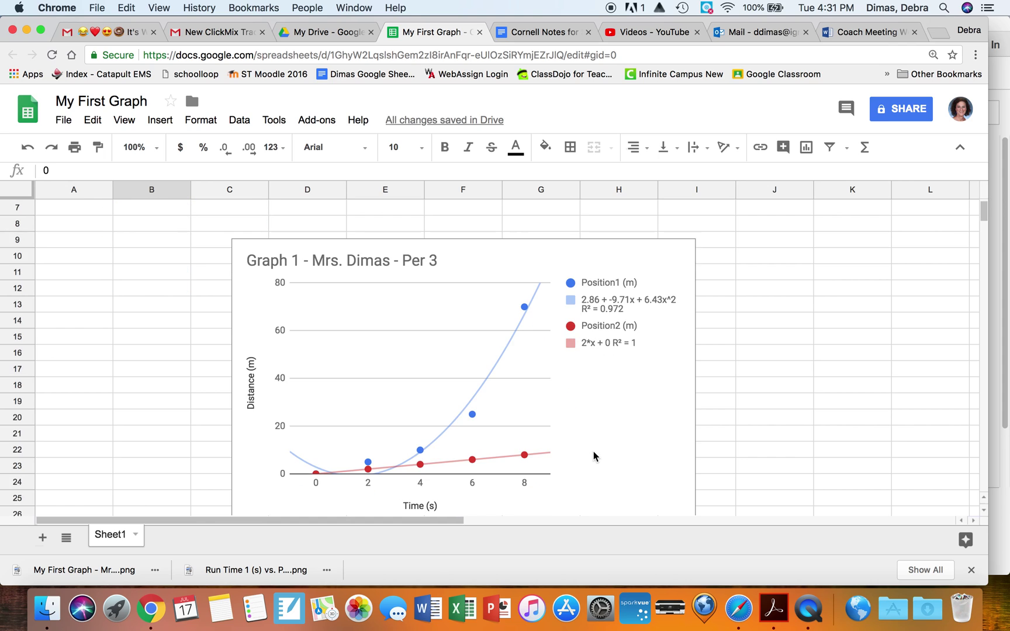
pyautogui.scroll(-1, 594, 457)
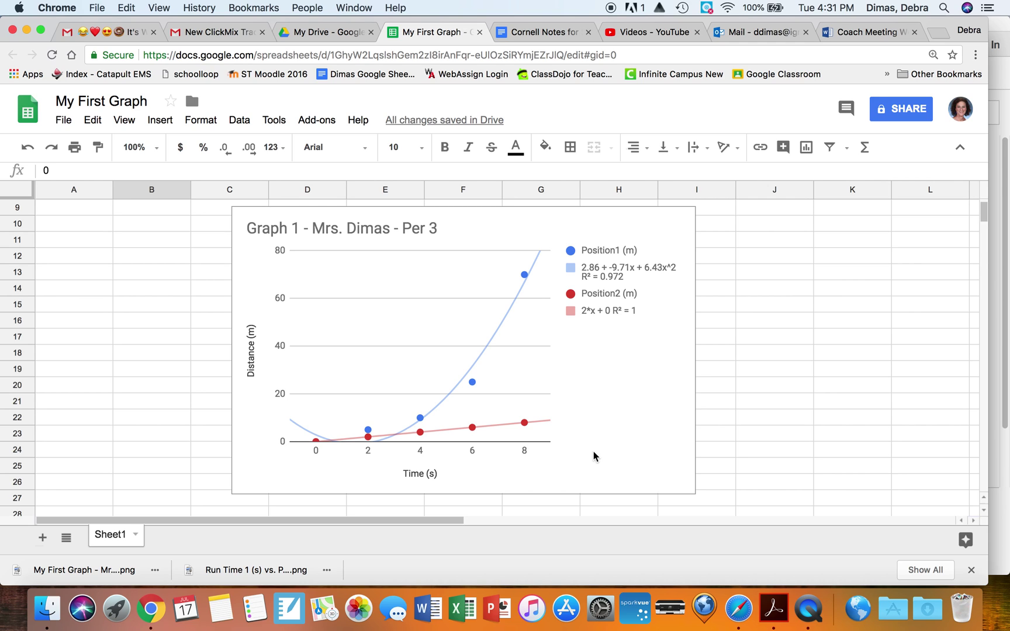
pyautogui.click(594, 457)
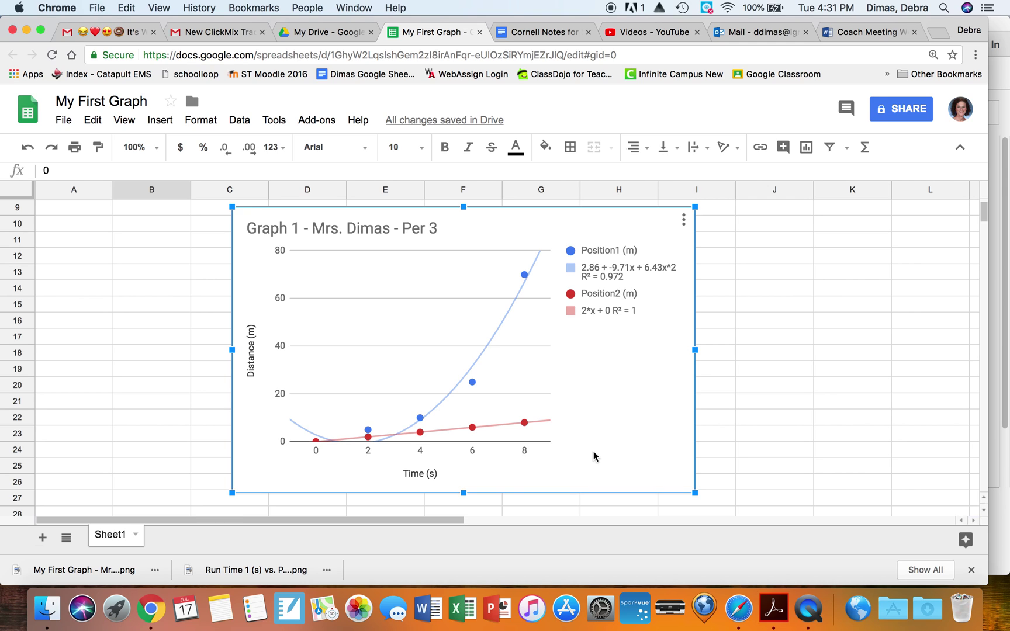
pyautogui.doubleClick(594, 457)
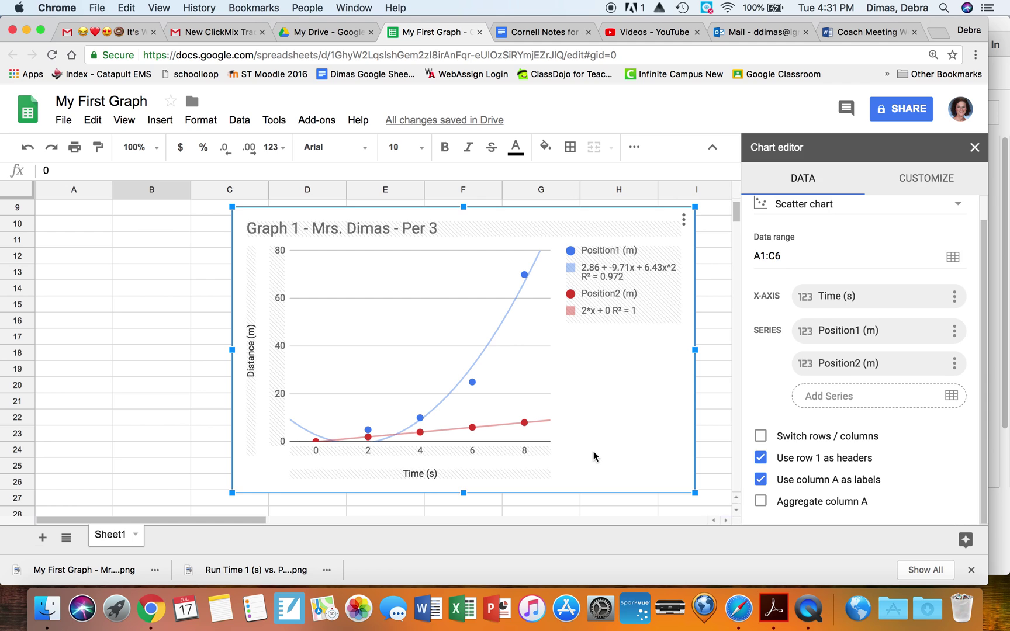
pyautogui.click(684, 221)
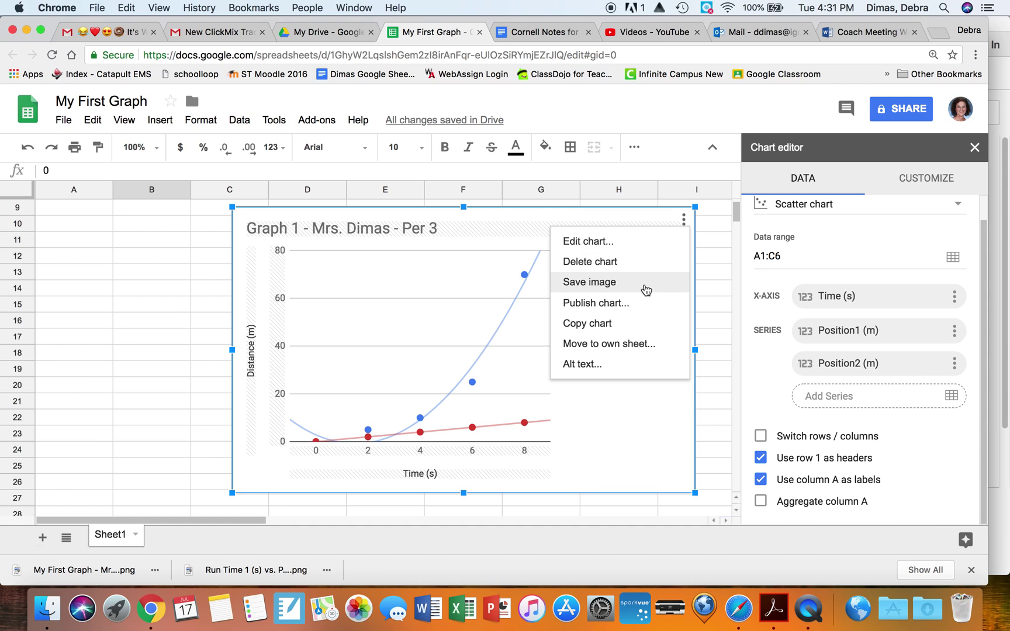
pyautogui.click(635, 349)
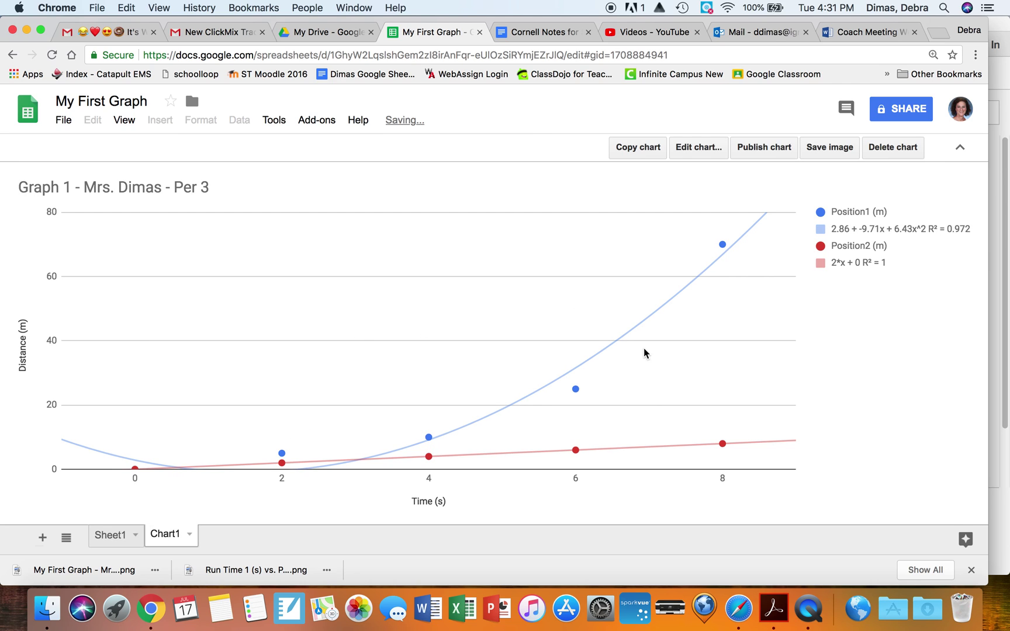
# Set the font size of the chart title to 24
pyautogui.doubleClick(851, 225)
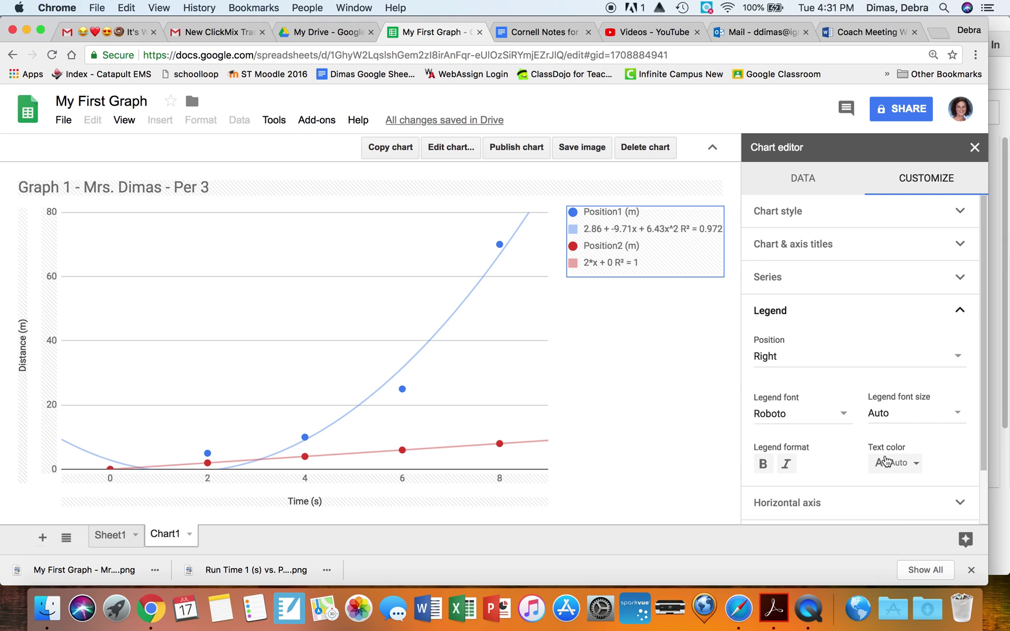
pyautogui.scroll(-2, 913, 402)
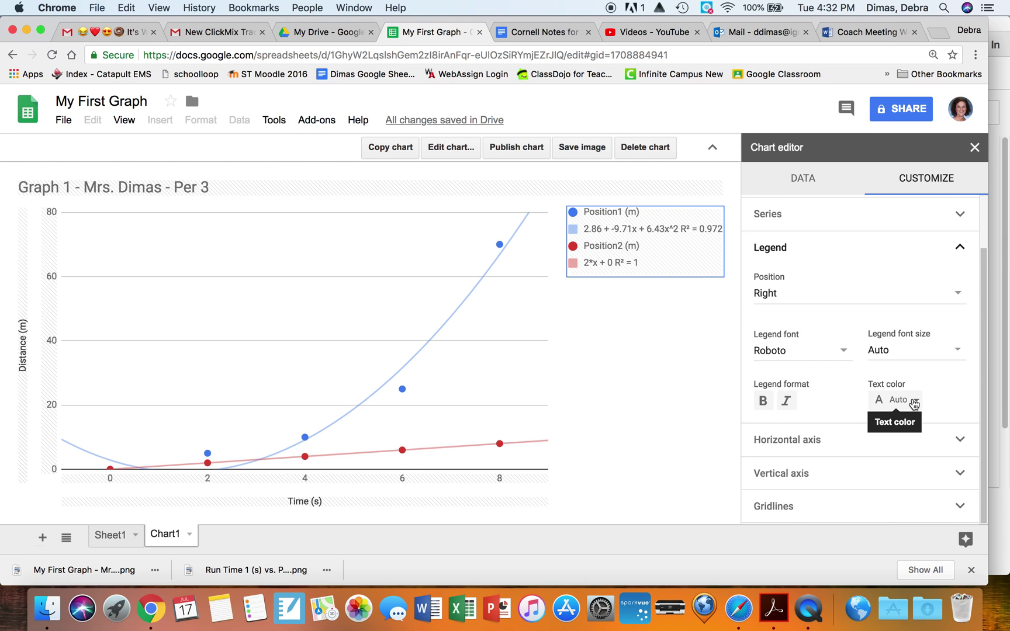
pyautogui.scroll(1, 913, 401)
pyautogui.rightClick(913, 398)
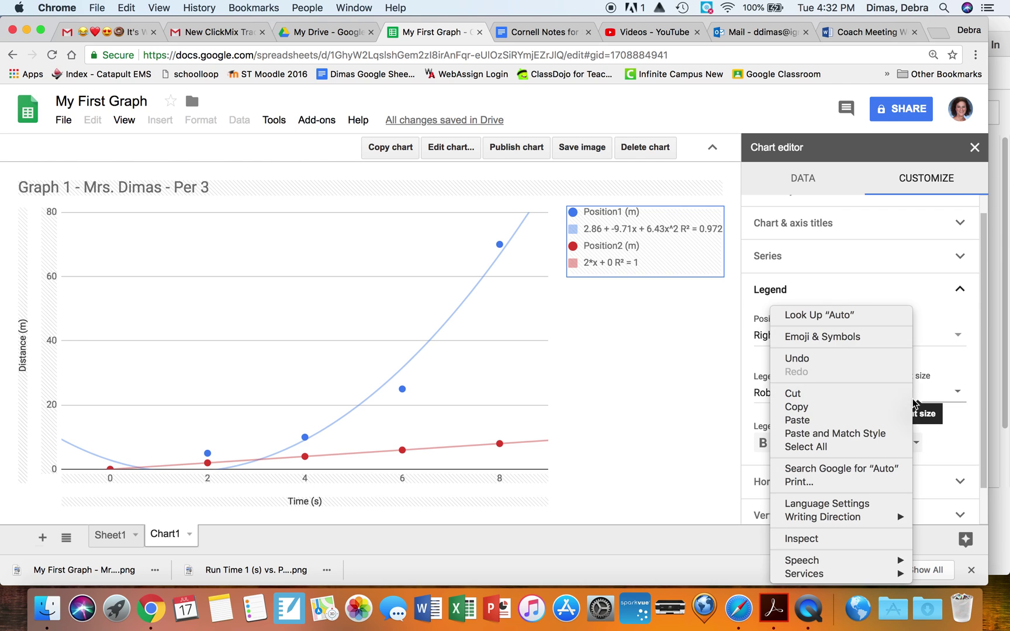
pyautogui.click(768, 237)
pyautogui.click(768, 236)
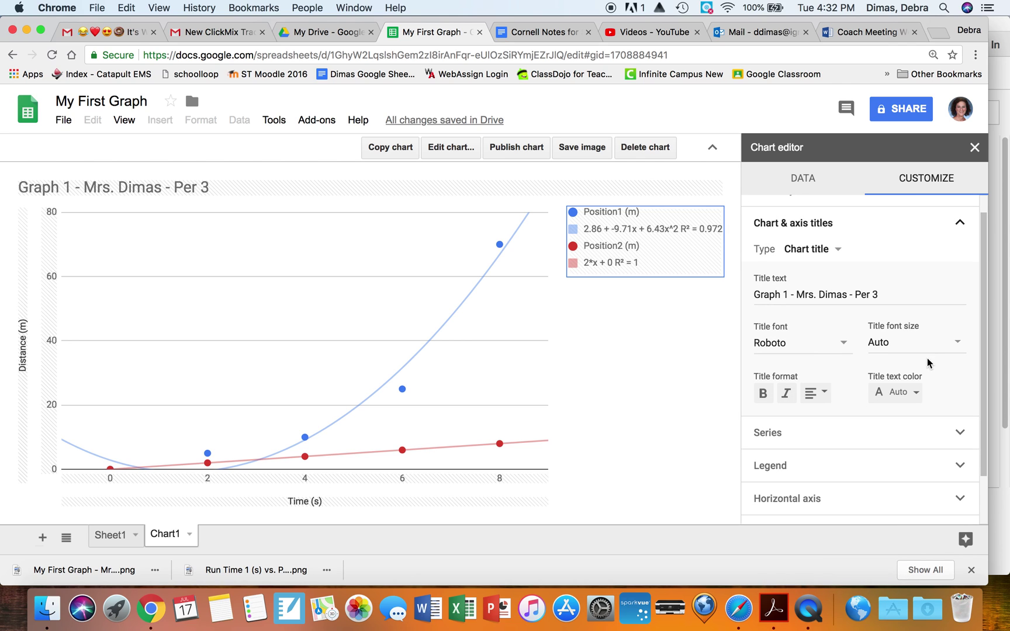
pyautogui.click(950, 346)
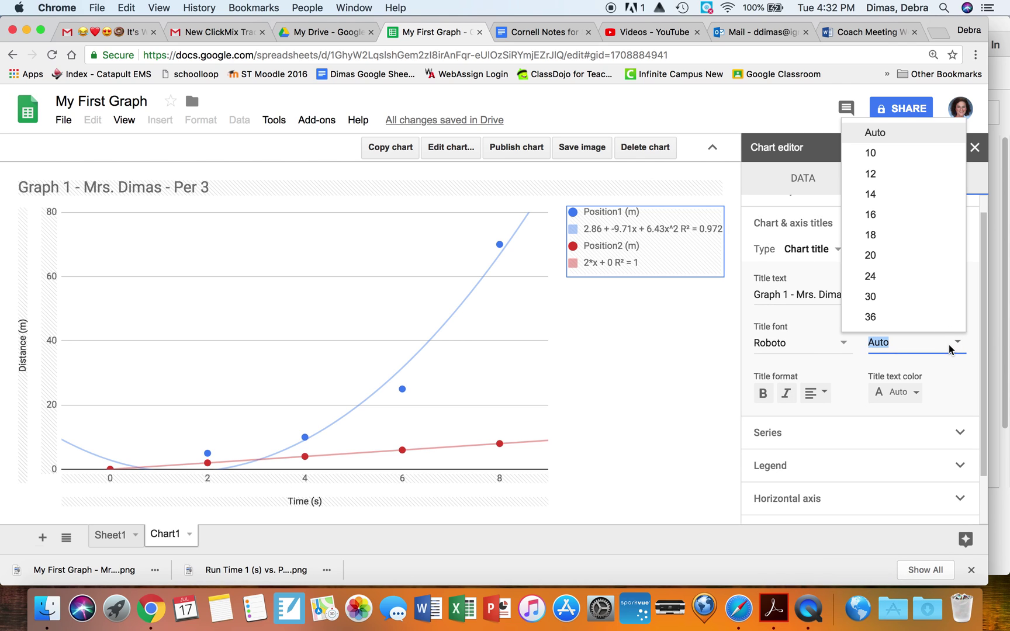
pyautogui.click(915, 276)
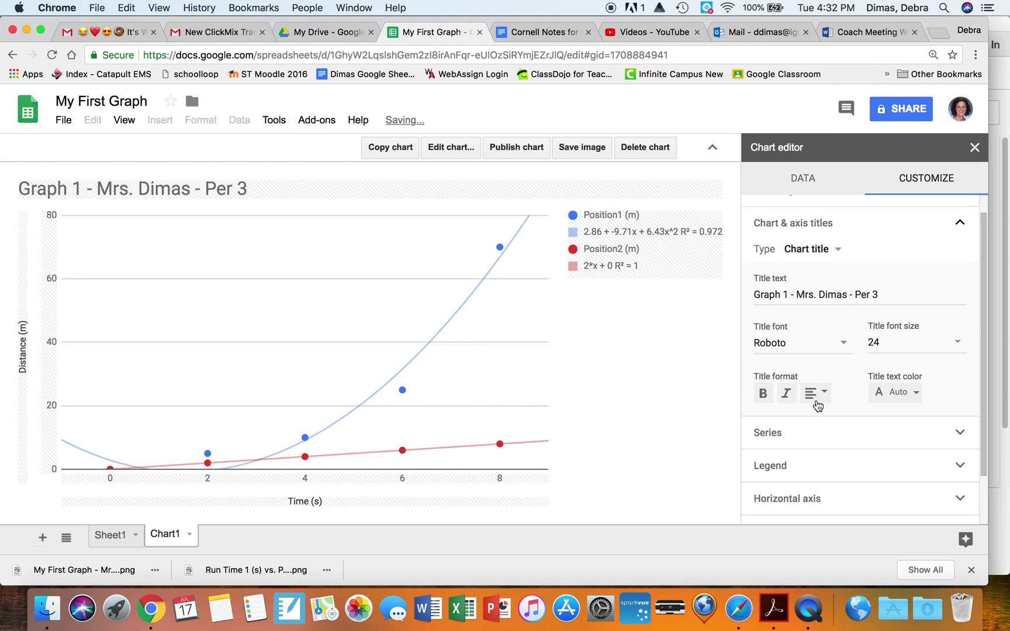
# Set the font size of the chart's legend to 18
pyautogui.scroll(-2, 816, 406)
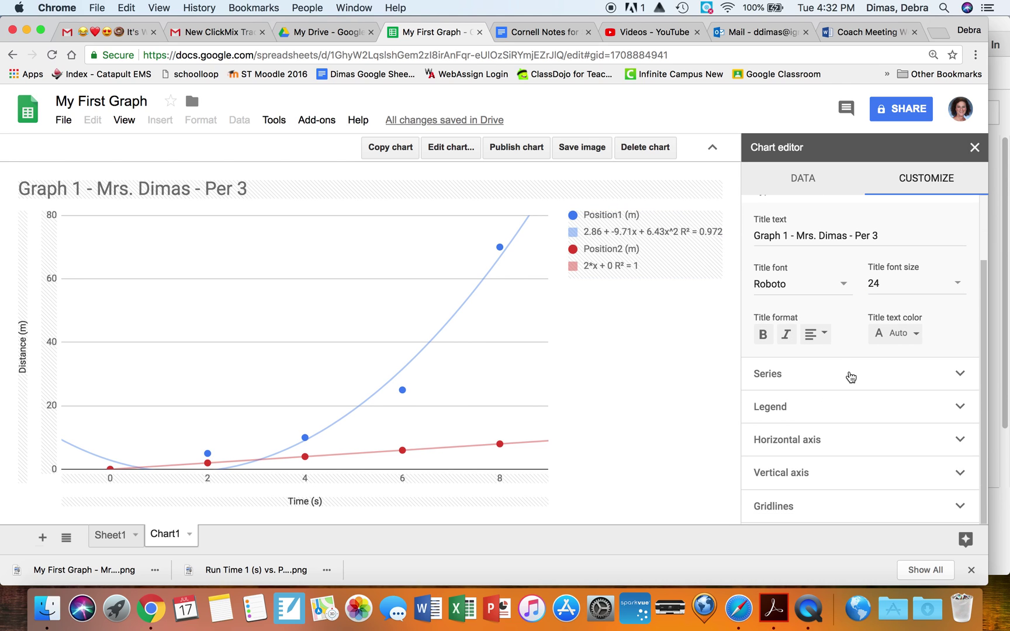
pyautogui.scroll(2, 851, 377)
pyautogui.scroll(-2, 851, 377)
pyautogui.click(845, 411)
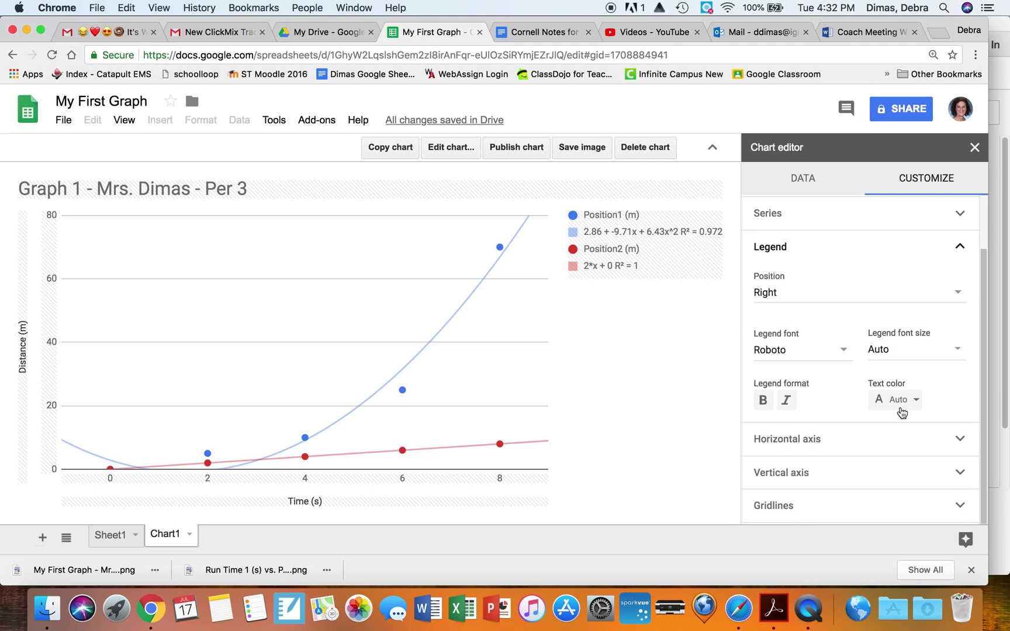
pyautogui.click(895, 352)
pyautogui.click(890, 243)
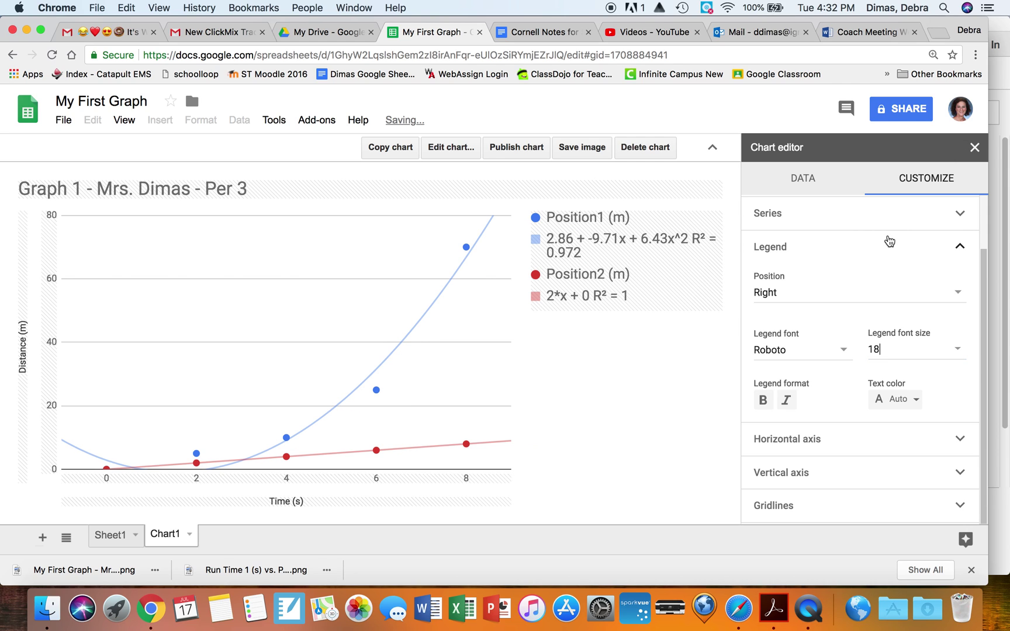
pyautogui.click(892, 297)
pyautogui.click(835, 387)
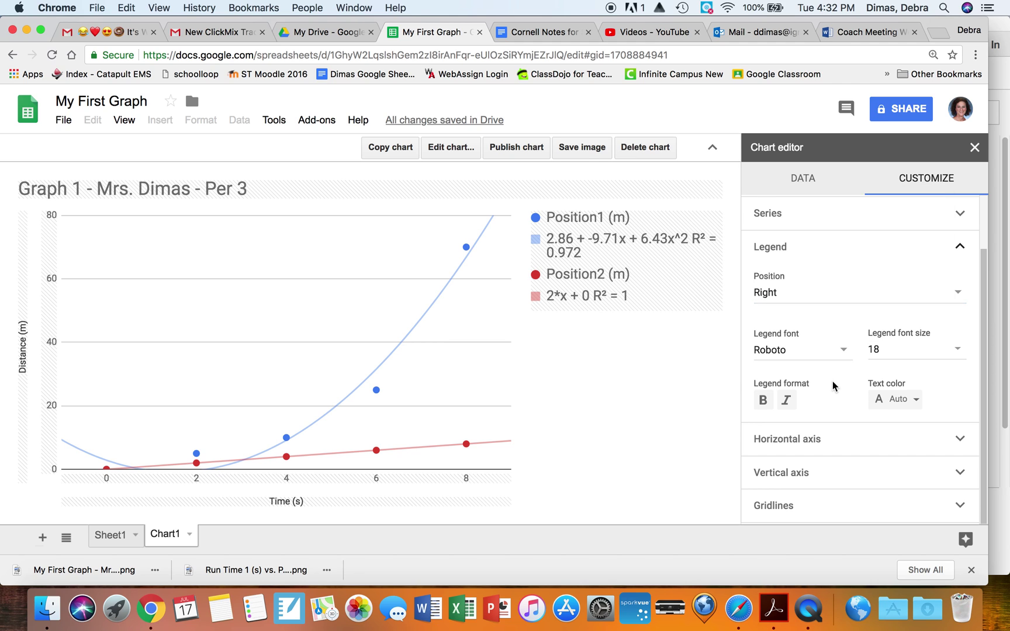
# Set the font size of the horizontal axis title Time (s) to 16
pyautogui.scroll(2, 835, 387)
pyautogui.click(798, 244)
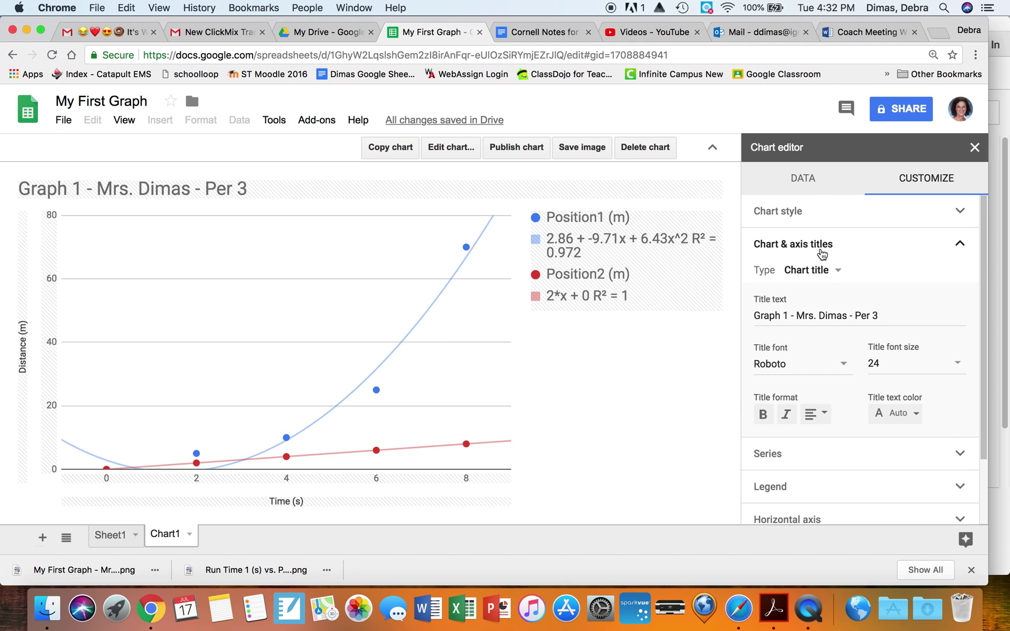
pyautogui.scroll(-1, 889, 394)
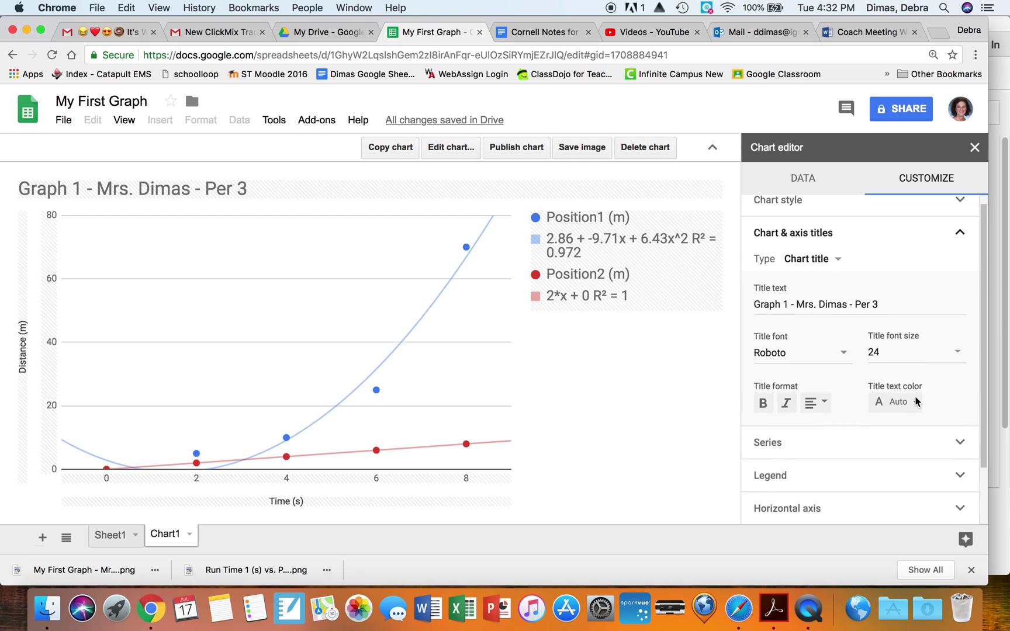
pyautogui.scroll(1, 912, 397)
pyautogui.click(817, 272)
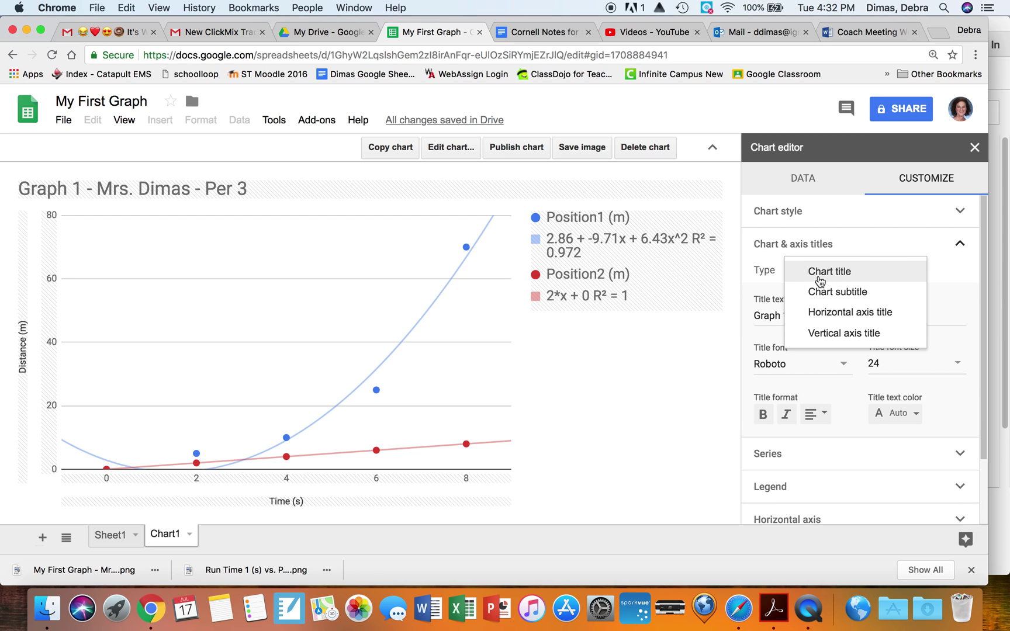
pyautogui.click(772, 312)
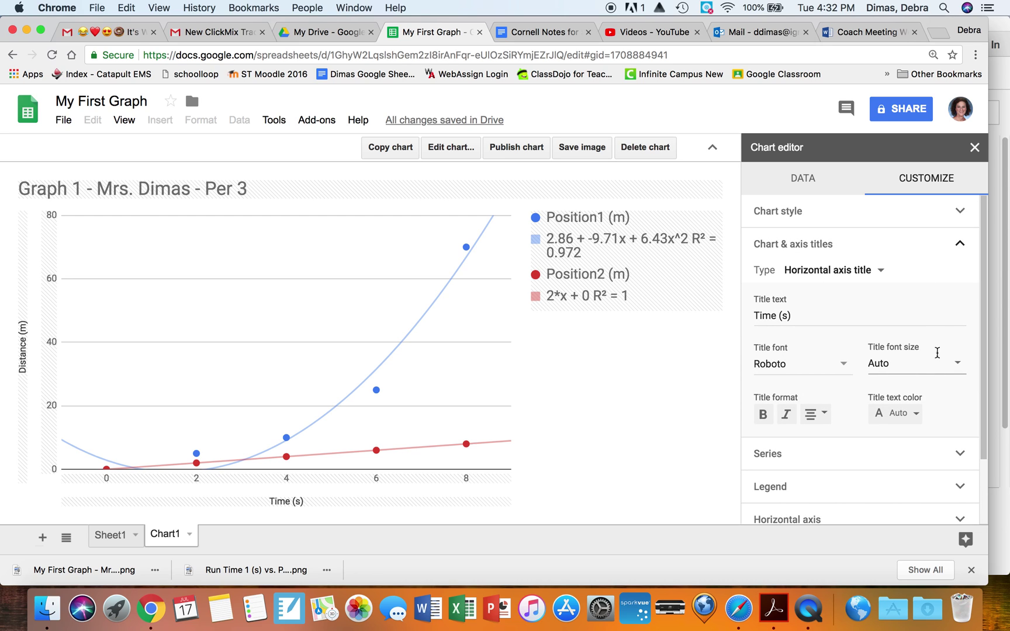
pyautogui.click(952, 365)
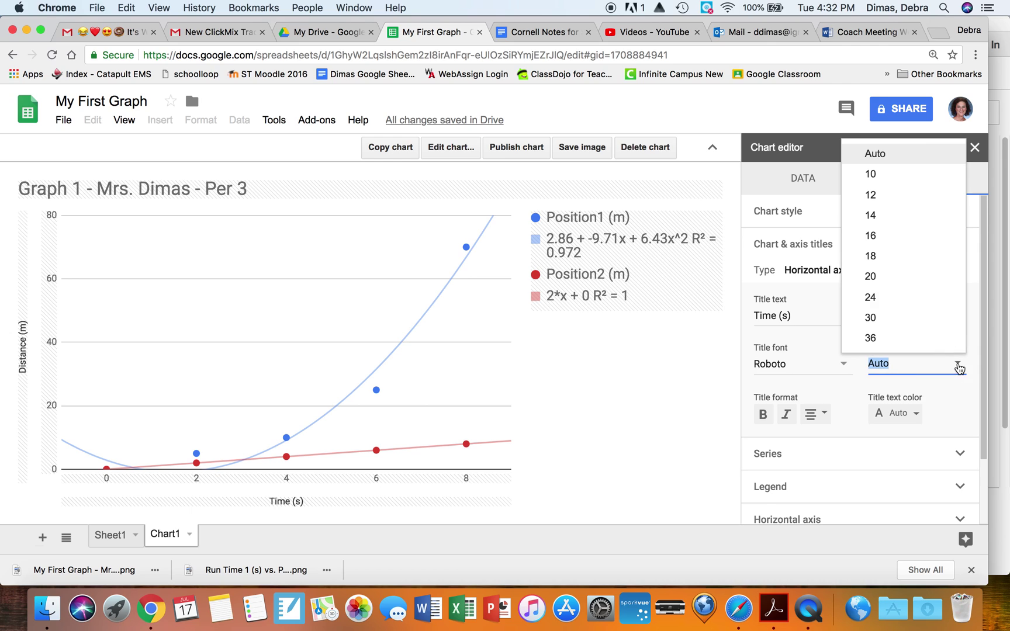
pyautogui.click(907, 236)
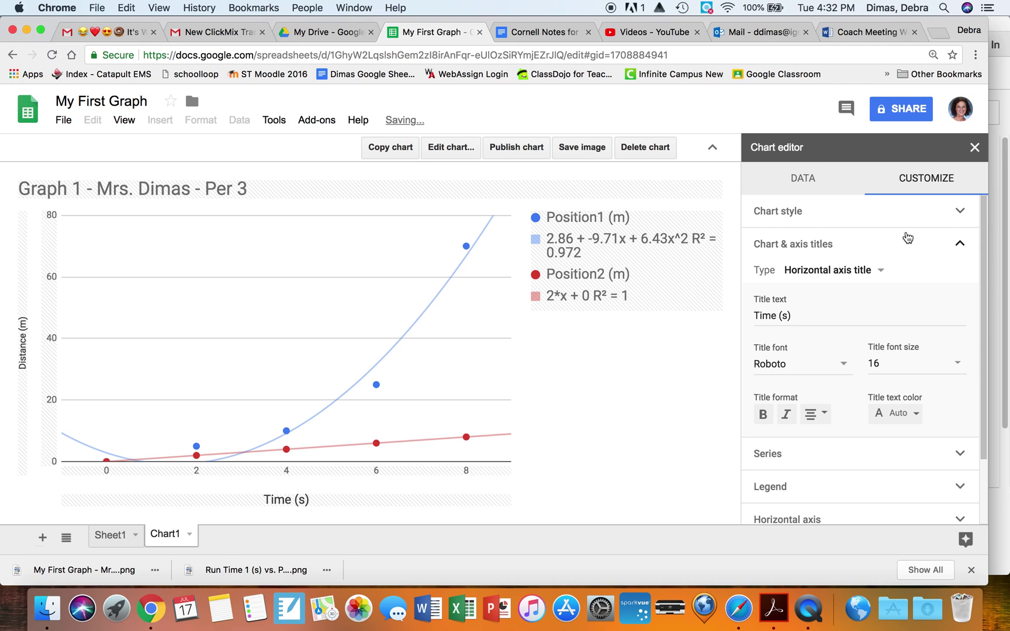
# Set the font size of the vertical axis title Distance (m) to 20
pyautogui.click(872, 270)
pyautogui.click(871, 291)
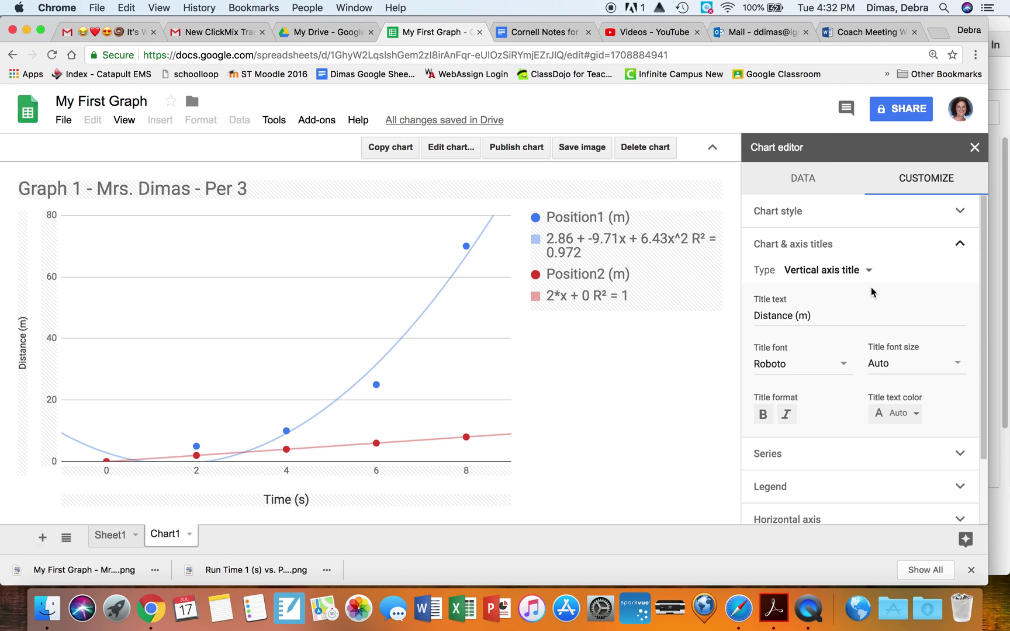
pyautogui.click(951, 365)
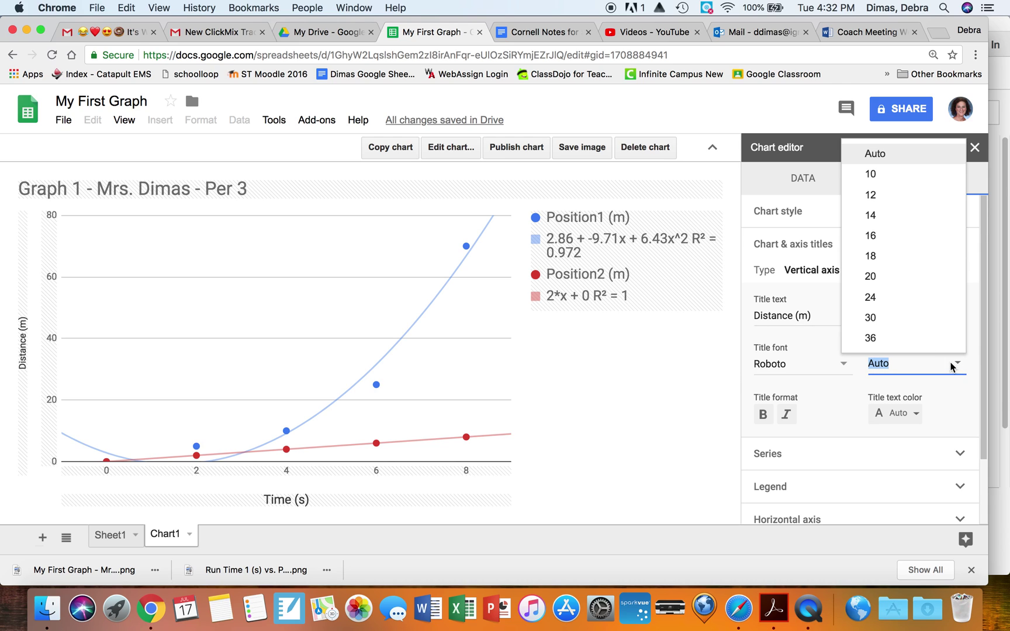
pyautogui.click(912, 276)
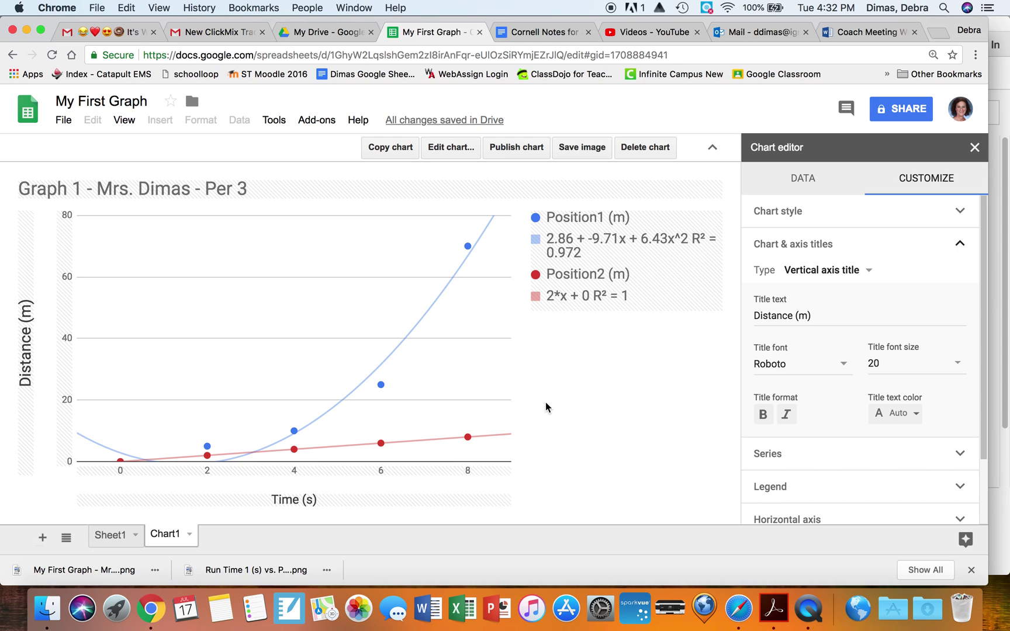
# Preview the printout of the current chart sheet through to the printer dialog and leave without printing
pyautogui.click(61, 122)
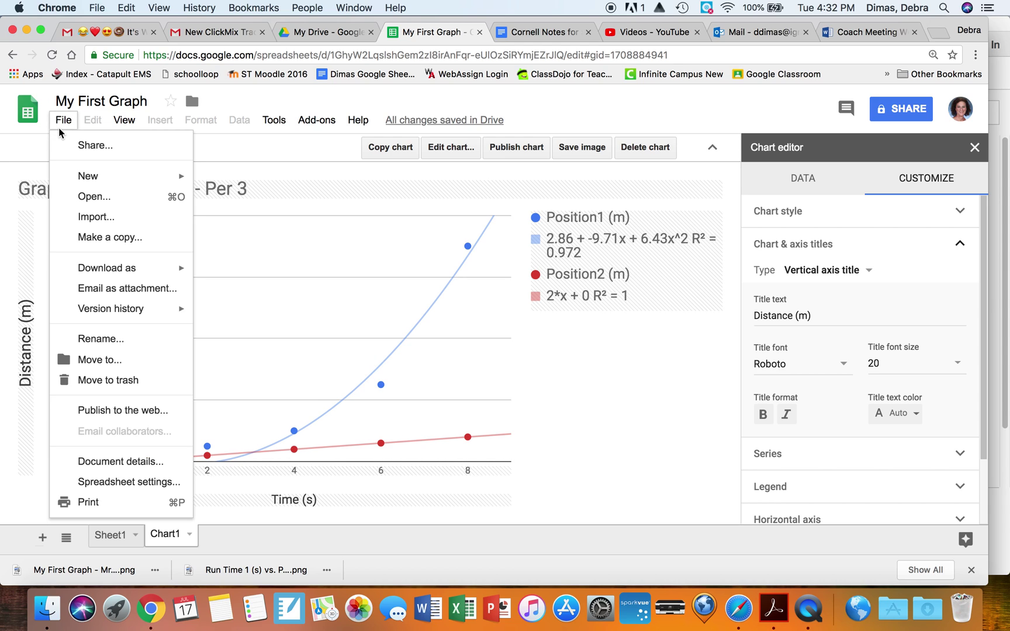
pyautogui.click(89, 503)
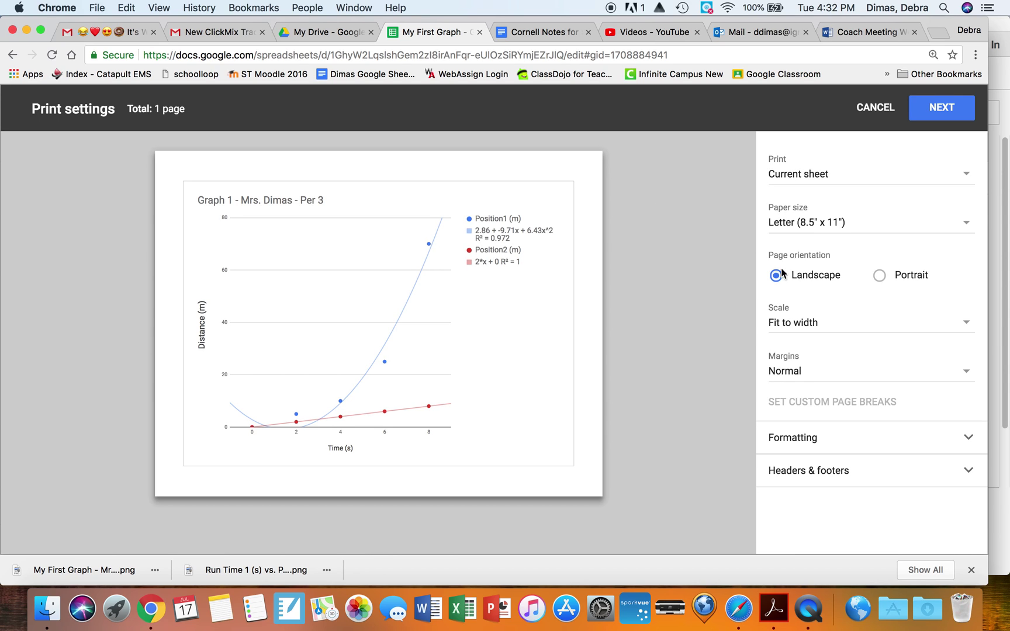
pyautogui.click(959, 110)
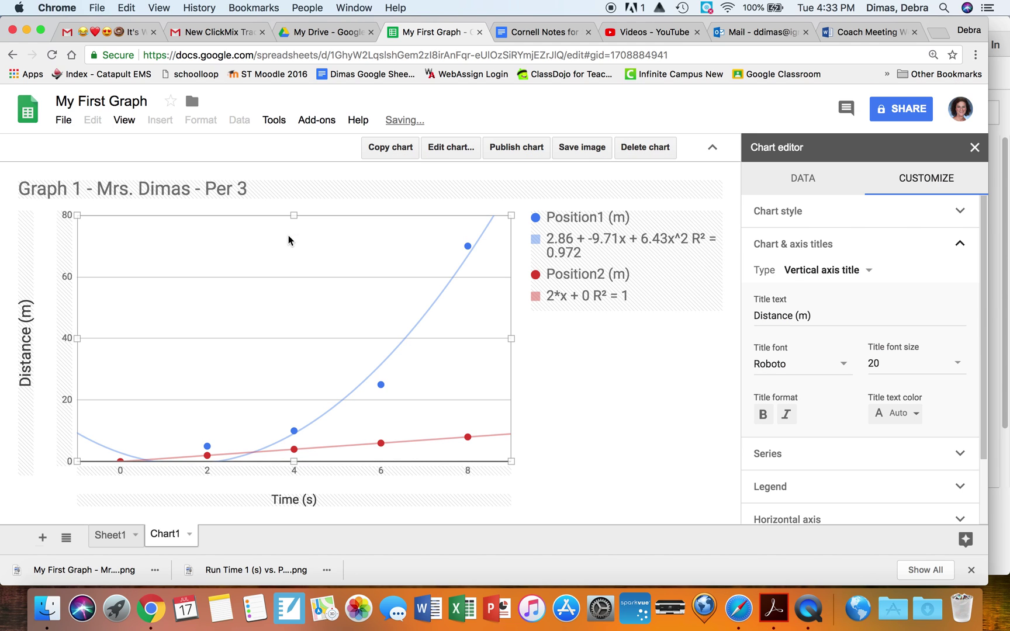
pyautogui.click(73, 251)
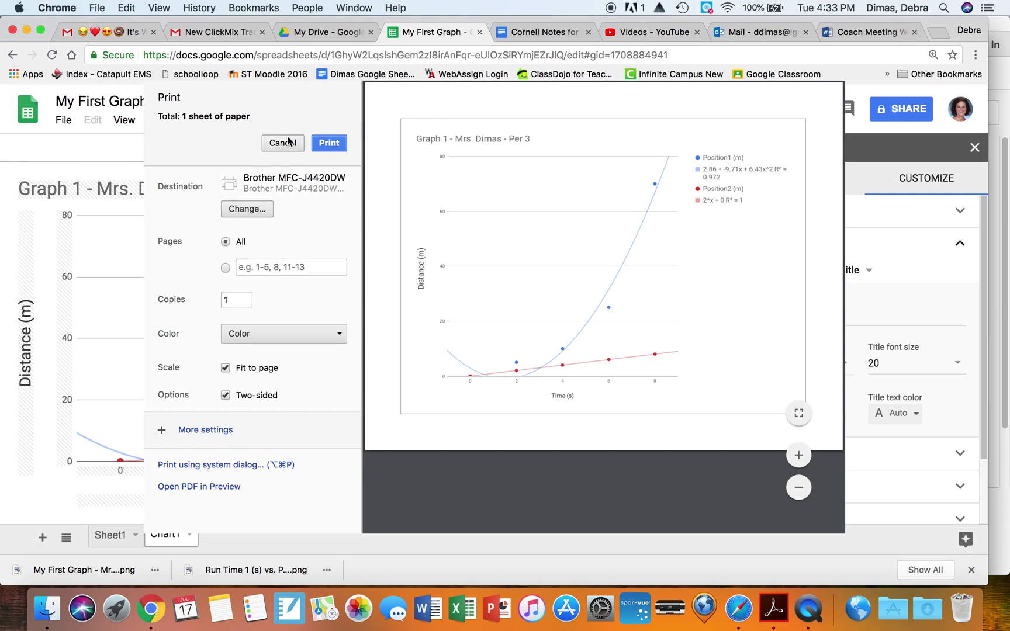
pyautogui.click(275, 144)
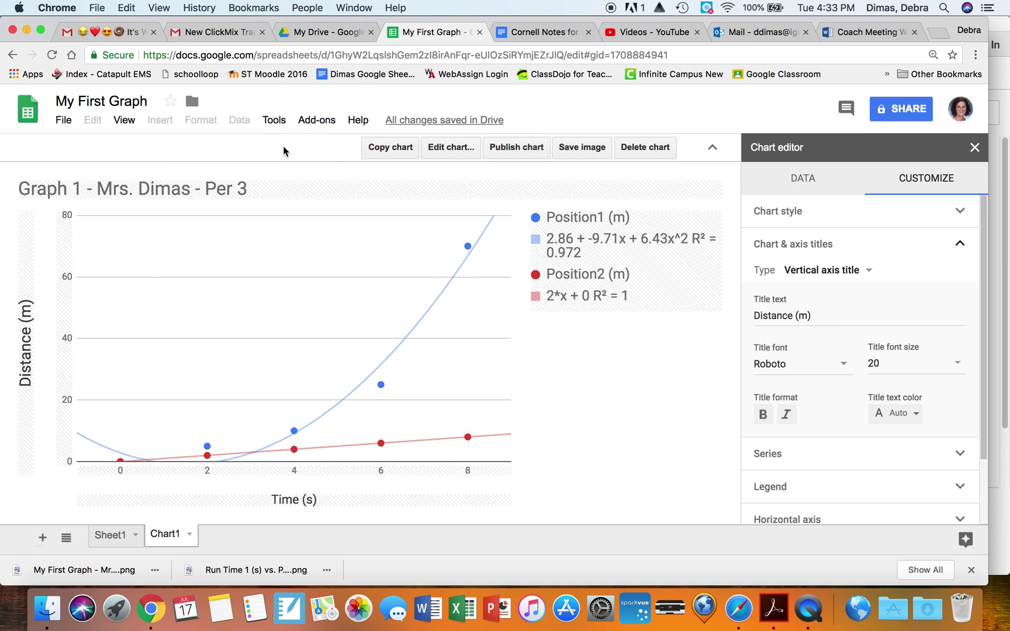
# Save the chart as a PNG image and reveal the downloaded file in Finder
pyautogui.click(599, 149)
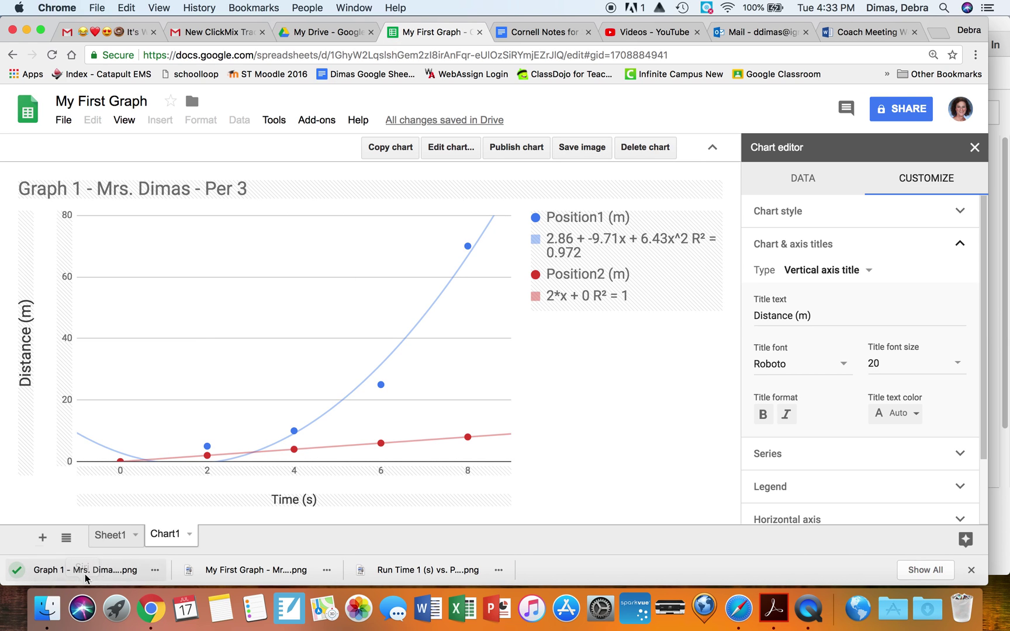
pyautogui.click(155, 570)
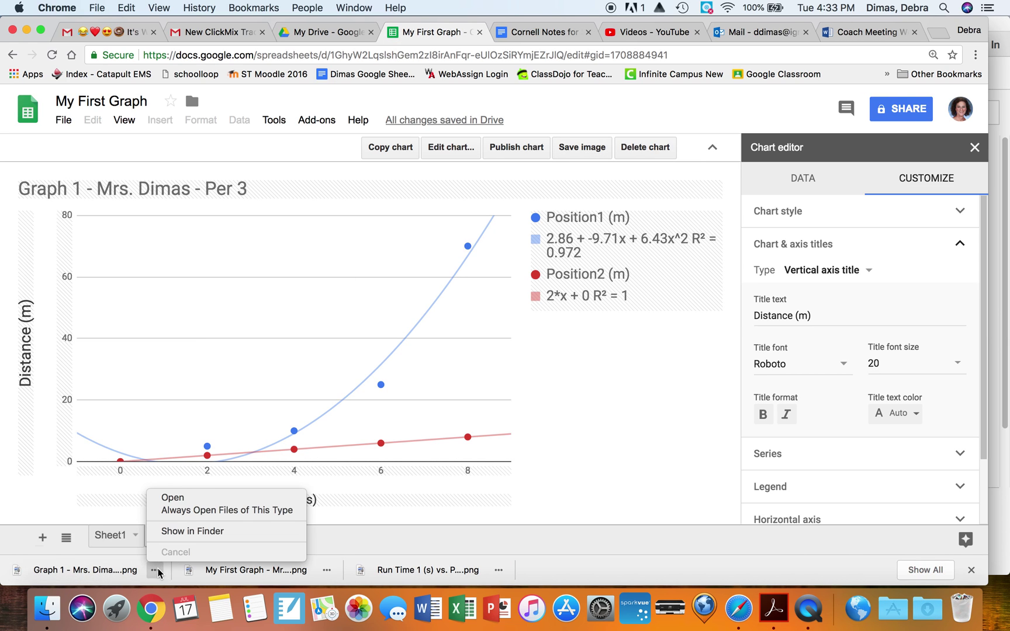
pyautogui.click(187, 531)
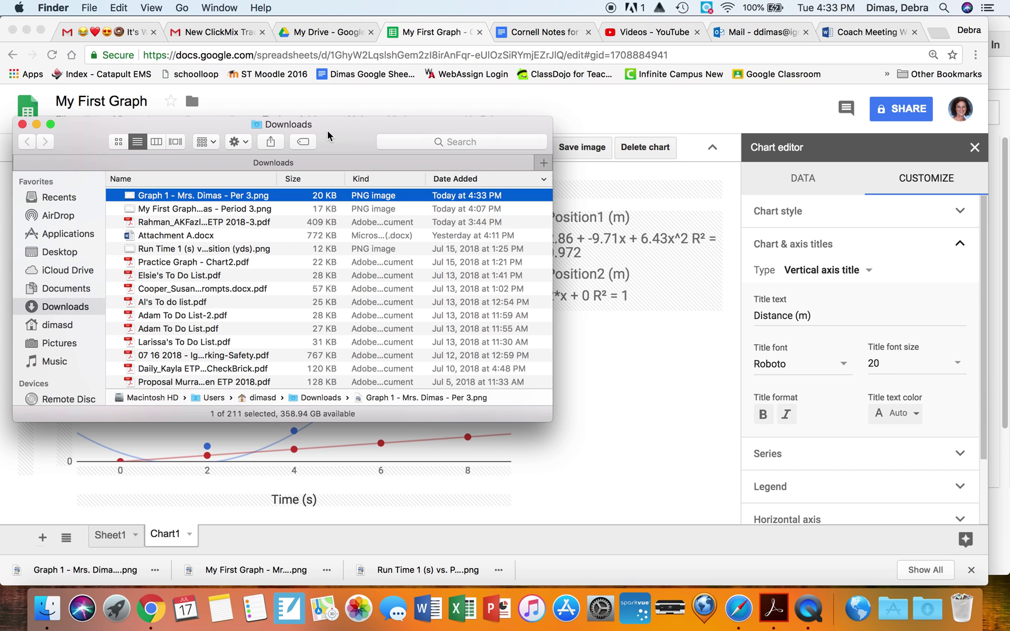
# View the newly downloaded chart image in Preview and return to the spreadsheet in Chrome
pyautogui.doubleClick(253, 194)
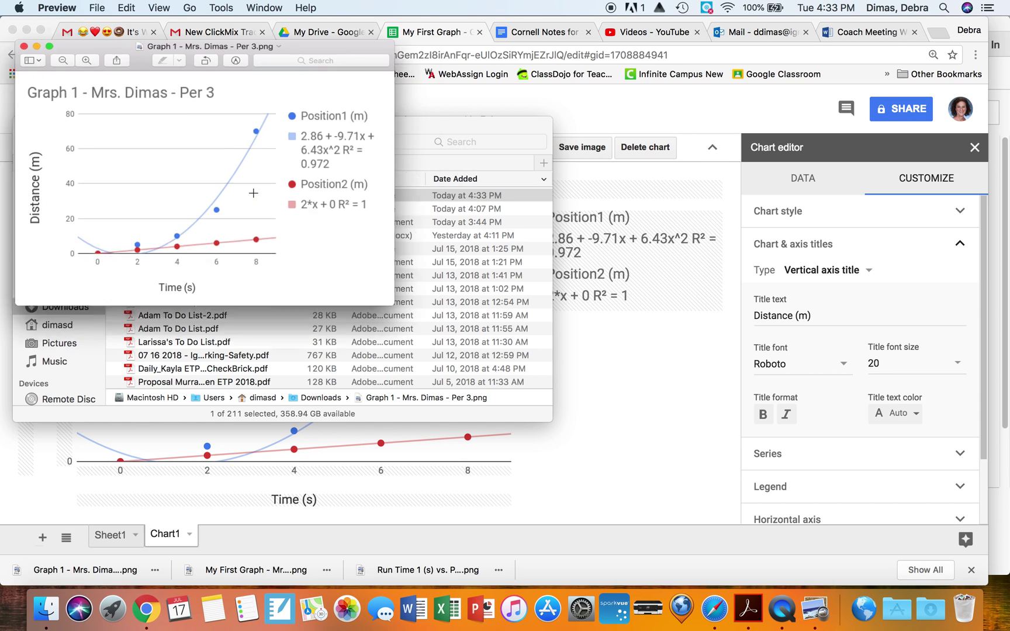
pyautogui.moveTo(418, 315); pyautogui.dragTo(595, 396)
pyautogui.click(654, 449)
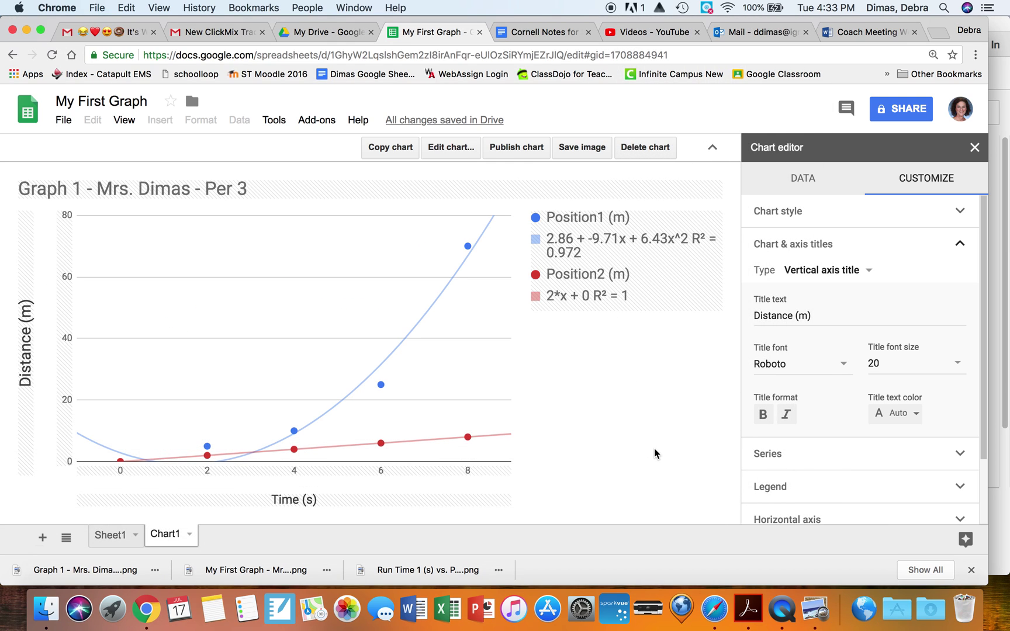
# Limit the chart's publish-to-web content to the Chart1 sheet instead of the entire document
pyautogui.click(517, 148)
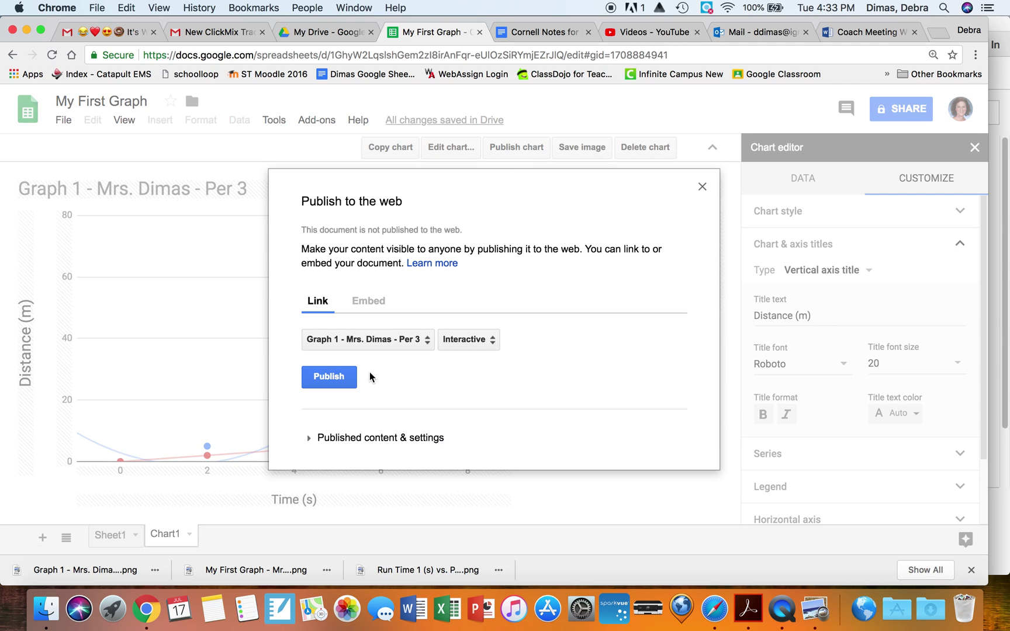
pyautogui.click(308, 441)
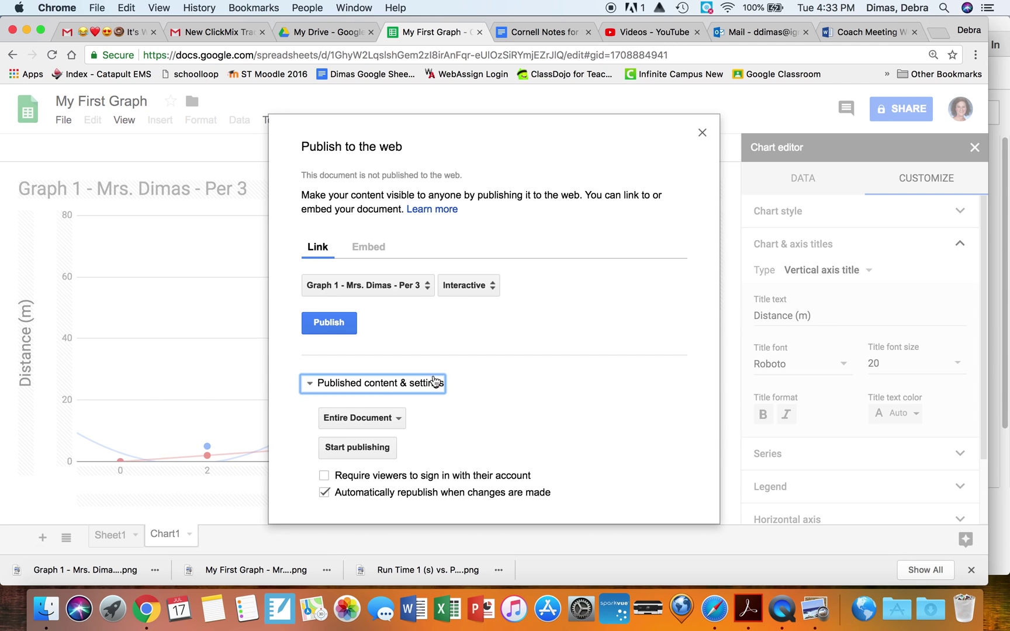
pyautogui.click(399, 420)
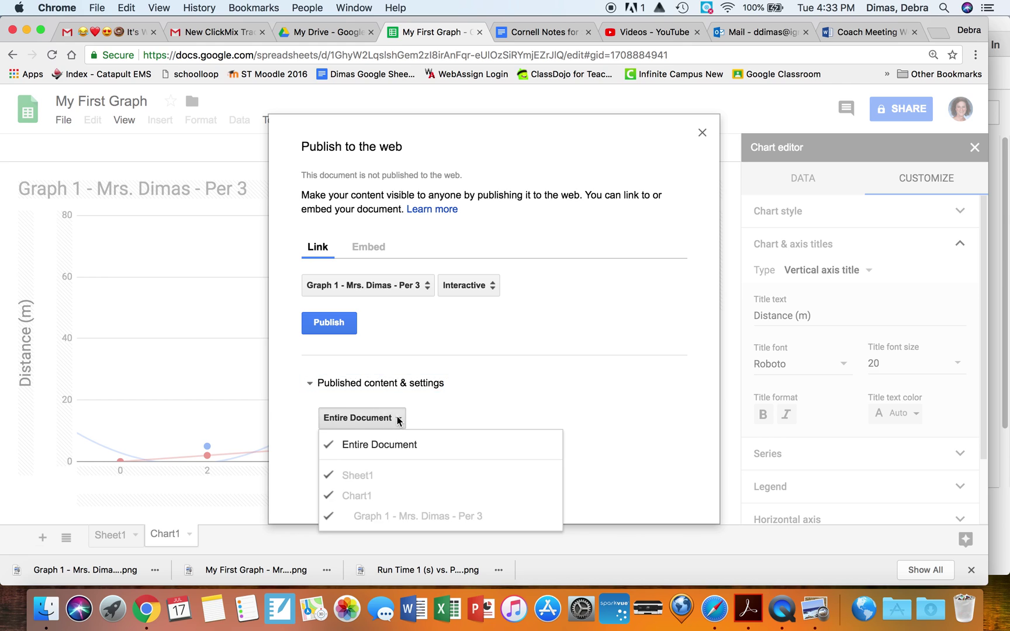
pyautogui.click(391, 447)
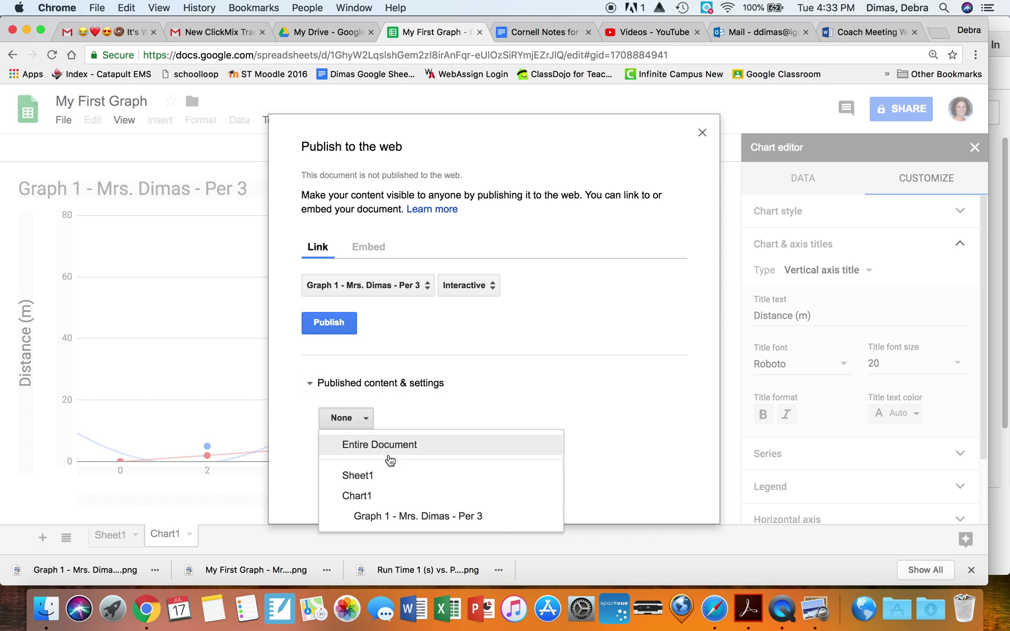
pyautogui.click(384, 497)
pyautogui.click(462, 386)
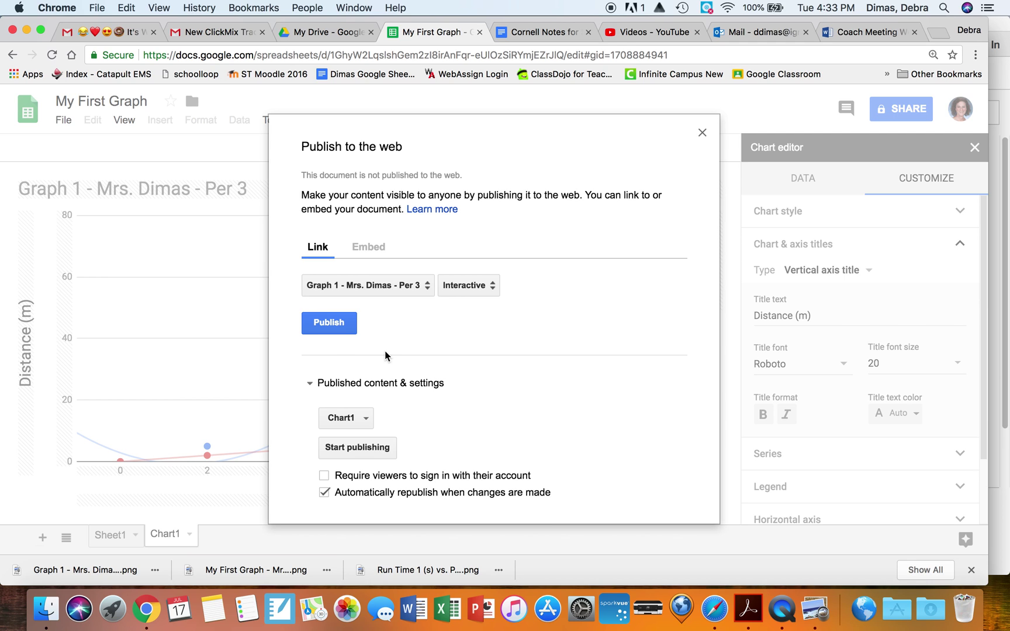
# Publish the chart to the web as an interactive link and copy that link, closing the publishing dialog and chart editor
pyautogui.click(342, 329)
pyautogui.click(615, 147)
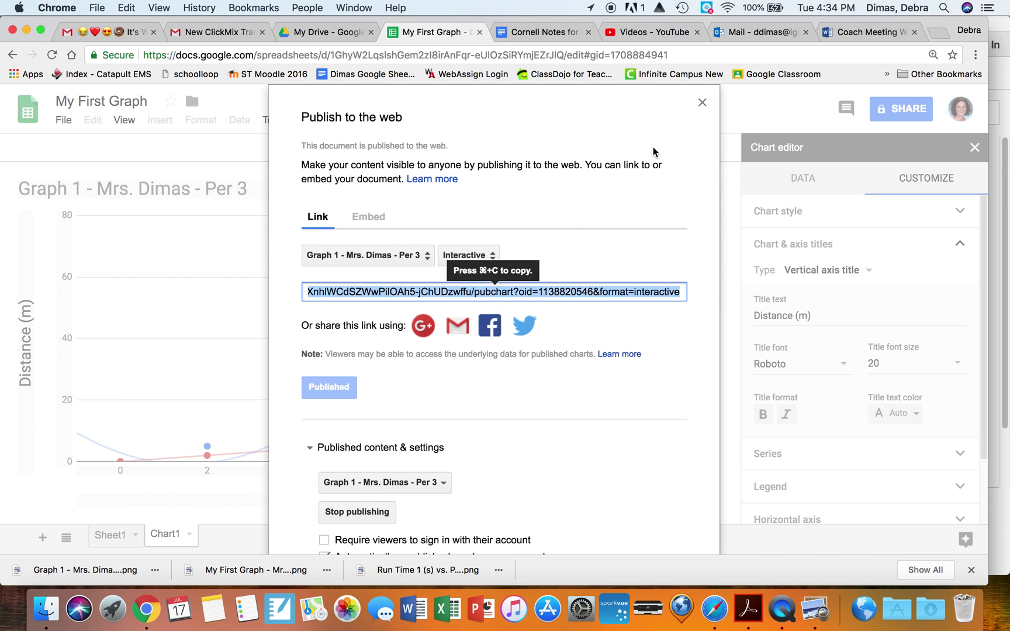
pyautogui.press('super+c')
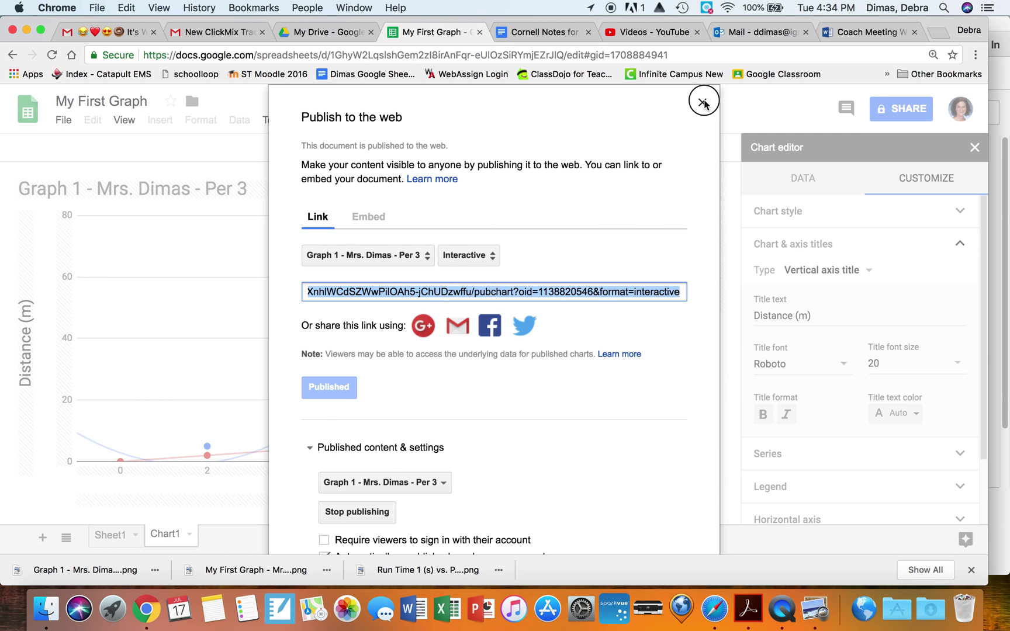
pyautogui.click(703, 102)
pyautogui.click(975, 147)
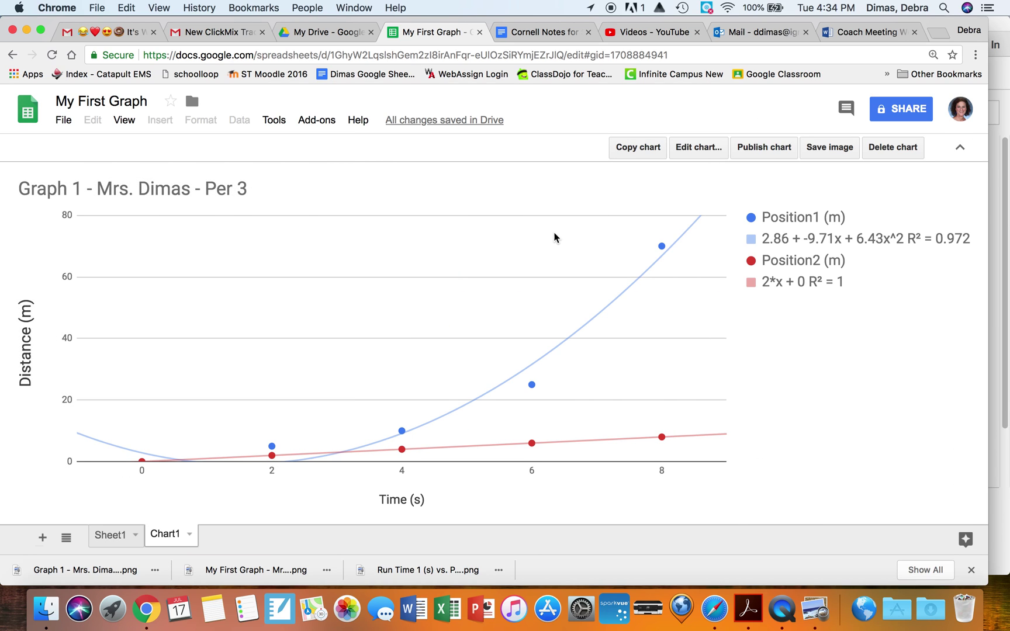
# Create a folder named My Physics Stuff 2018_2018 in My Drive and move the spreadsheet into it
pyautogui.click(66, 122)
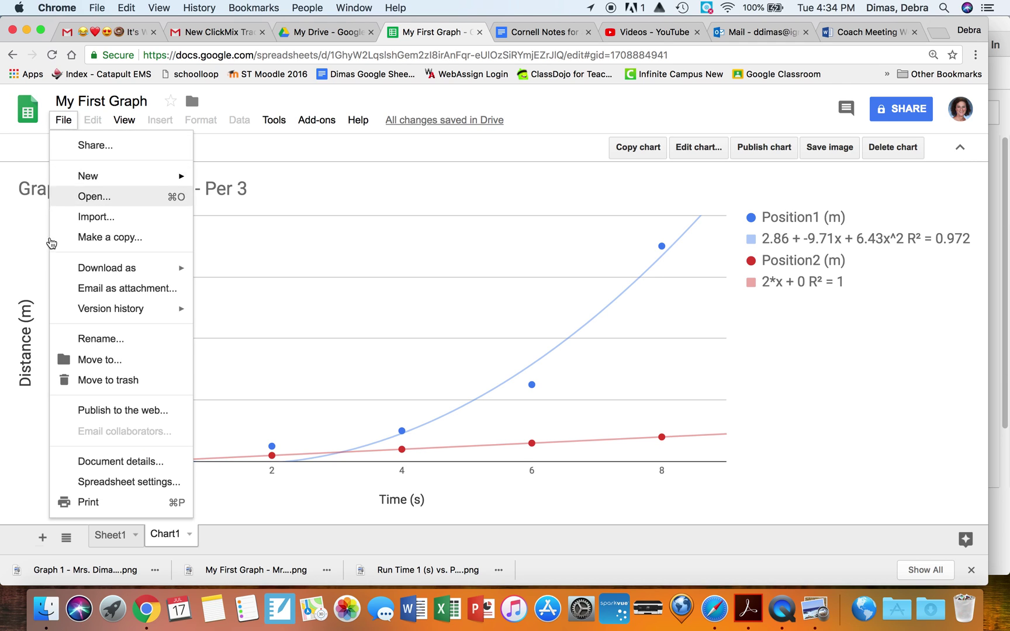
pyautogui.click(65, 122)
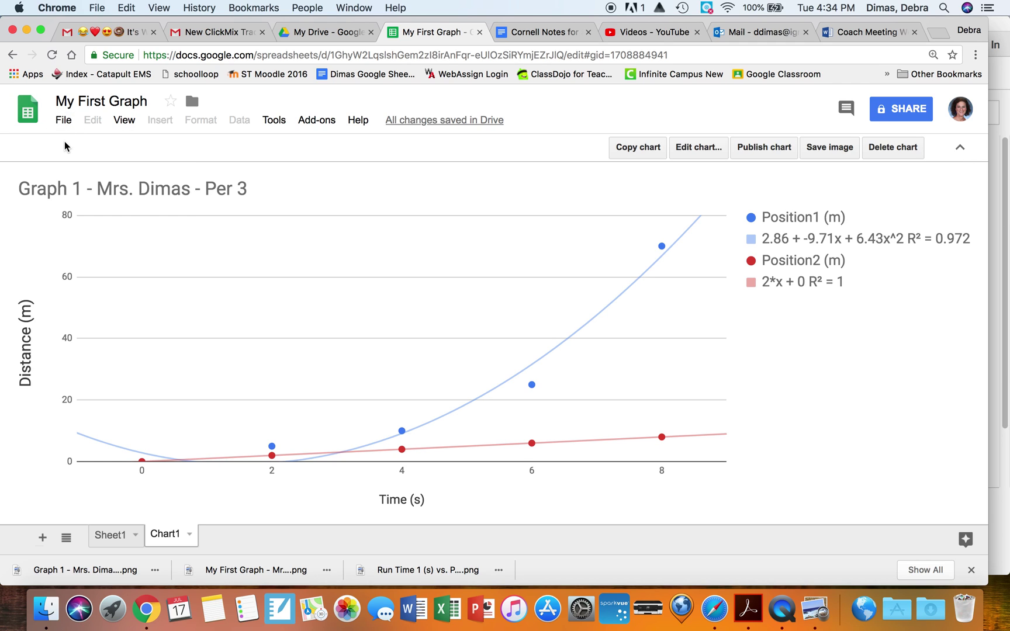
pyautogui.click(63, 122)
pyautogui.click(91, 362)
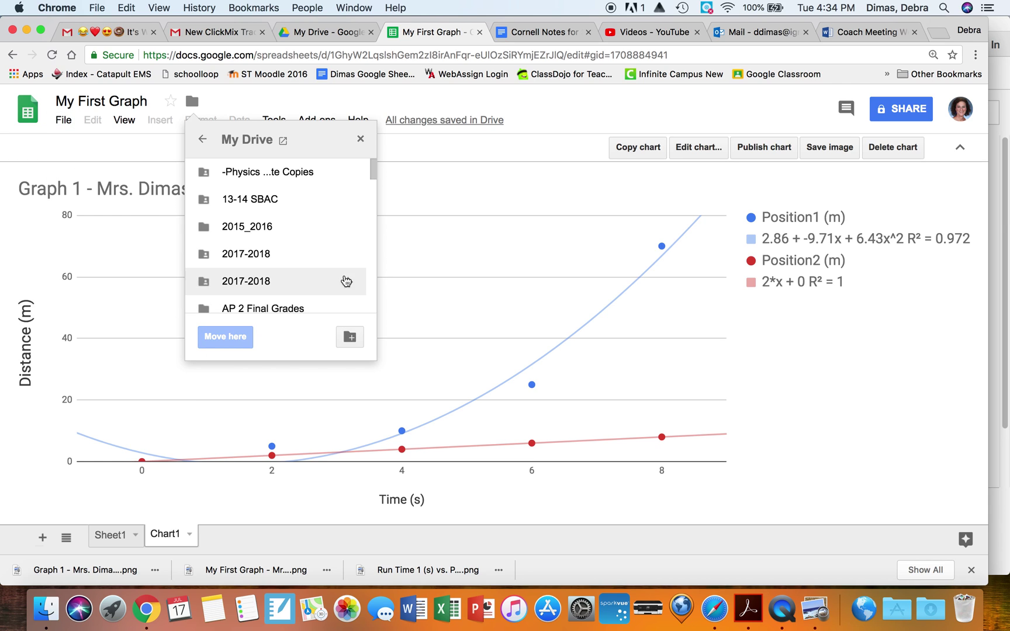
pyautogui.click(351, 338)
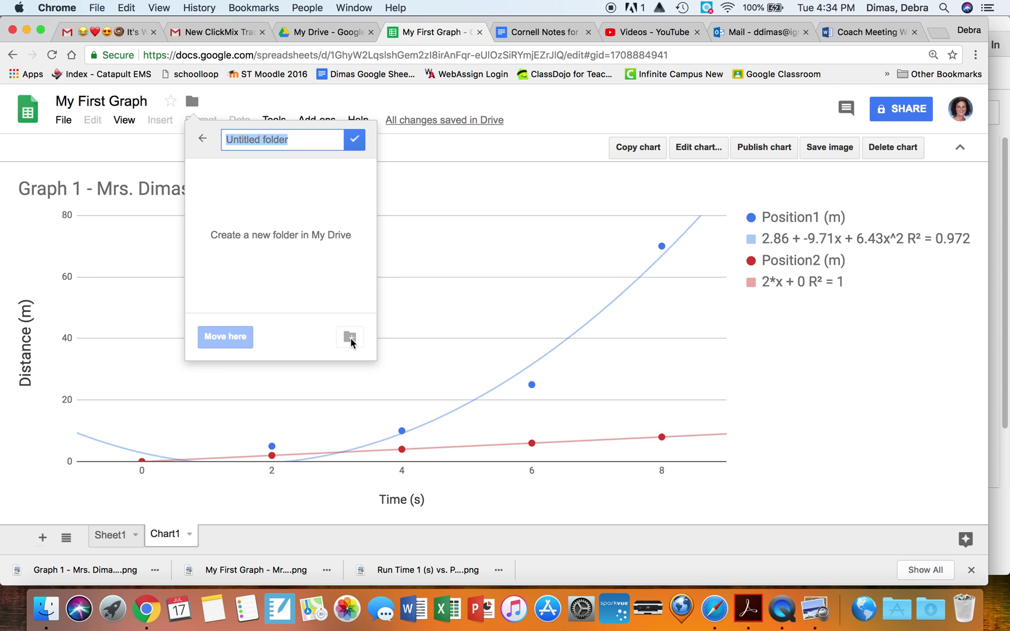
pyautogui.write('My')
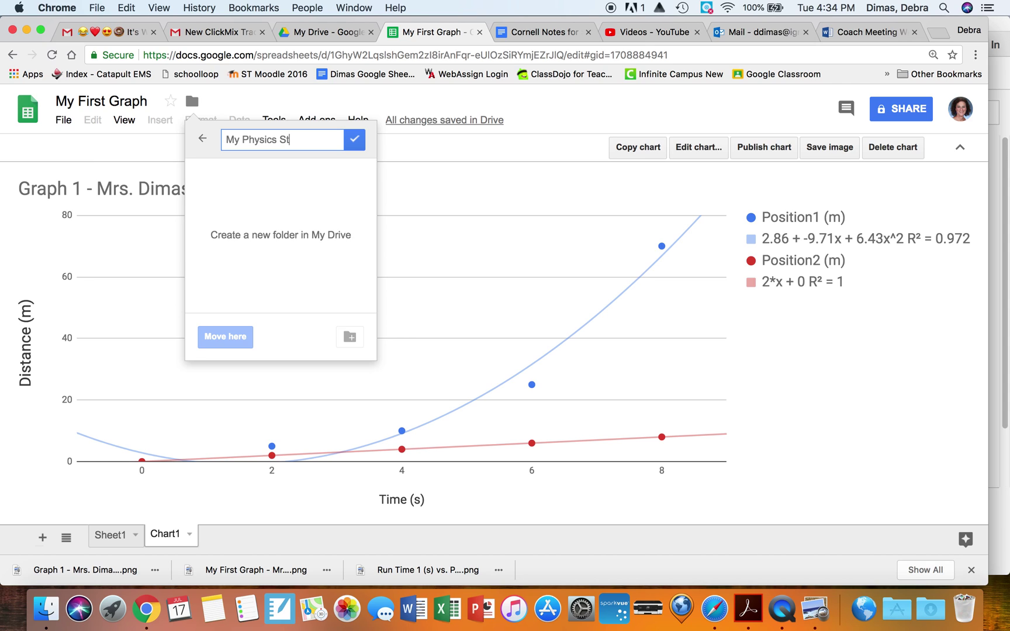
pyautogui.write('Physics Stuff 2018_2018')
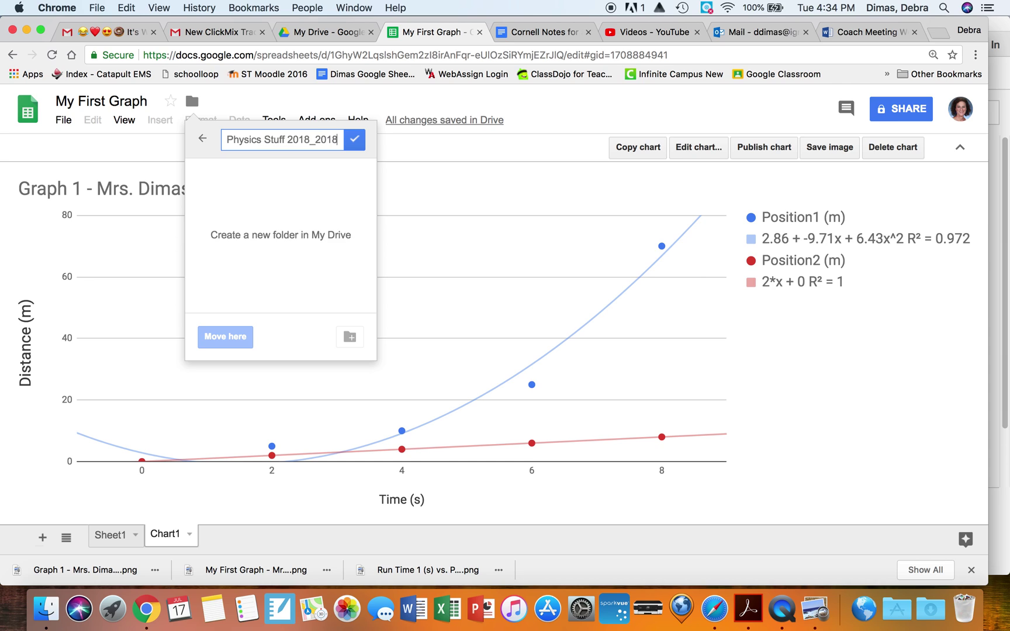
pyautogui.click(354, 139)
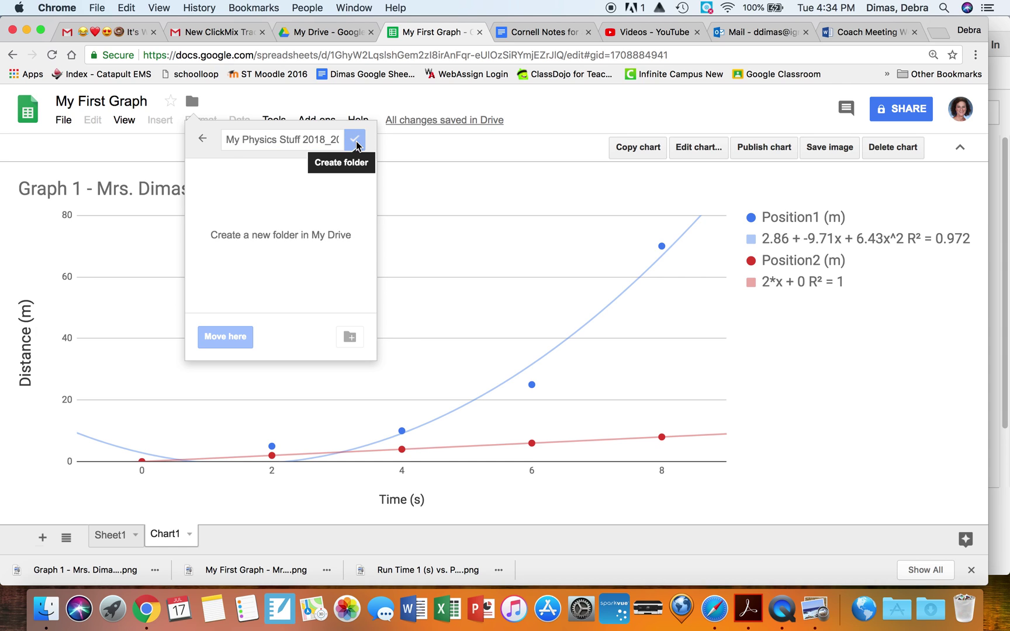
pyautogui.click(227, 337)
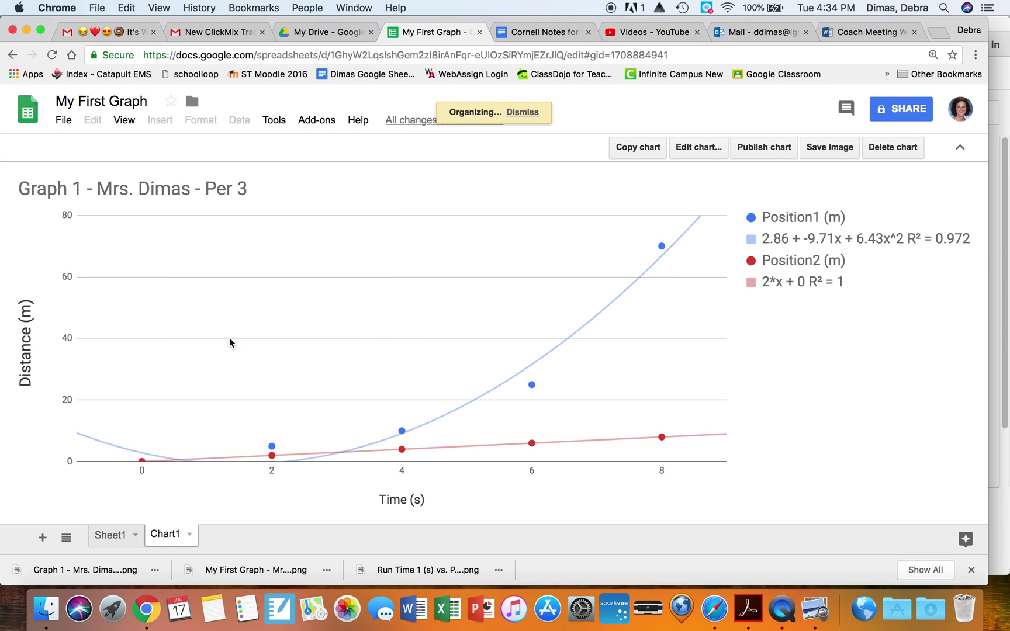